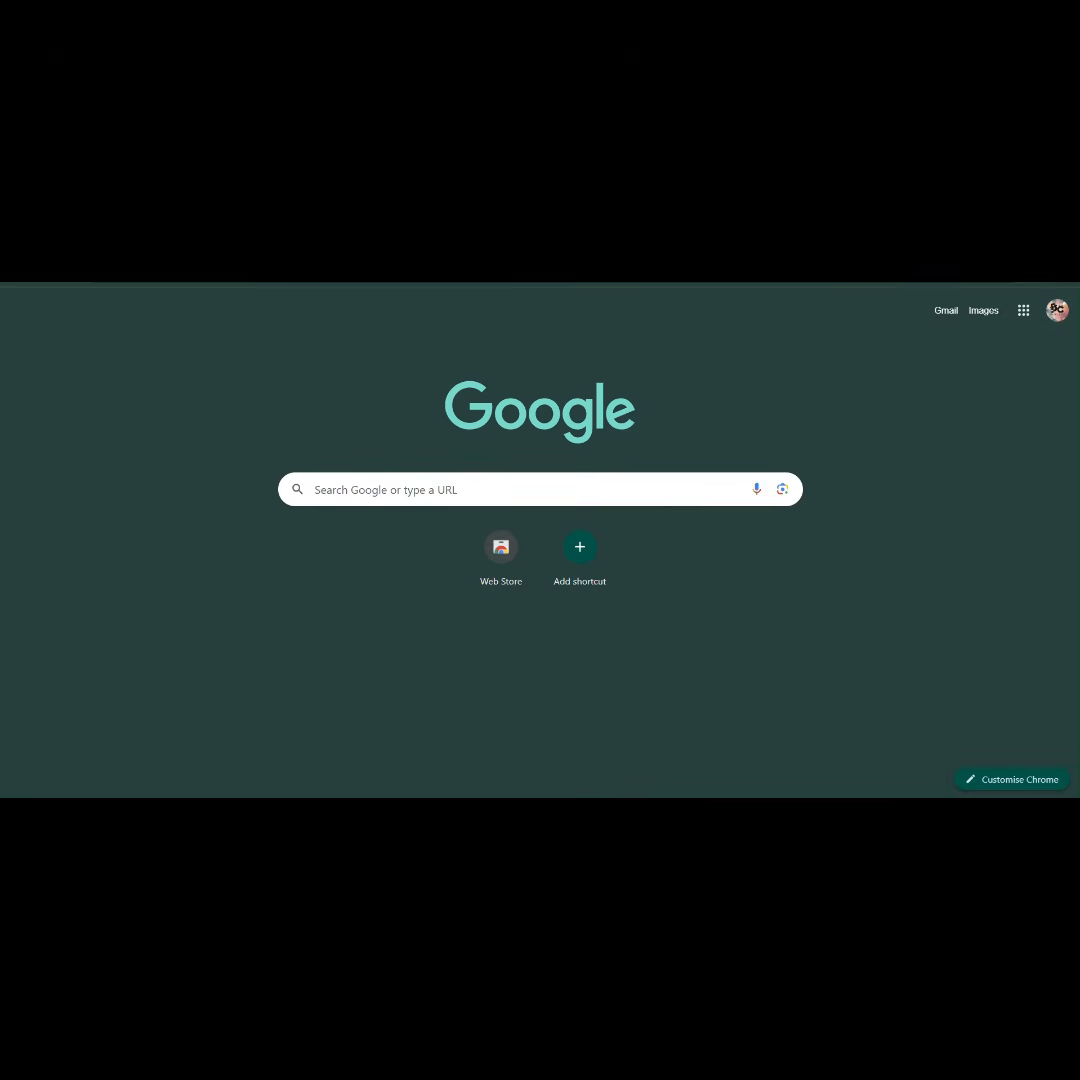
- Open Google Forms from the Google apps and create a blank form
{"action": "left_click", "coordinate": [1024, 312]}
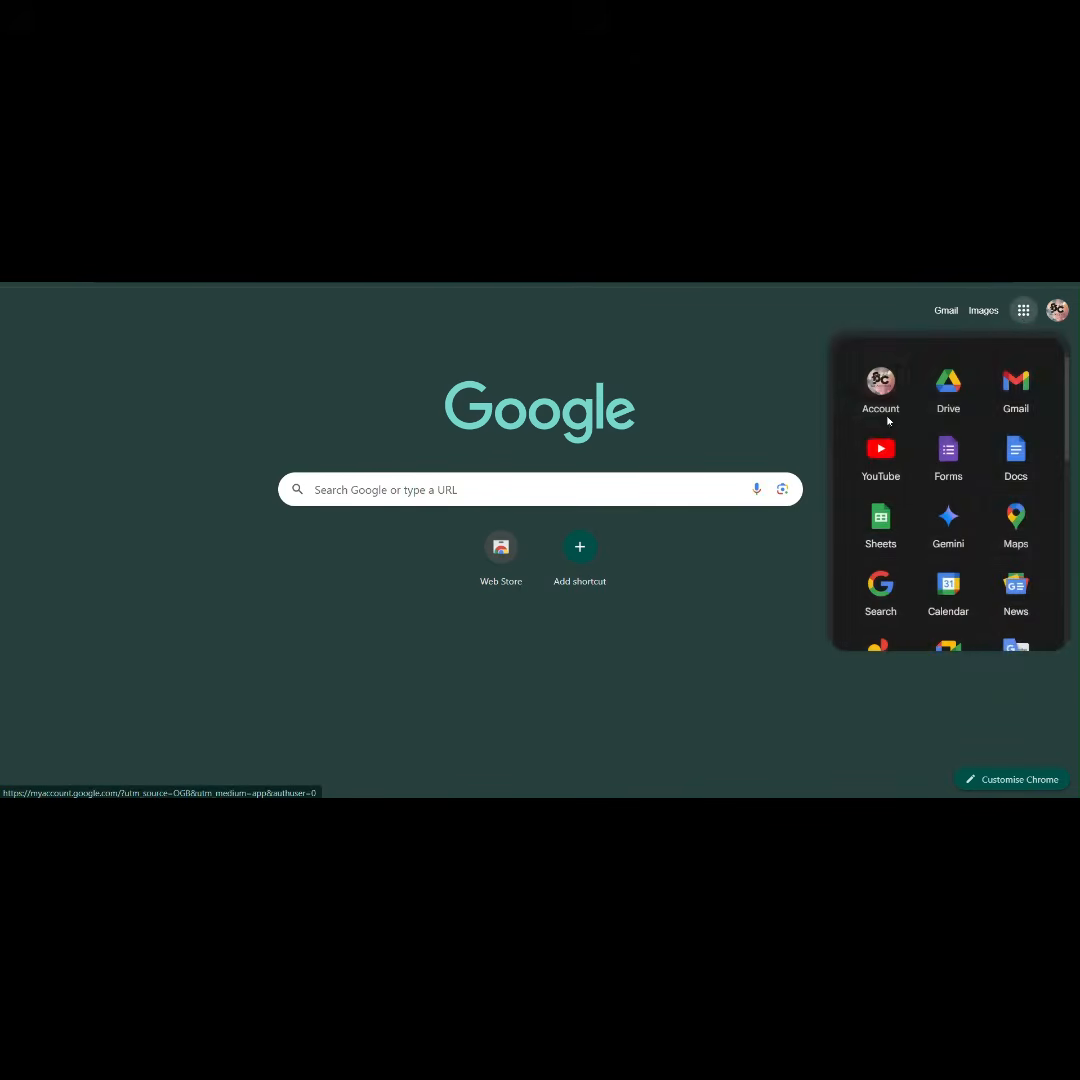
{"action": "scroll", "coordinate": [1040, 480], "scroll_direction": "down", "scroll_amount": 5}
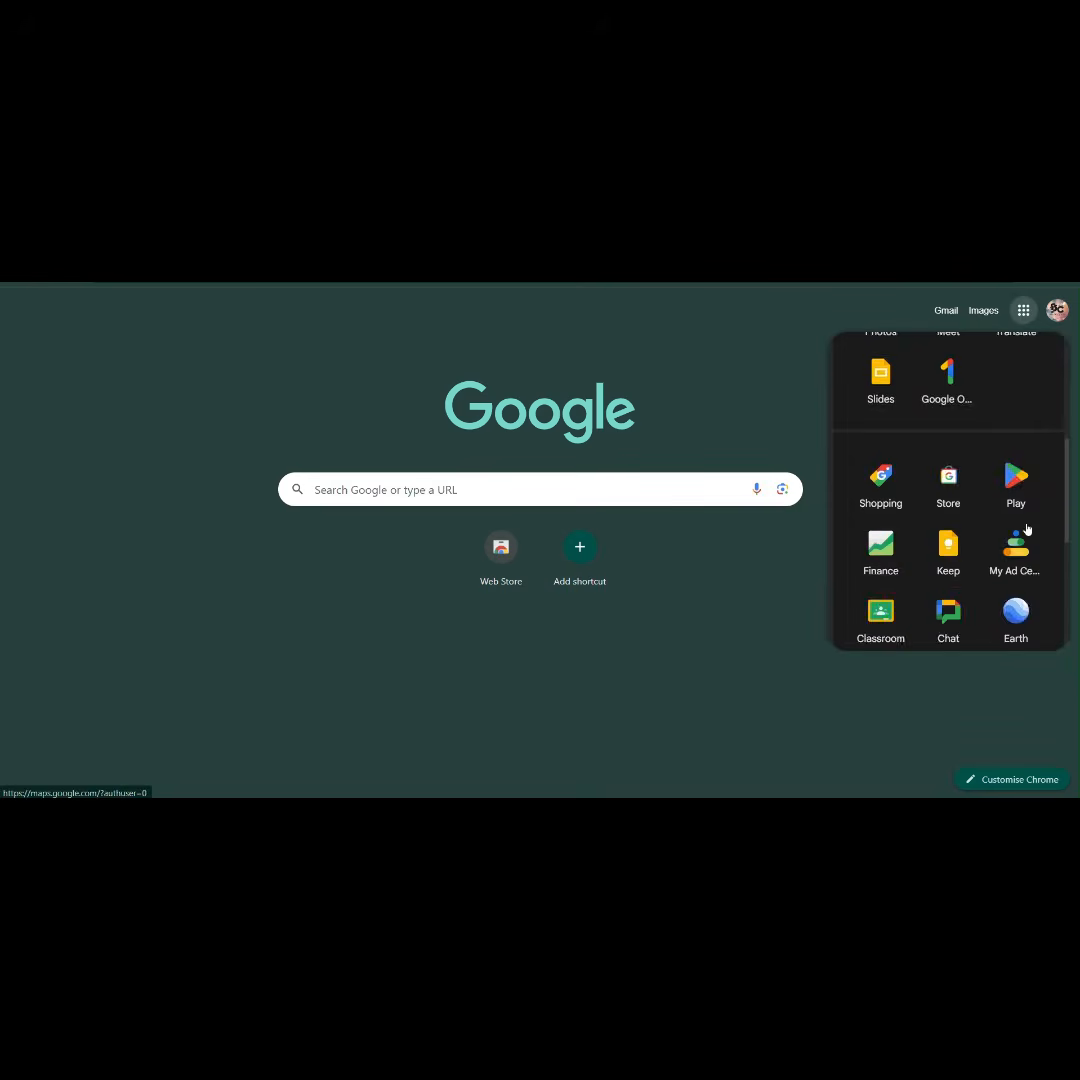
{"action": "scroll", "coordinate": [1027, 512], "scroll_direction": "up", "scroll_amount": 5}
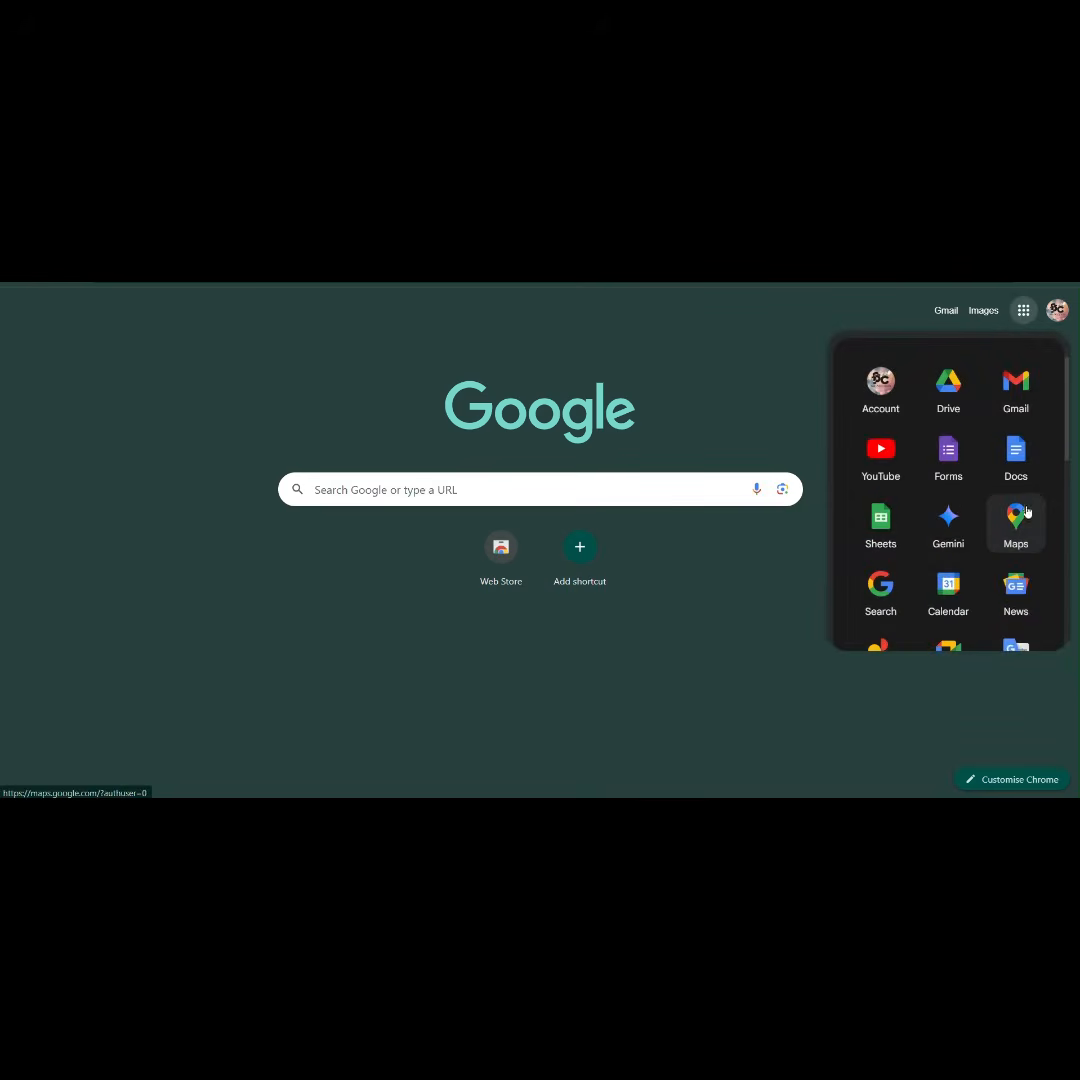
{"action": "left_click", "coordinate": [973, 458]}
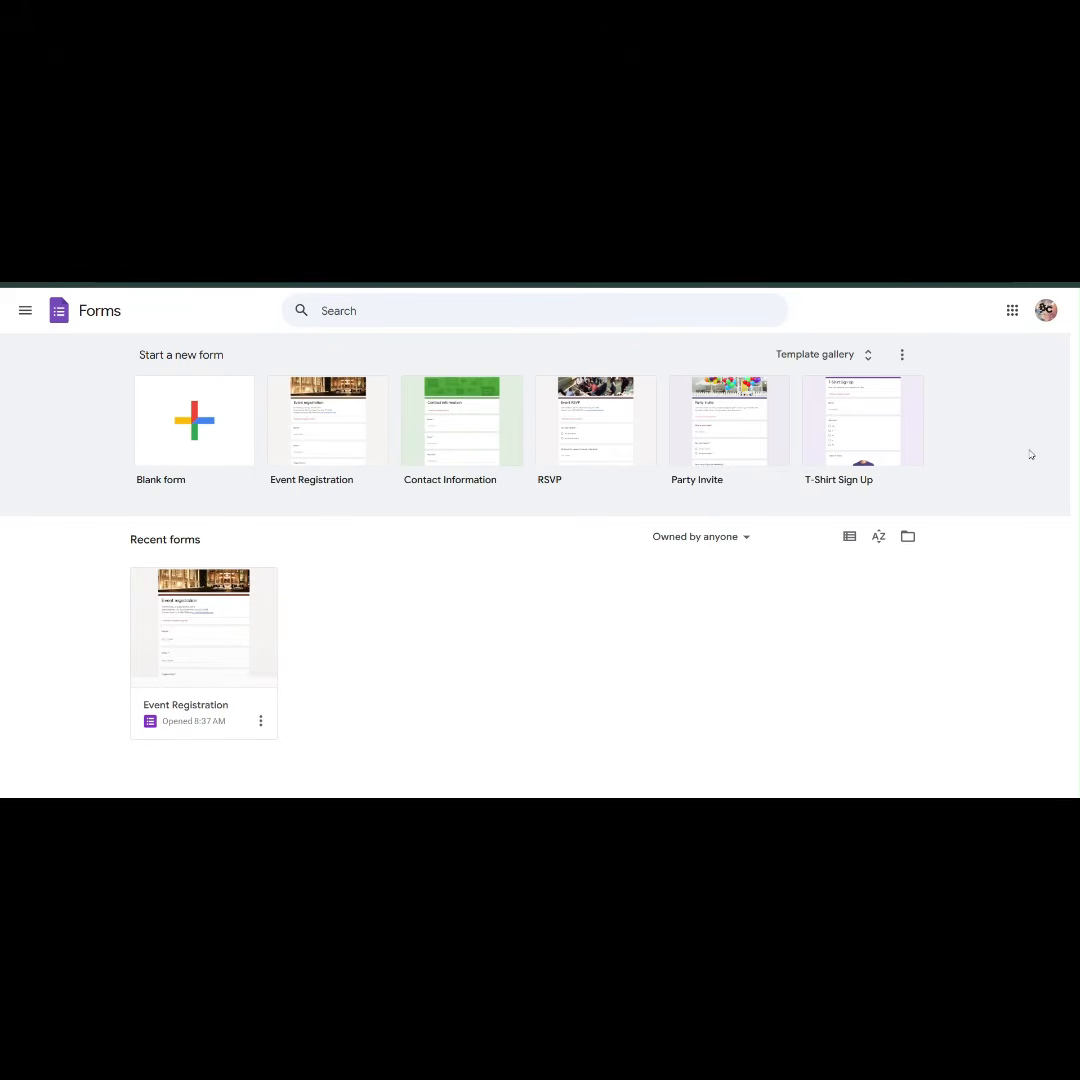
{"action": "left_click", "coordinate": [207, 439]}
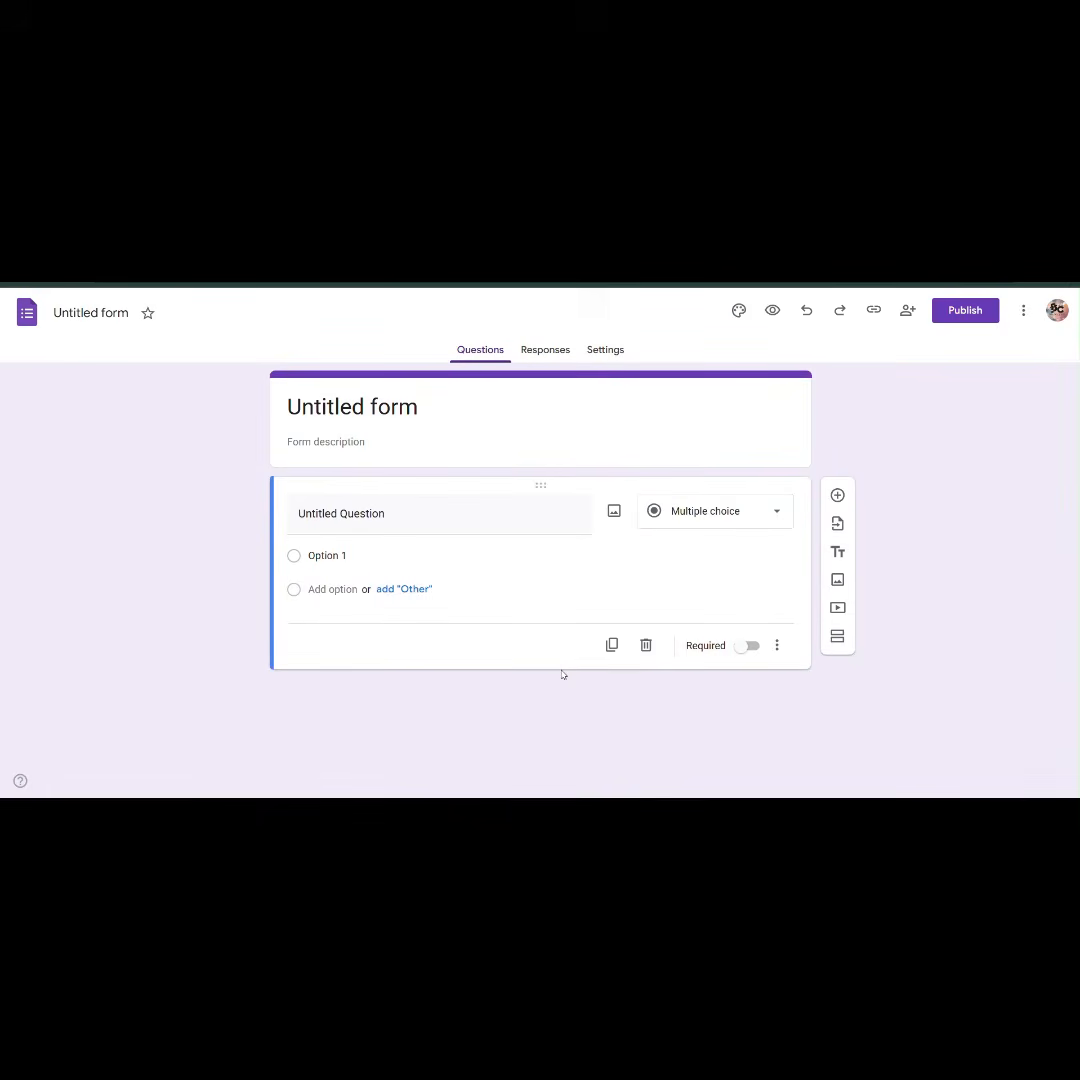
- Set the form title to "To Learn How to Create Google Form"
{"action": "left_click", "coordinate": [399, 410]}
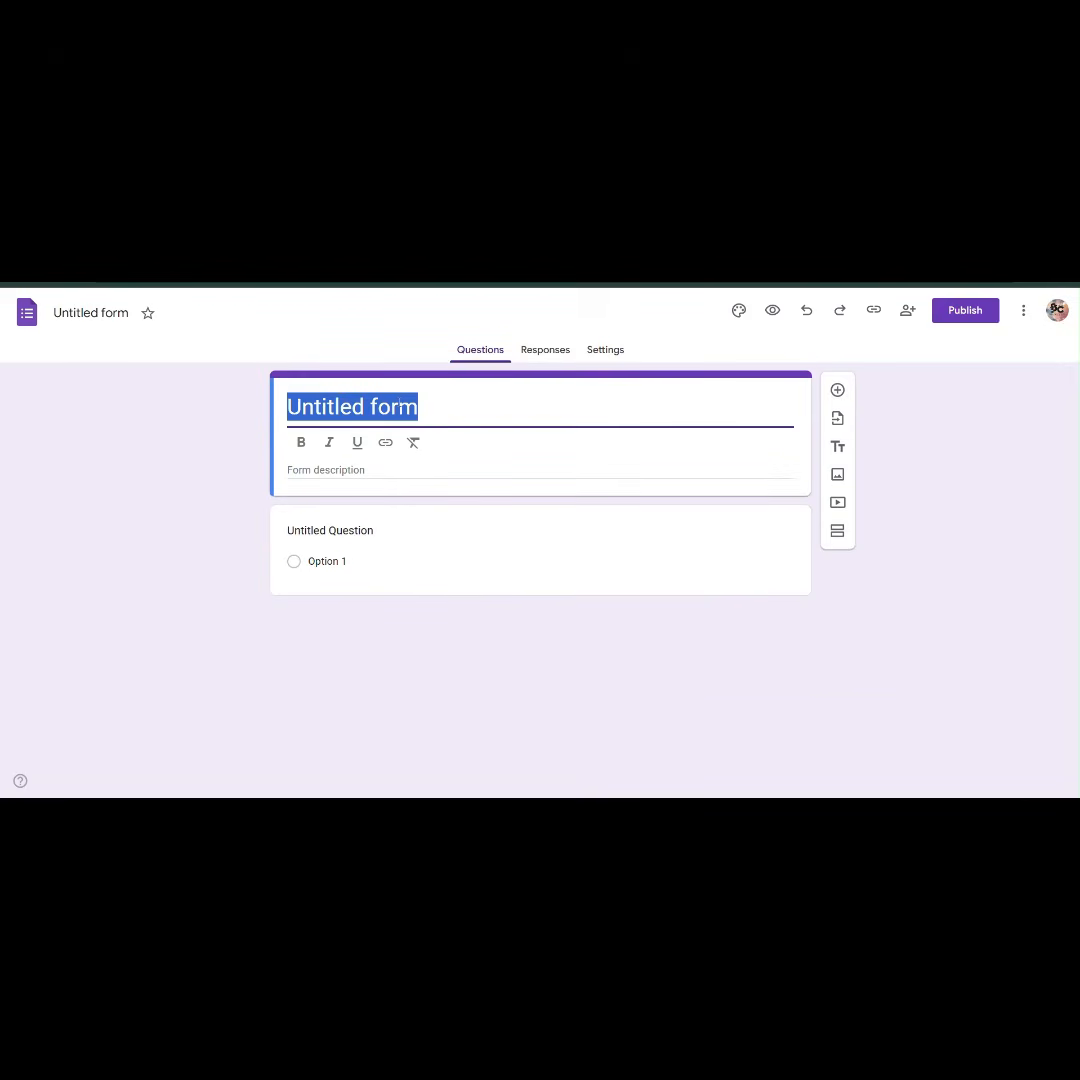
{"action": "type", "text": "To Le"}
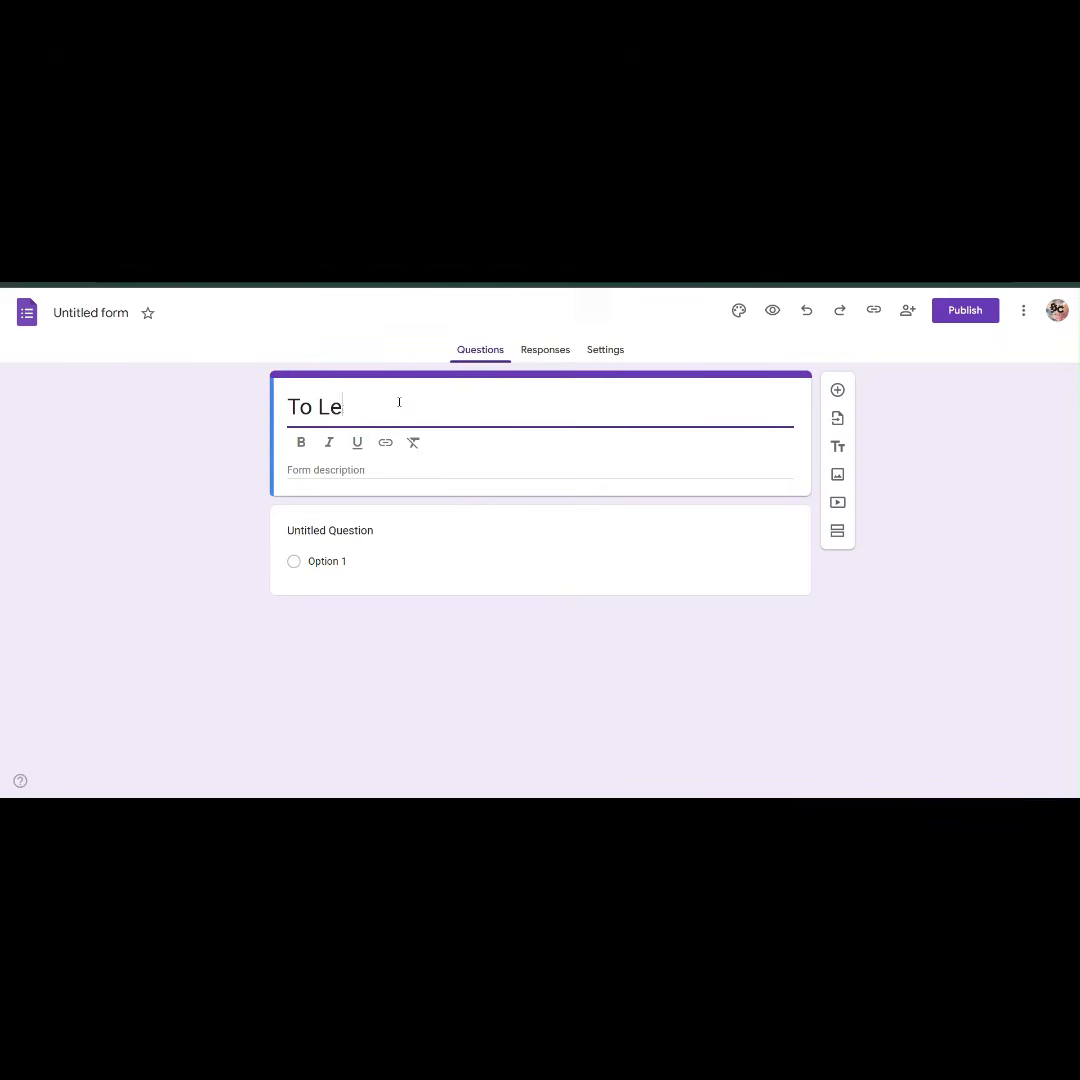
{"action": "type", "text": "arn How to Ce"}
{"action": "key", "text": "BackSpace"}
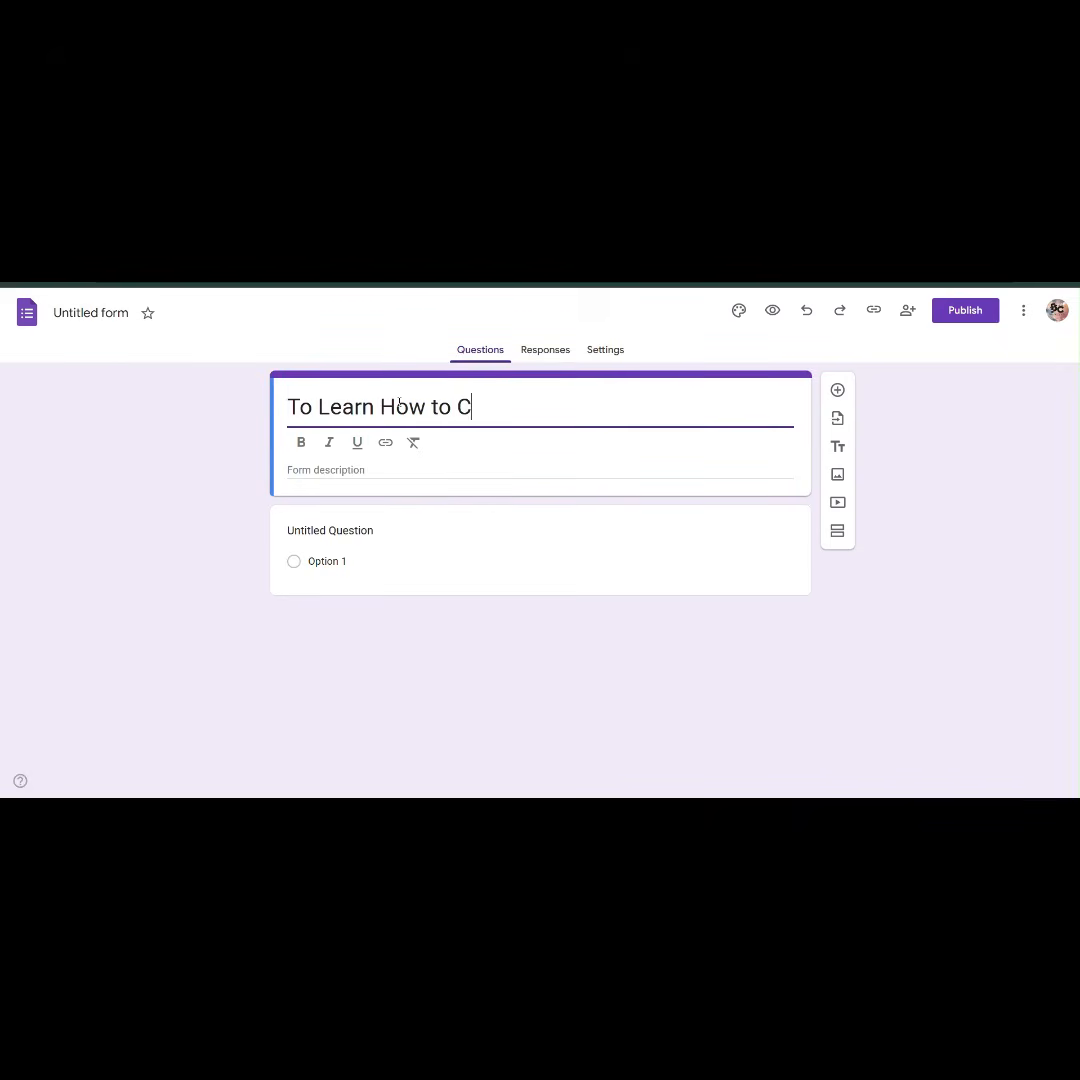
{"action": "type", "text": "reate Google"}
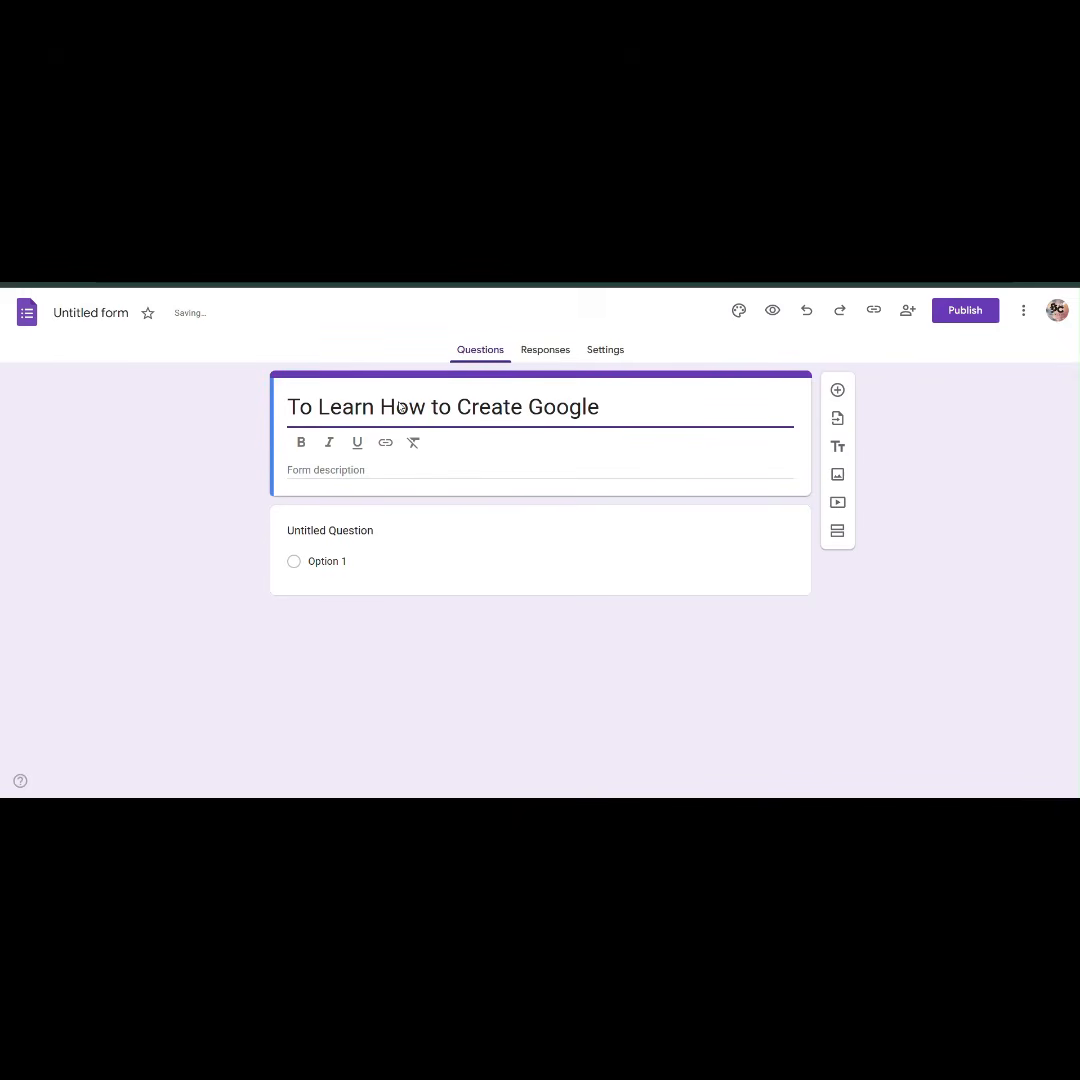
{"action": "type", "text": " Form"}
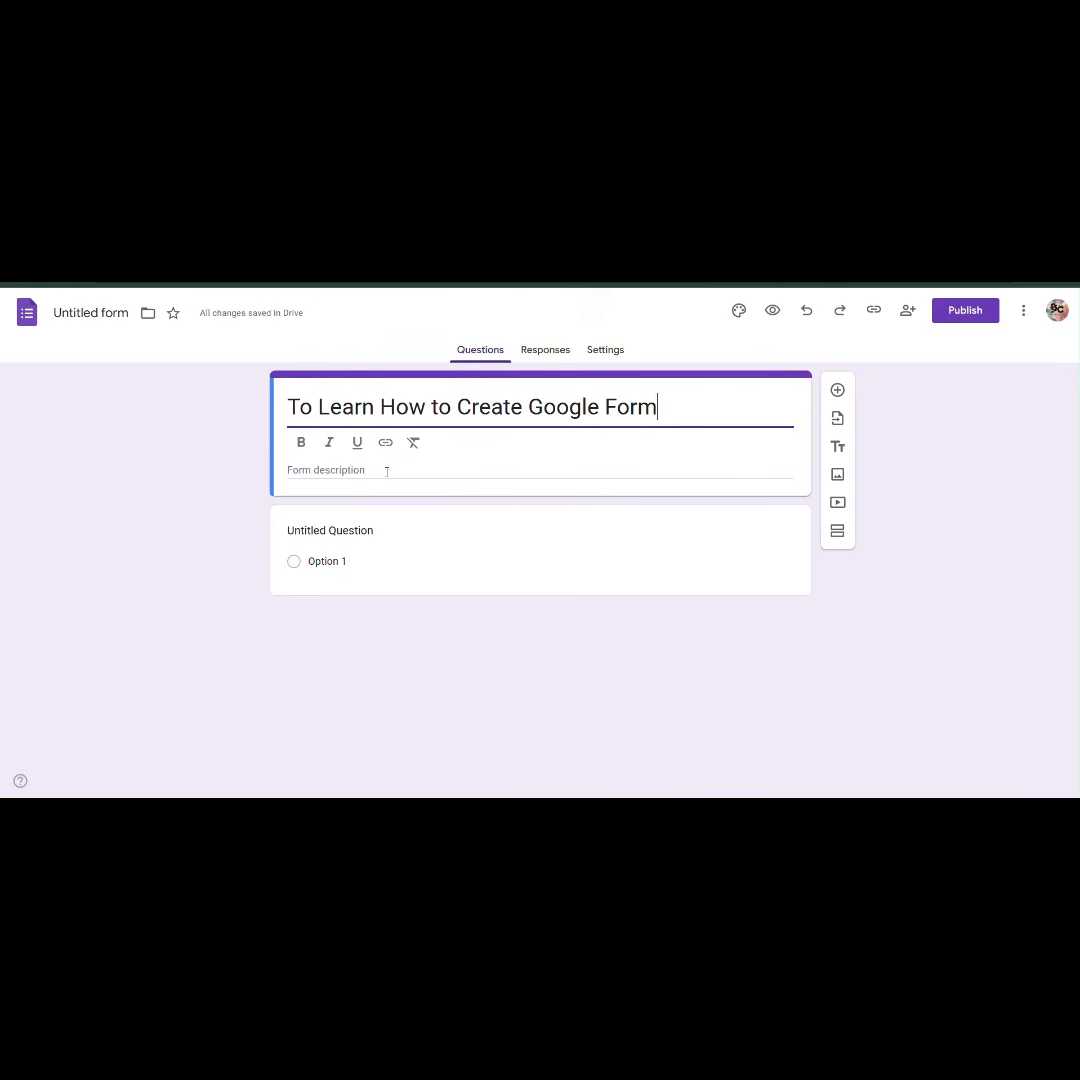
- Enter "Step by step process keep watching" as the form description
{"action": "left_click", "coordinate": [386, 471]}
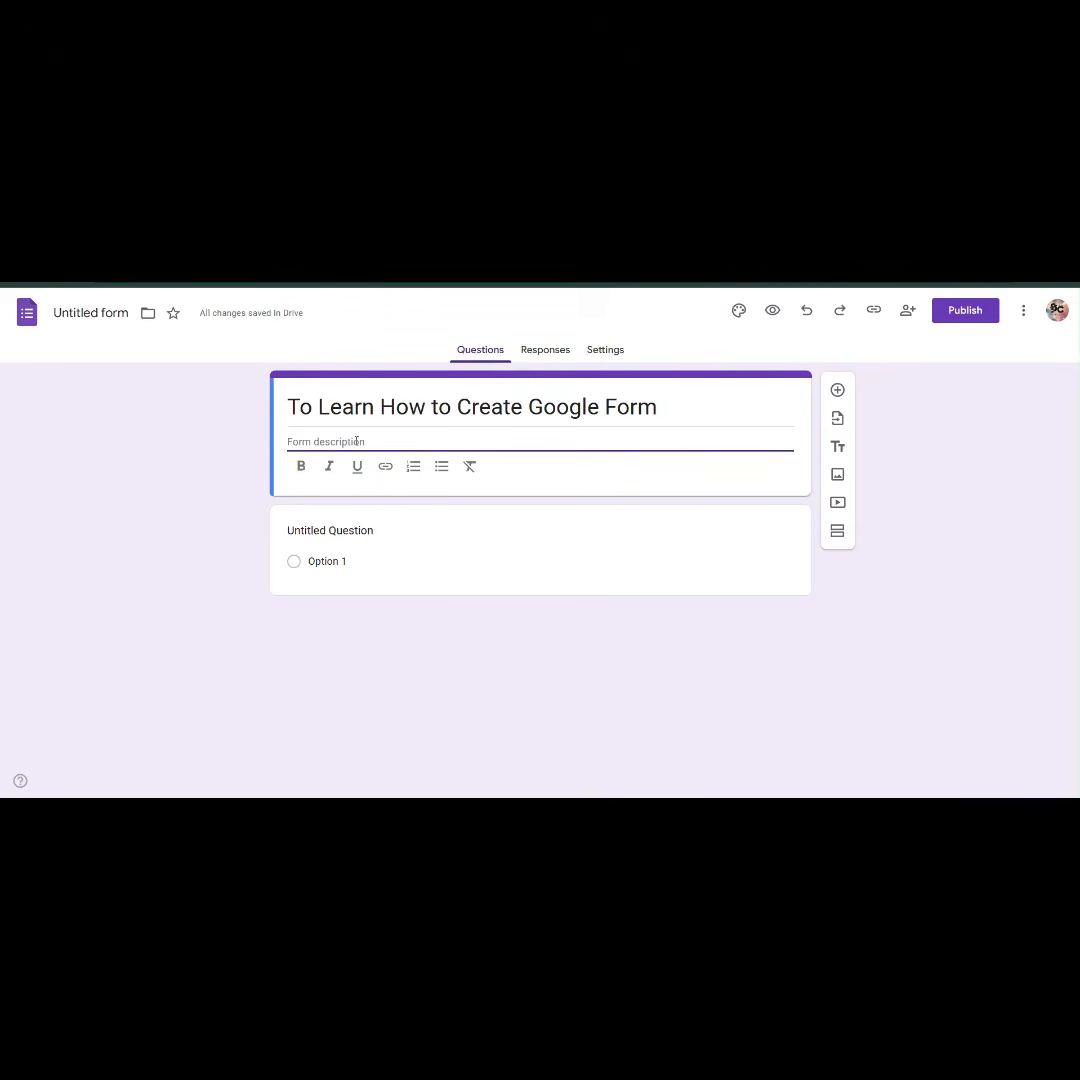
{"action": "type", "text": "Step"}
{"action": "type", "text": "by s"}
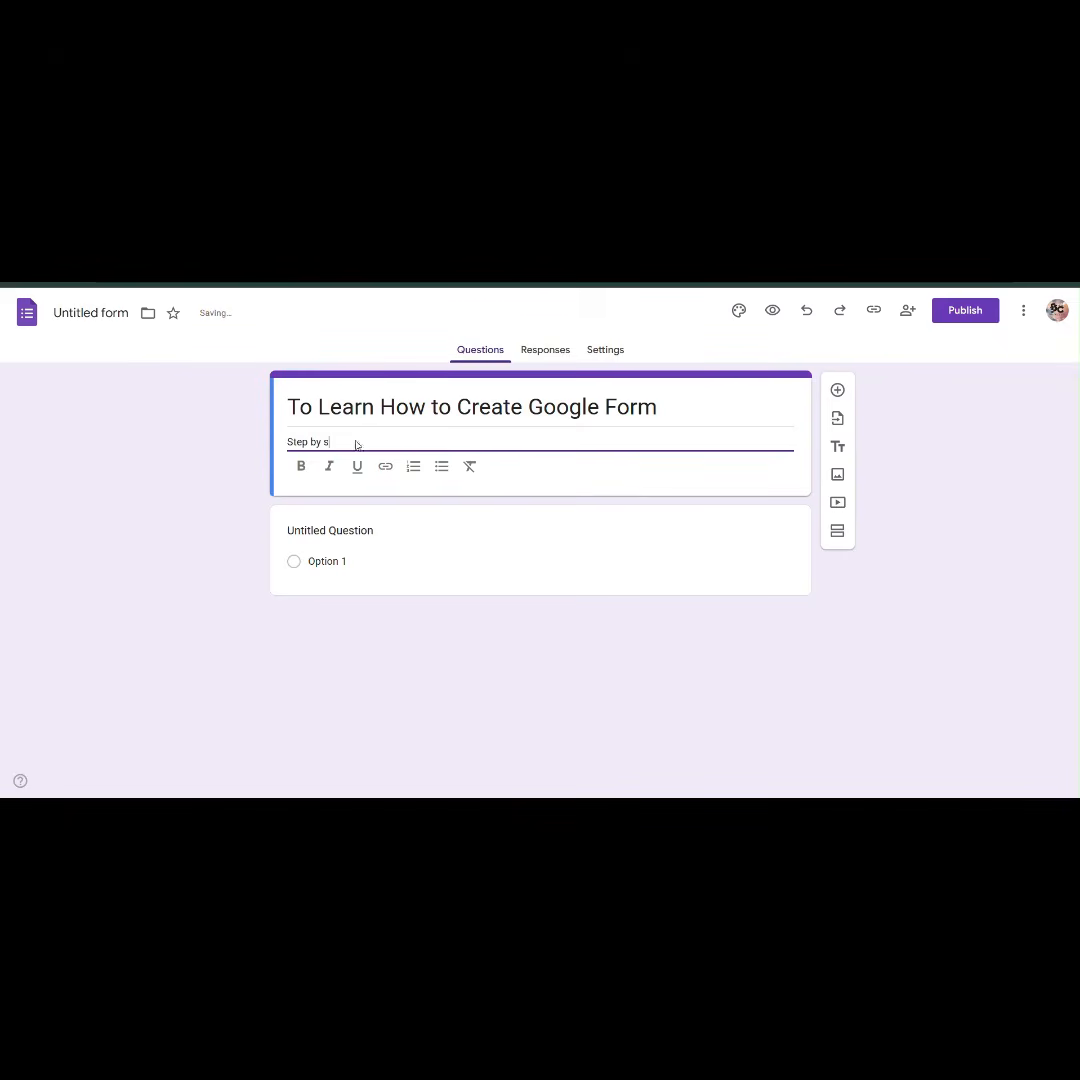
{"action": "type", "text": "tep process keep watching"}
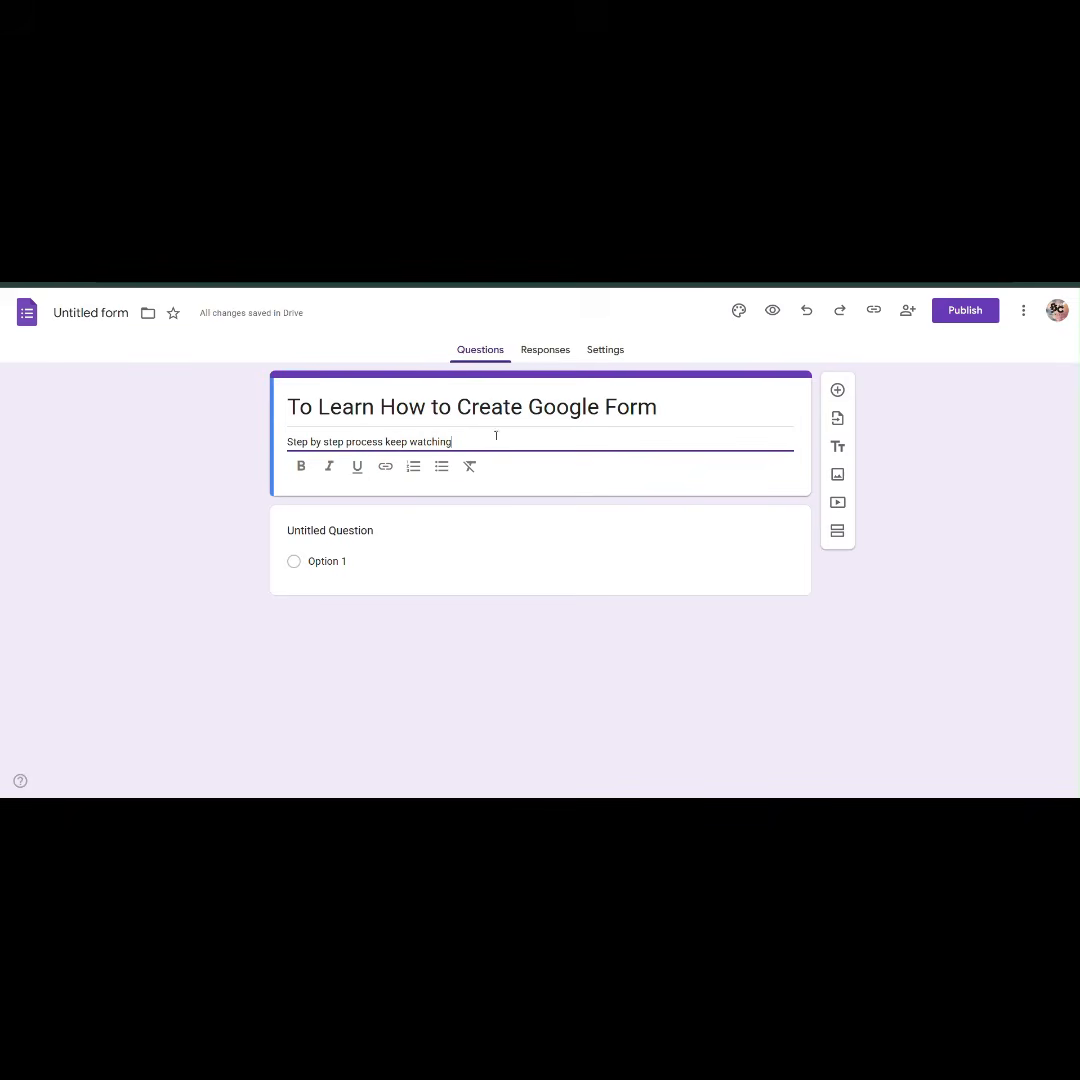
- Try bold, italic and underline on the whole form title and remove all of that formatting again
{"action": "left_click", "coordinate": [668, 402]}
{"action": "left_click_drag", "start_coordinate": [668, 402], "coordinate": [277, 400]}
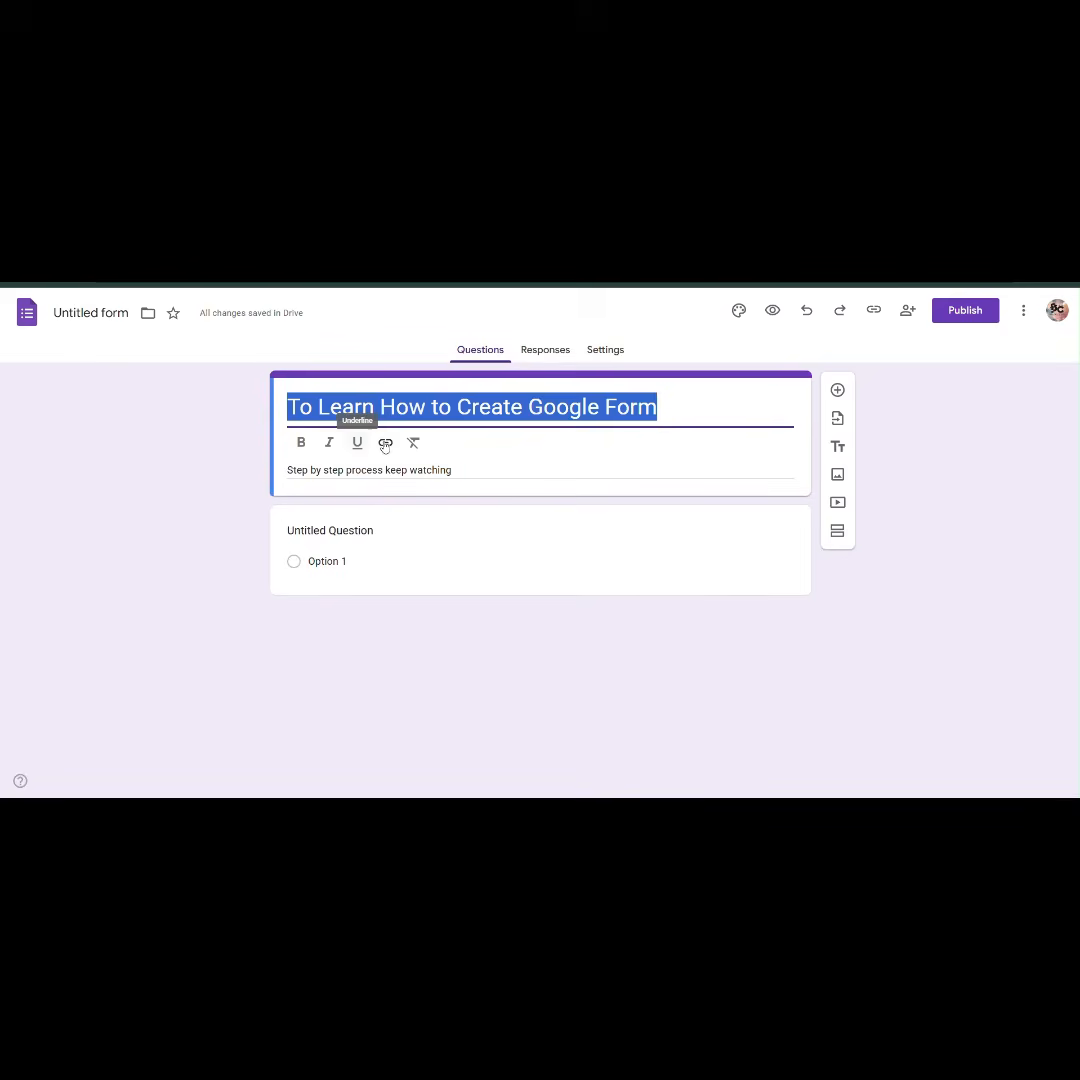
{"action": "left_click", "coordinate": [301, 446]}
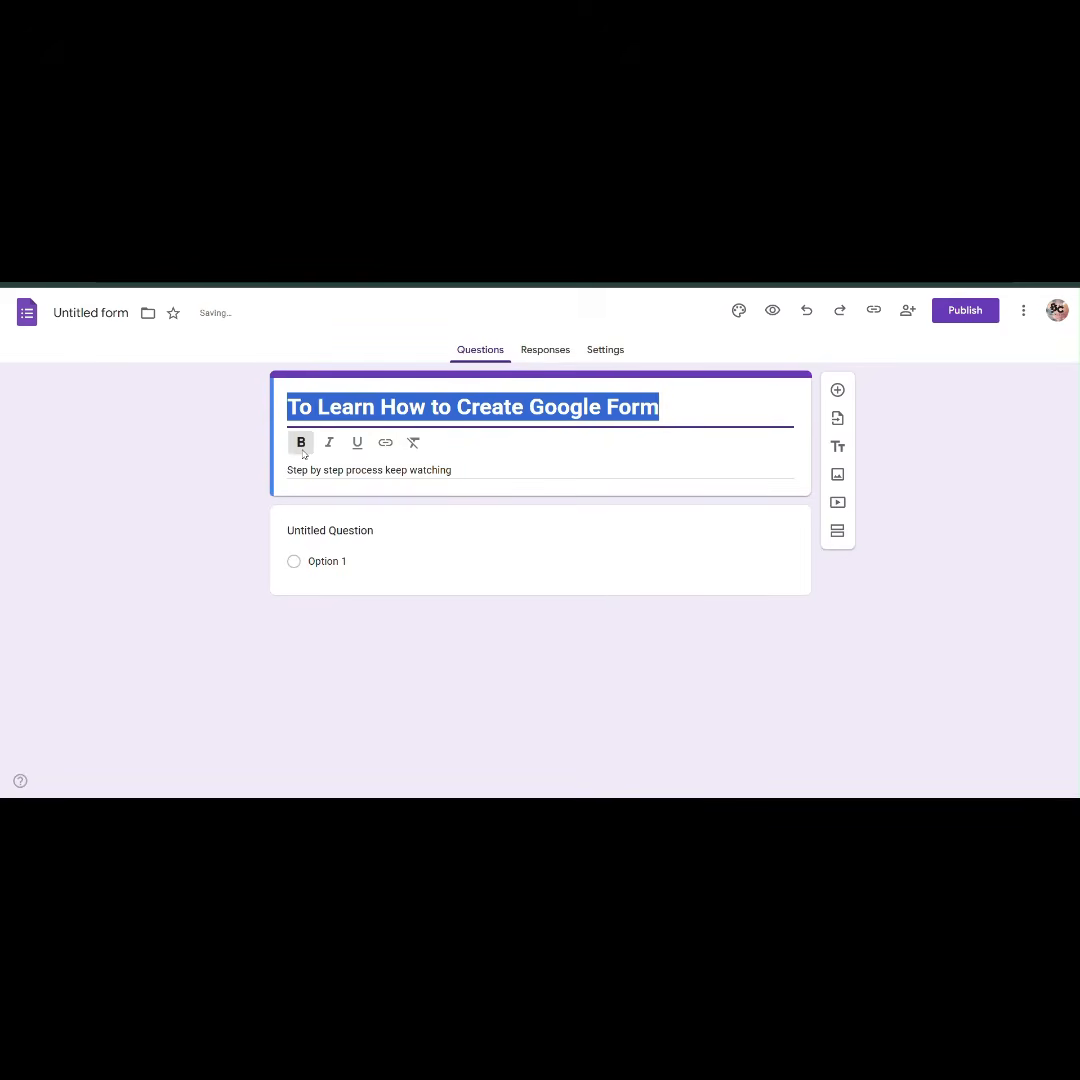
{"action": "left_click", "coordinate": [327, 443]}
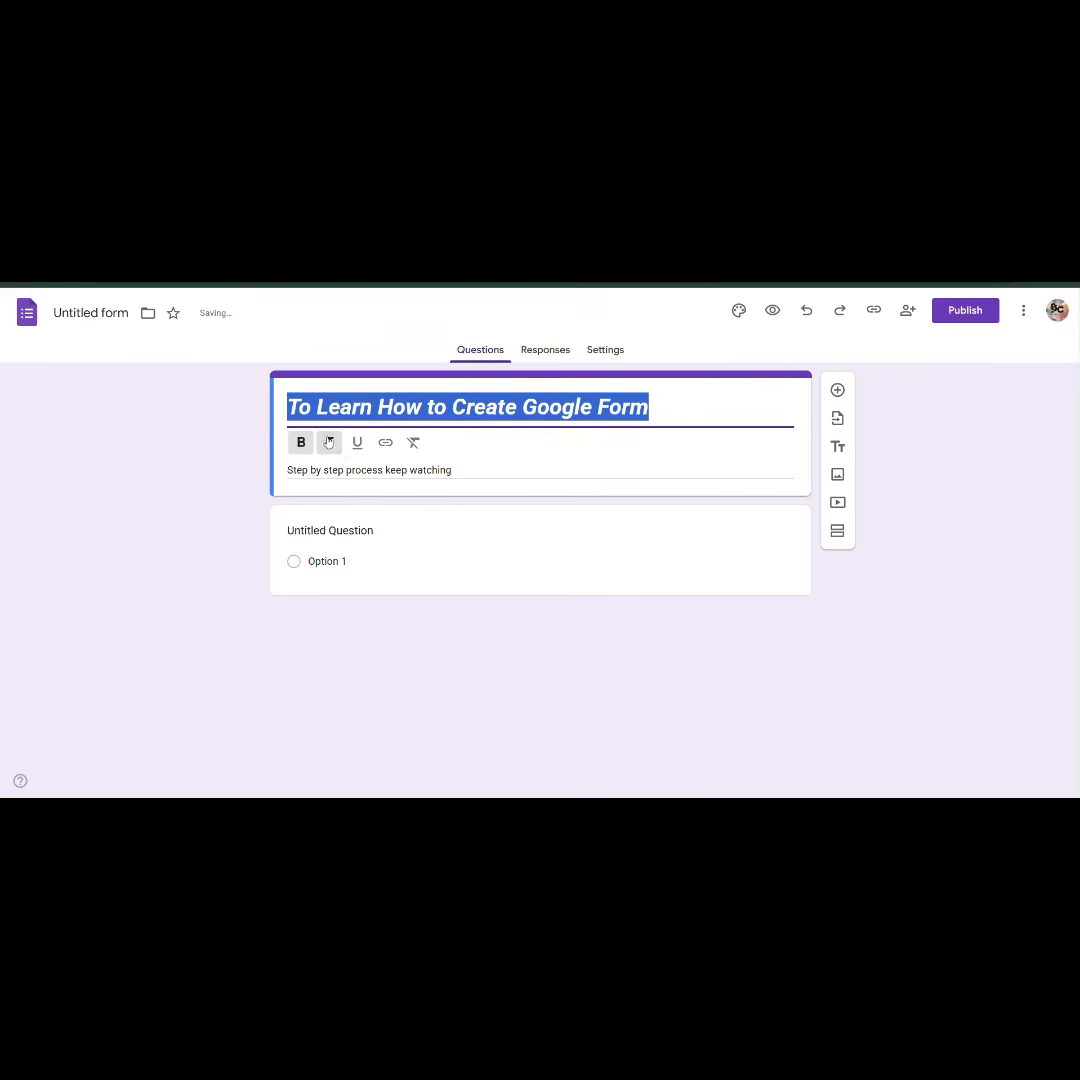
{"action": "left_click", "coordinate": [359, 448]}
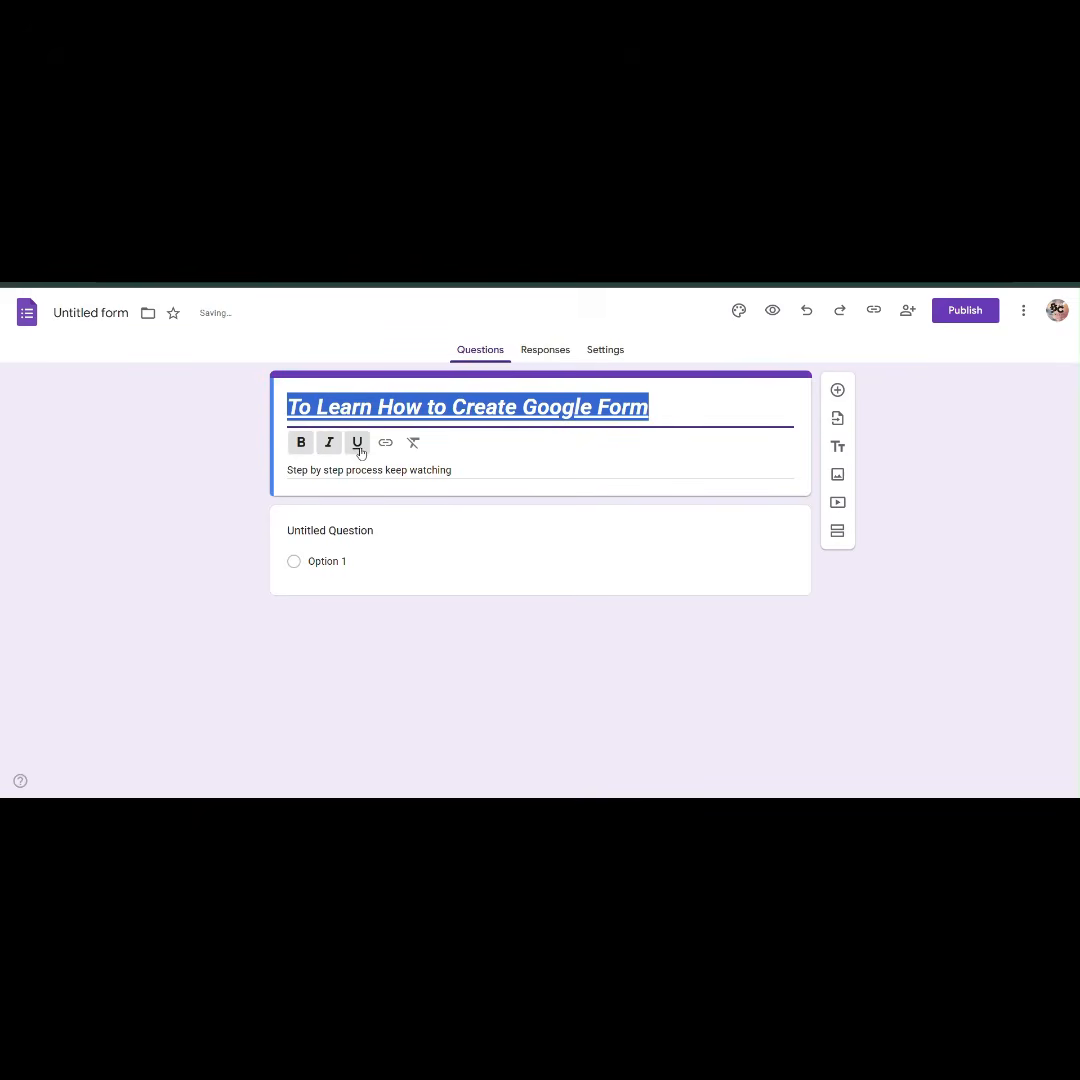
{"action": "left_click", "coordinate": [414, 445]}
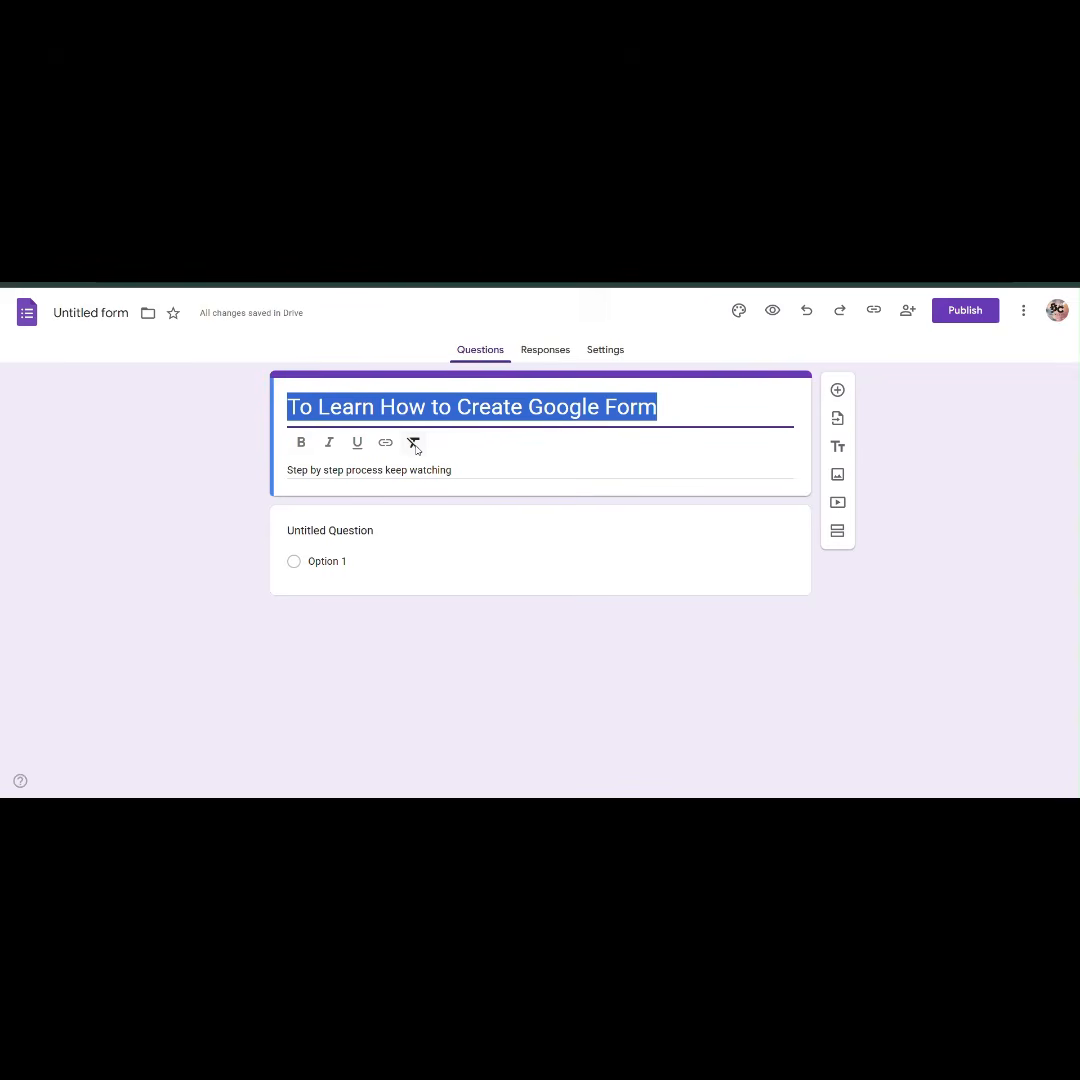
- Make the form title bold and try italics on the description, leaving the description in plain text
{"action": "left_click", "coordinate": [301, 442]}
{"action": "triple_click", "coordinate": [327, 469]}
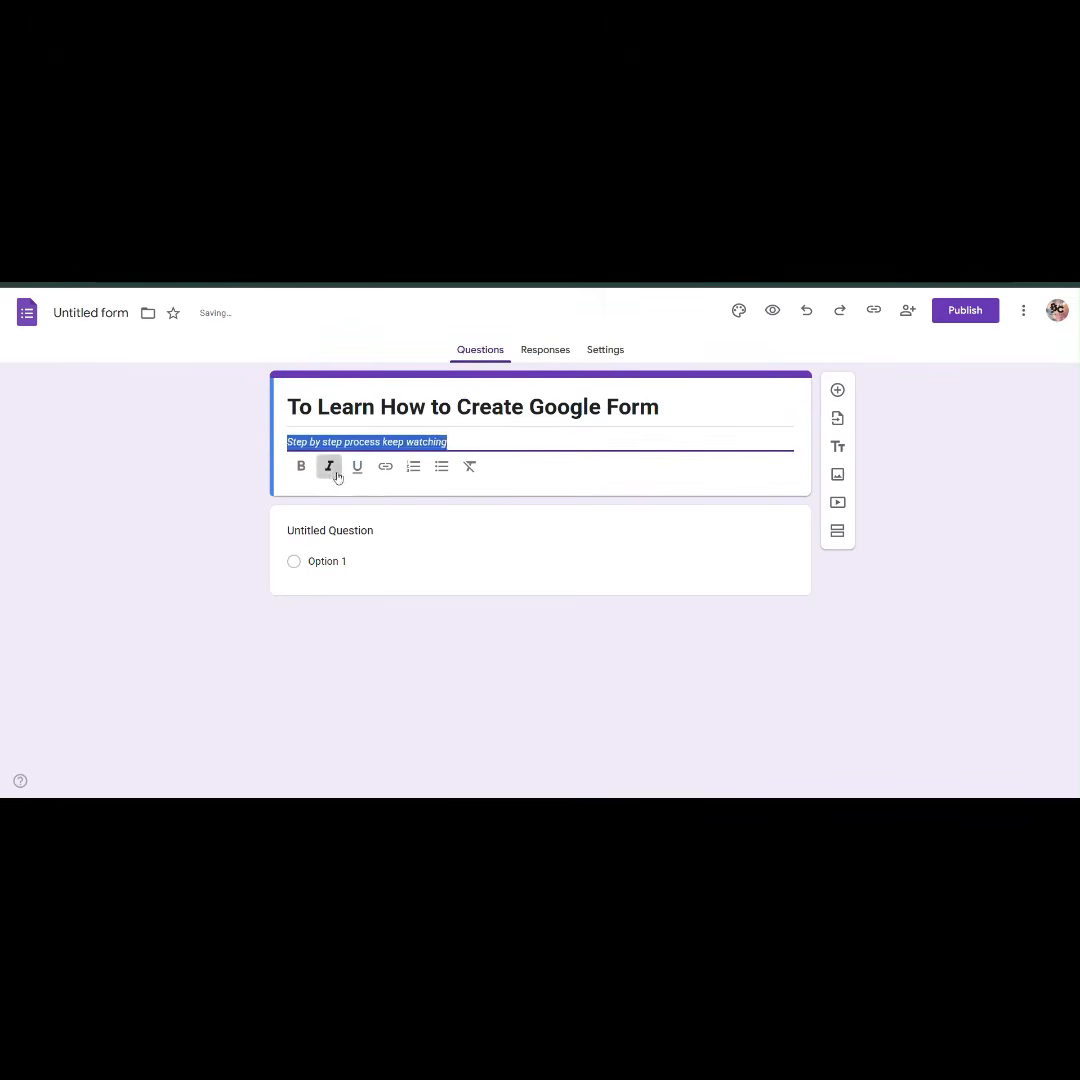
{"action": "left_click", "coordinate": [331, 469]}
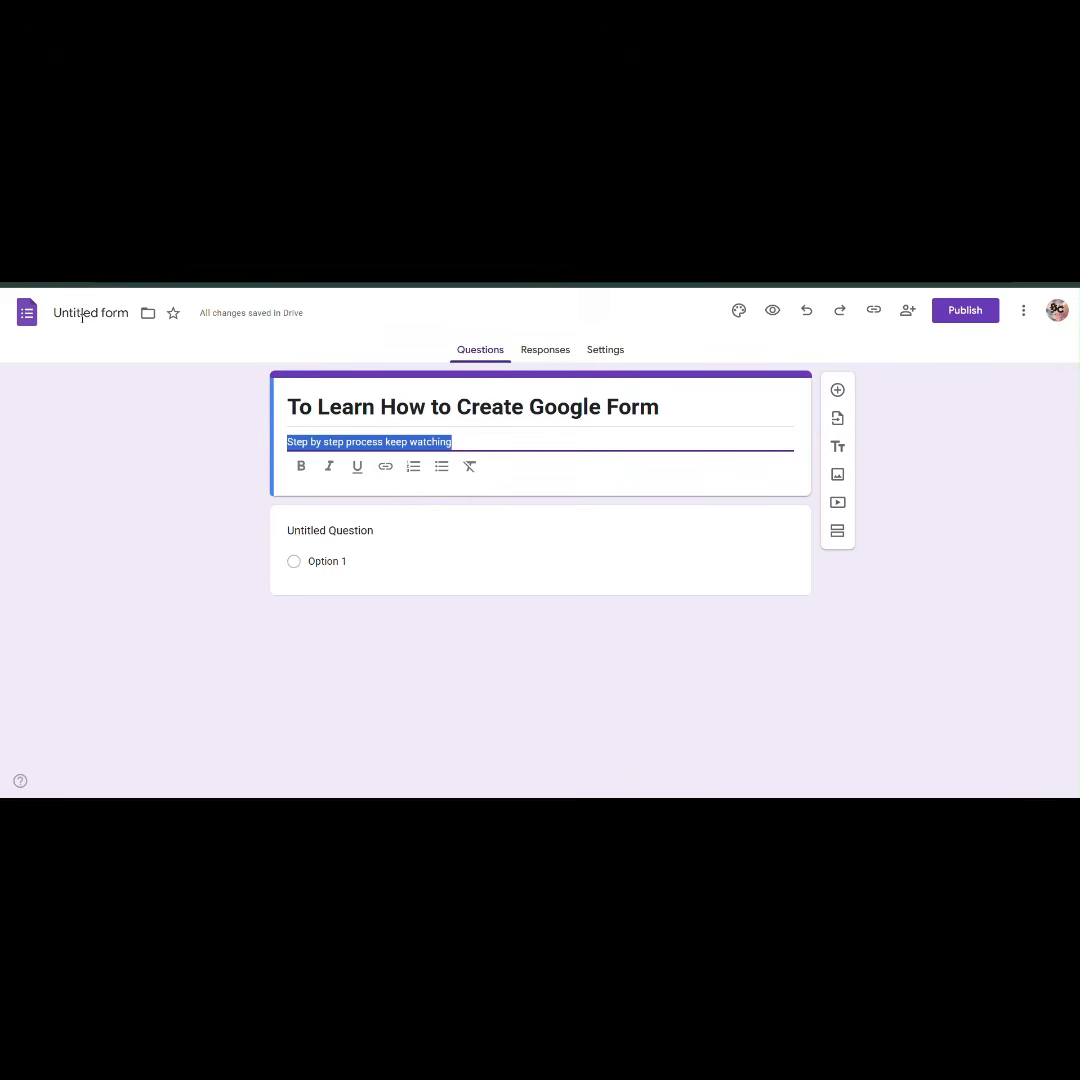
- Name the form file "To Learn How to Create Google Form", the same as its title
{"action": "left_click", "coordinate": [347, 407]}
{"action": "key", "text": "ctrl+a"}
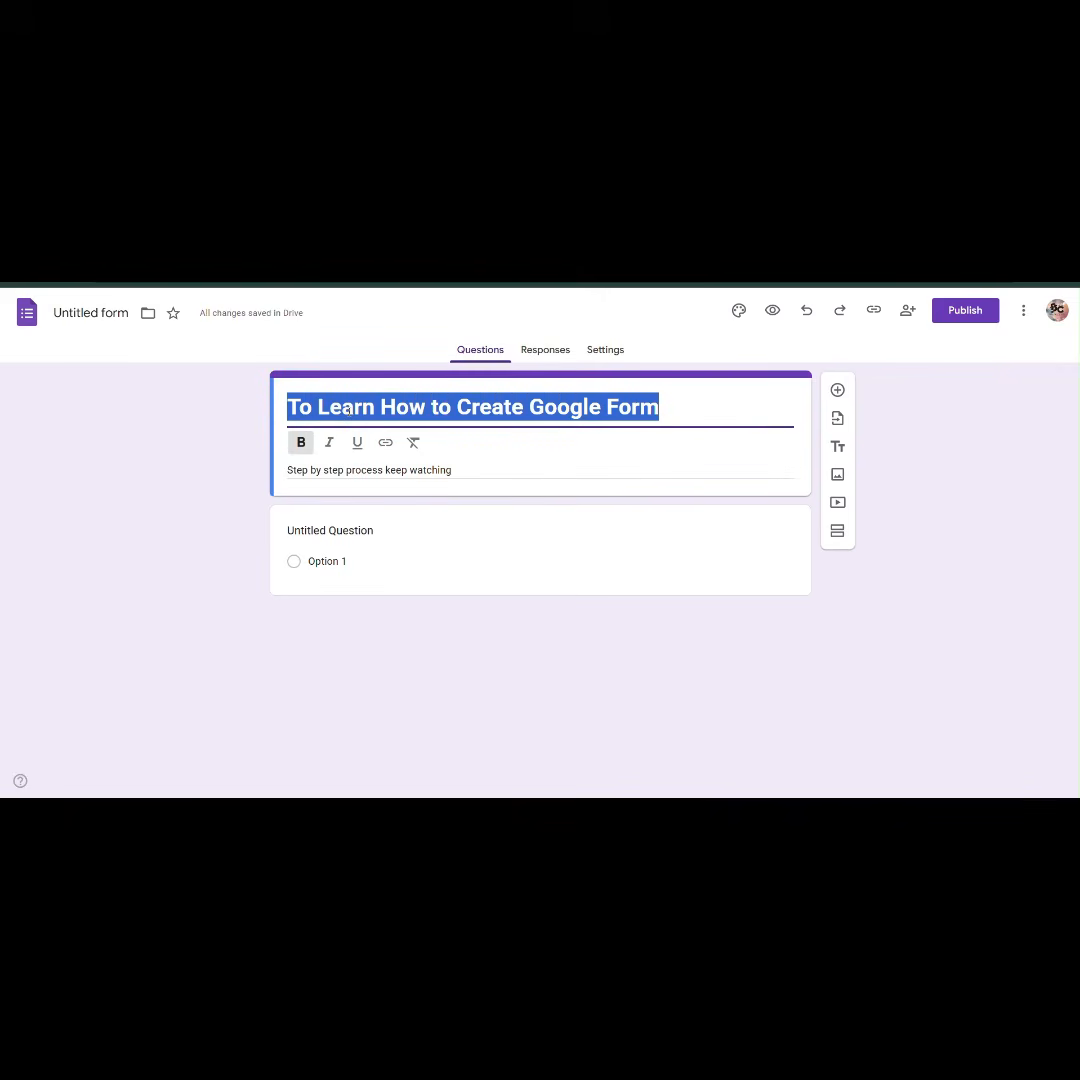
{"action": "left_click", "coordinate": [95, 312]}
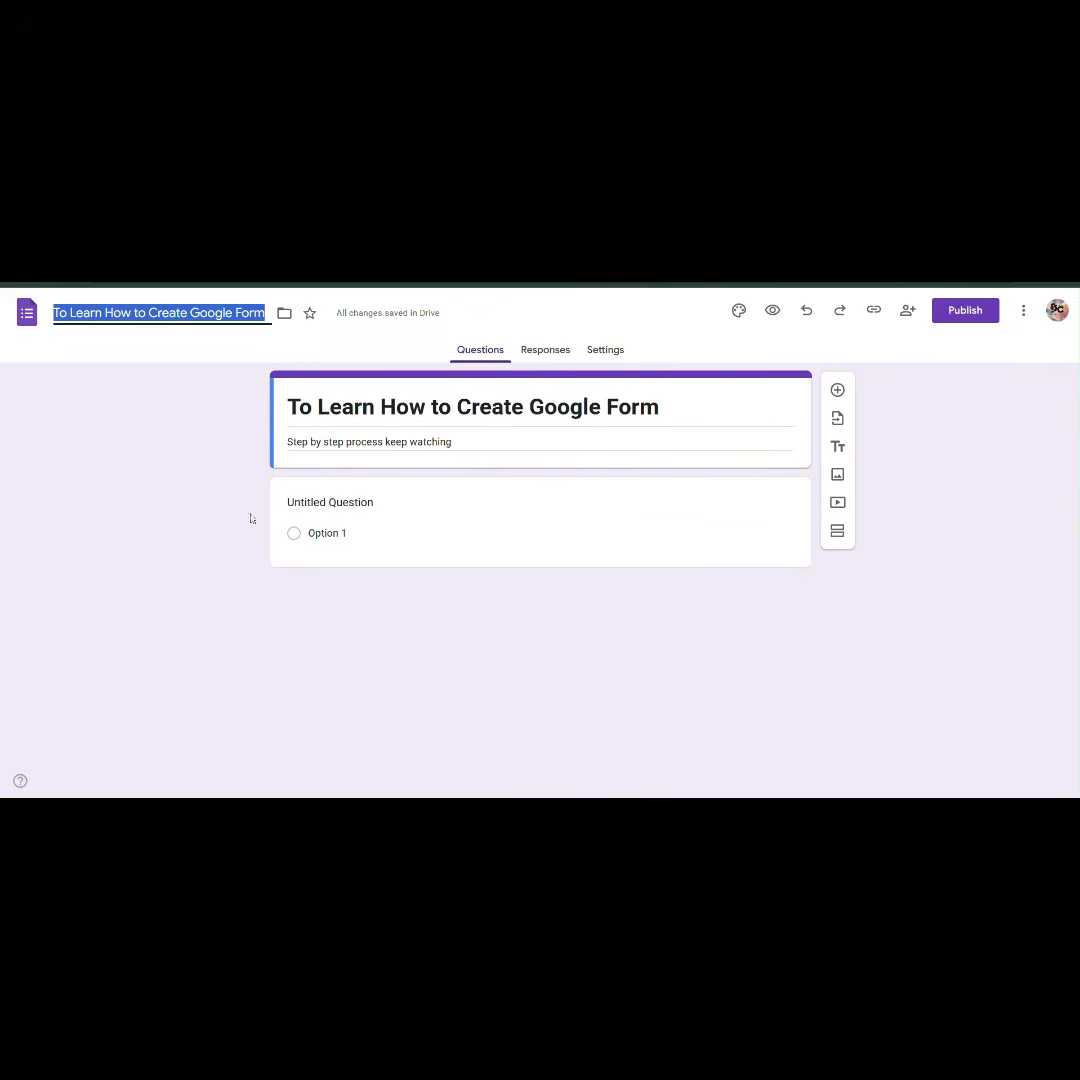
- Replace the untitled question's text with "What is your Name"
{"action": "left_click", "coordinate": [521, 498]}
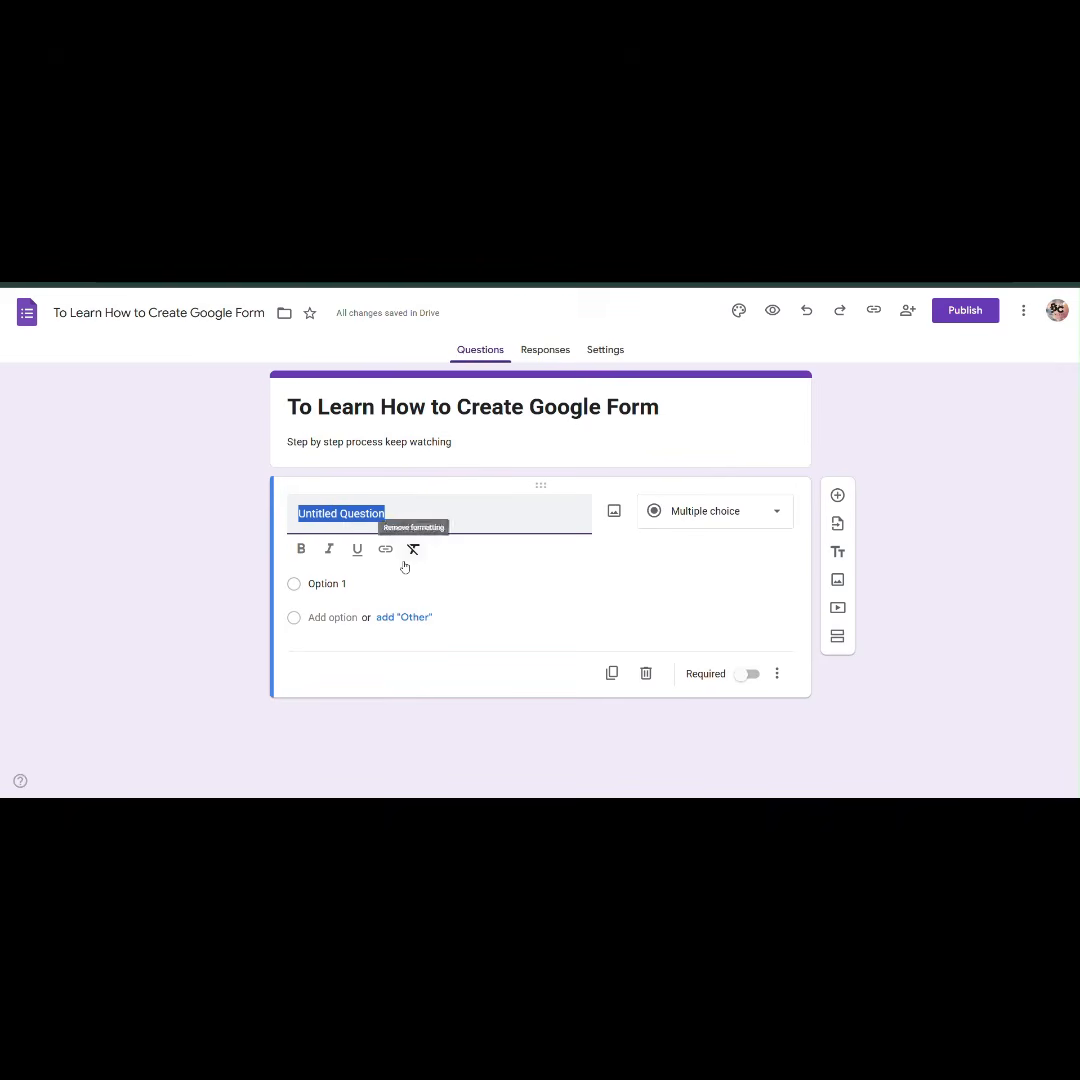
{"action": "left_click", "coordinate": [420, 515]}
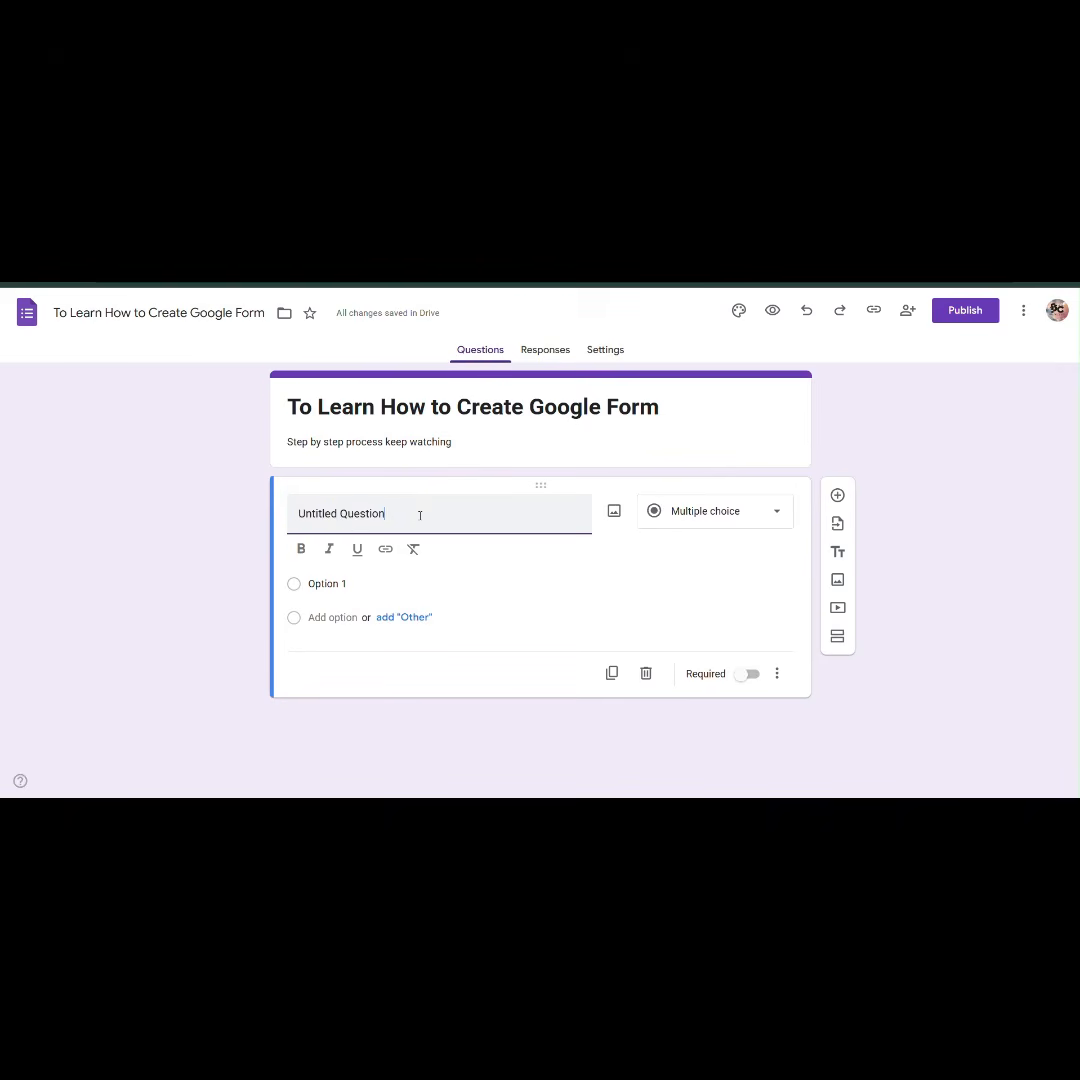
{"action": "left_click_drag", "start_coordinate": [420, 515], "coordinate": [282, 518]}
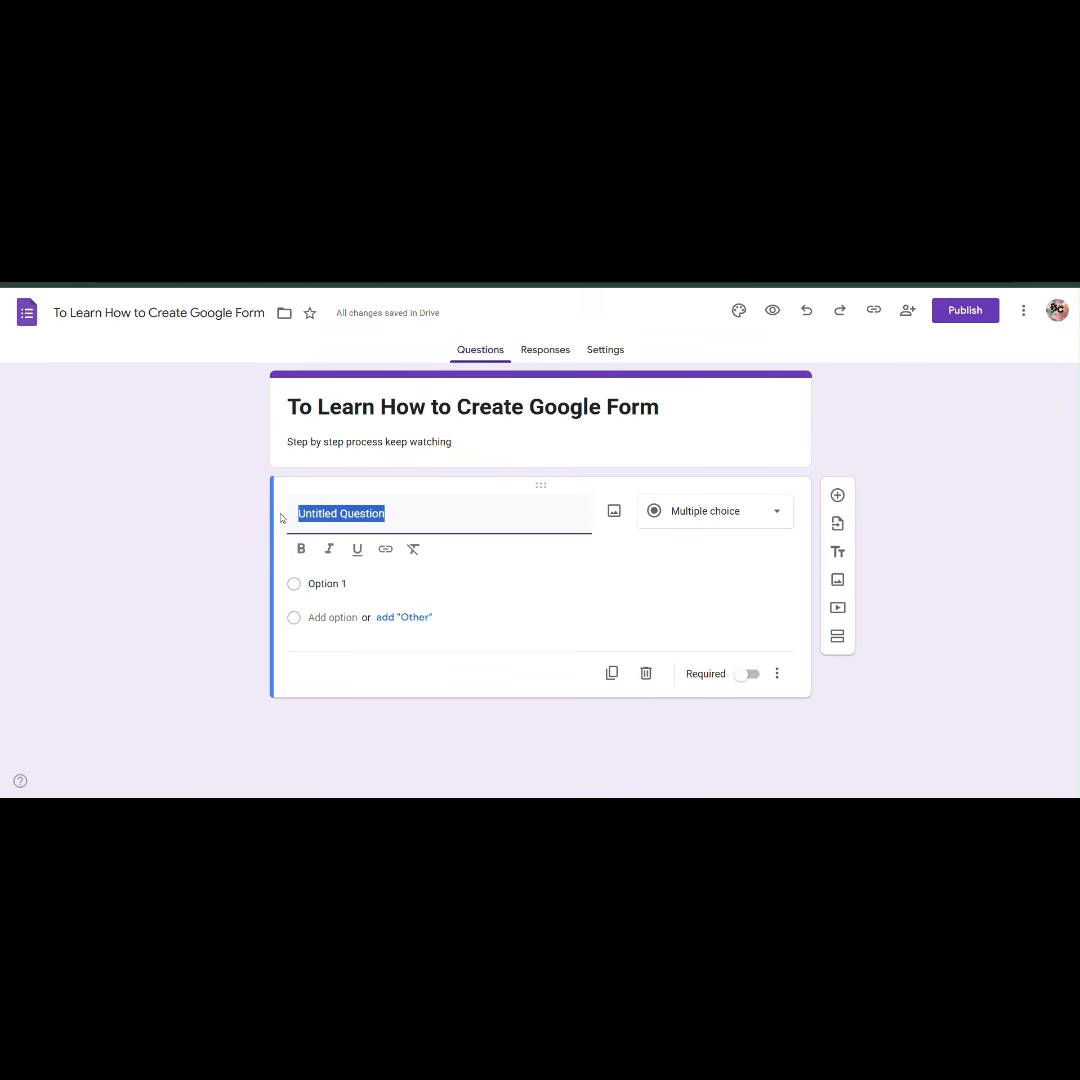
{"action": "type", "text": "What"}
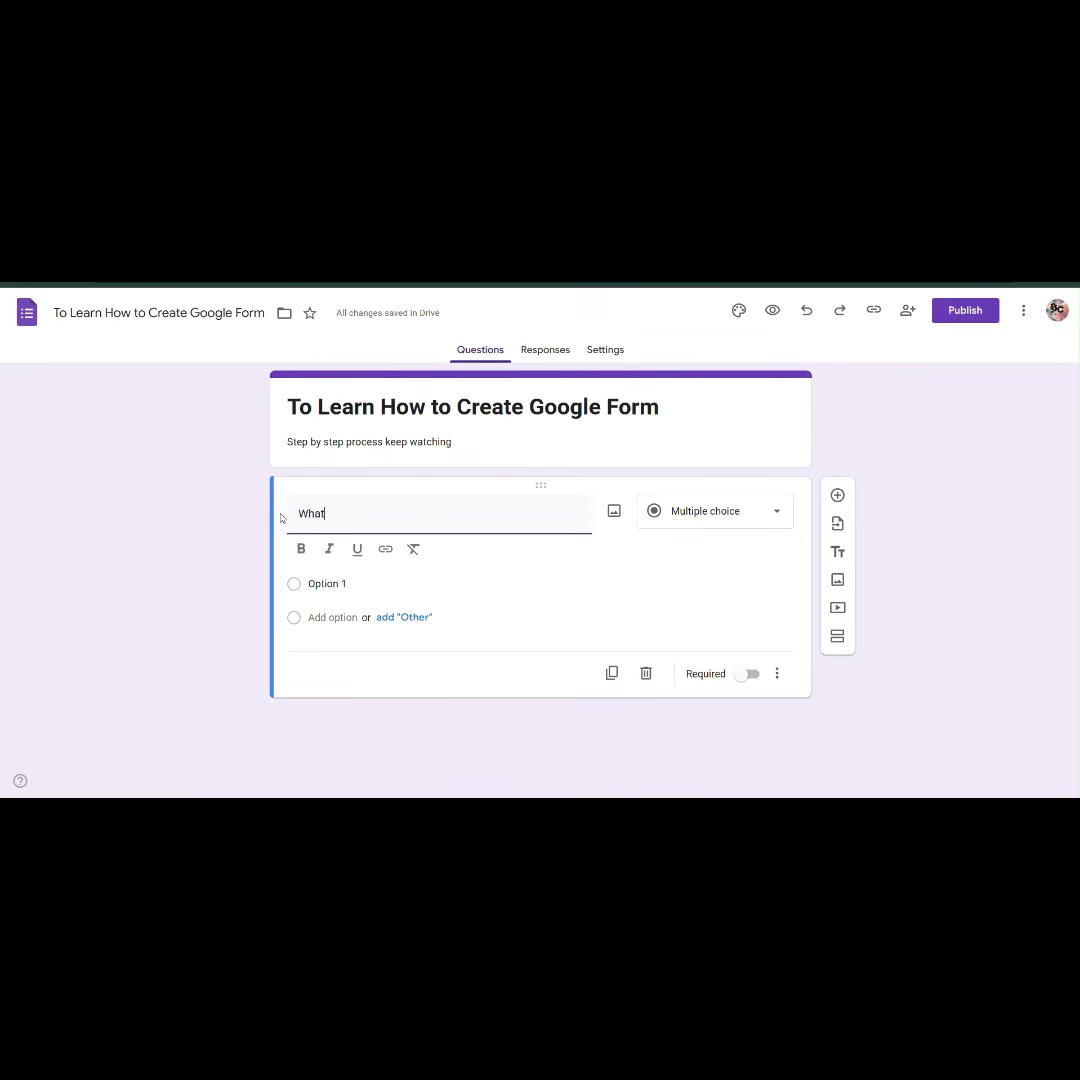
{"action": "type", "text": " is"}
{"action": "key", "text": "BackSpace"}
{"action": "type", "text": "is youe"}
{"action": "key", "text": "BackSpace"}
{"action": "type", "text": "r Name"}
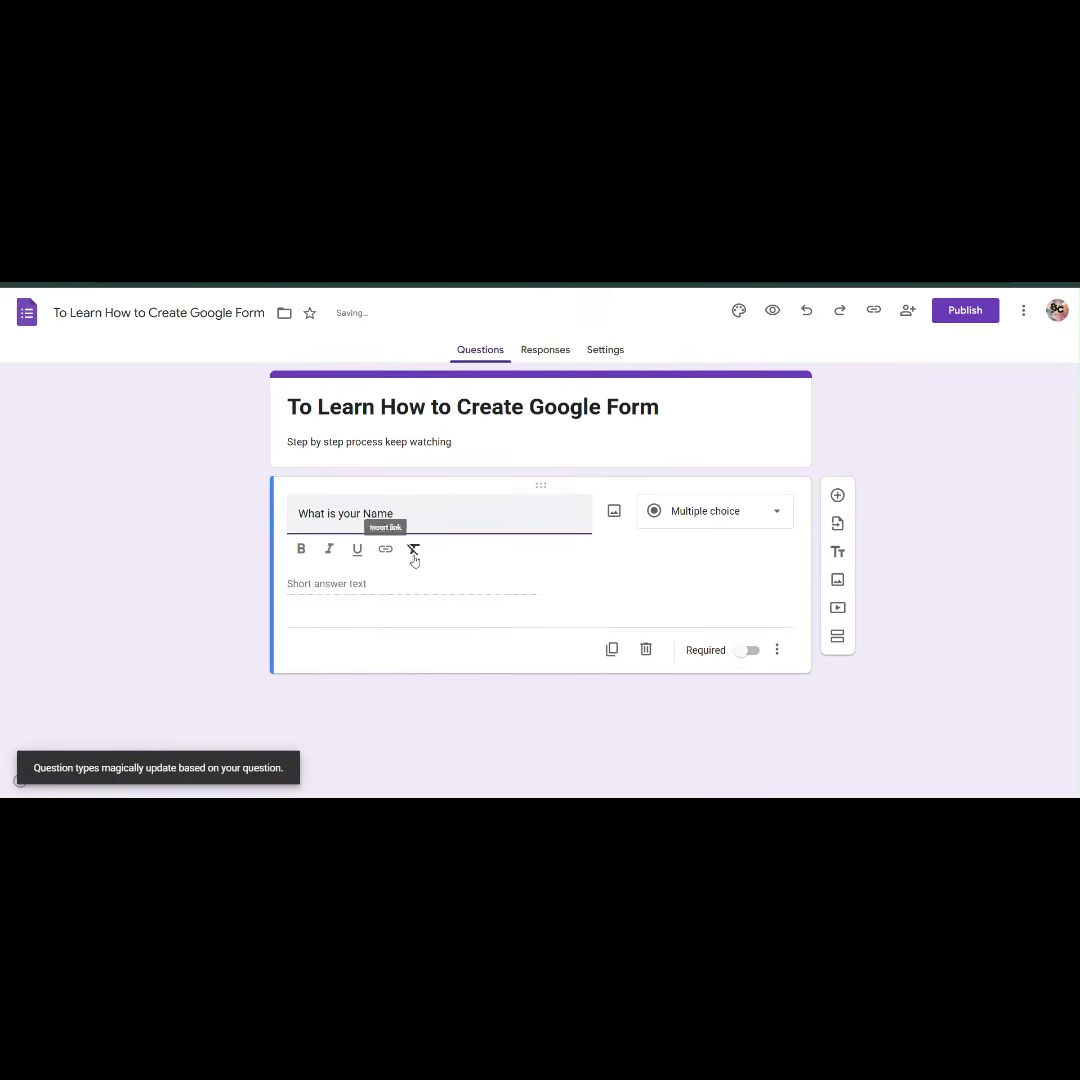
- Make the question text bold and italic, and set the question type to Short answer
{"action": "left_click_drag", "start_coordinate": [417, 516], "coordinate": [296, 513]}
{"action": "left_click", "coordinate": [329, 549]}
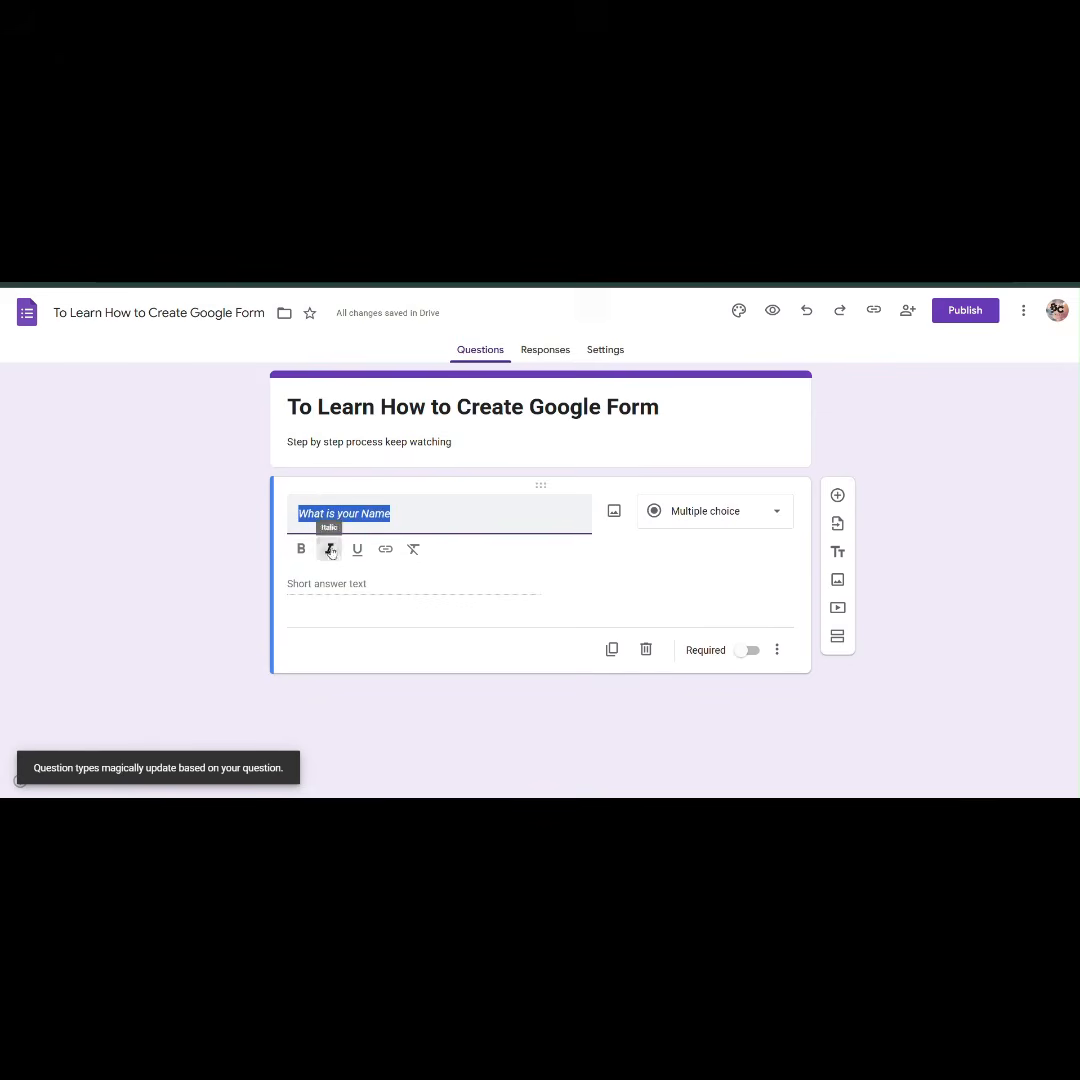
{"action": "left_click", "coordinate": [301, 555]}
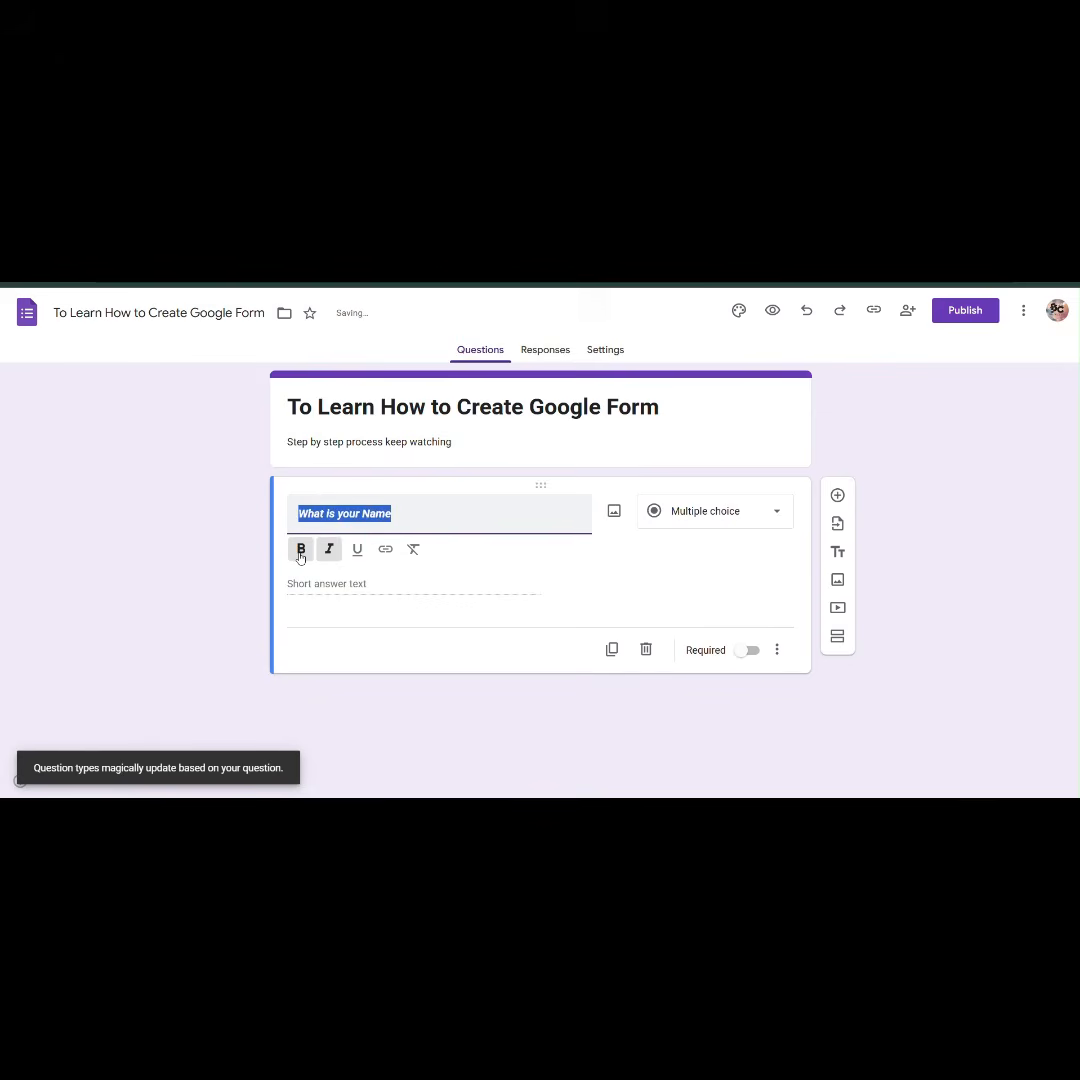
{"action": "left_click", "coordinate": [562, 574]}
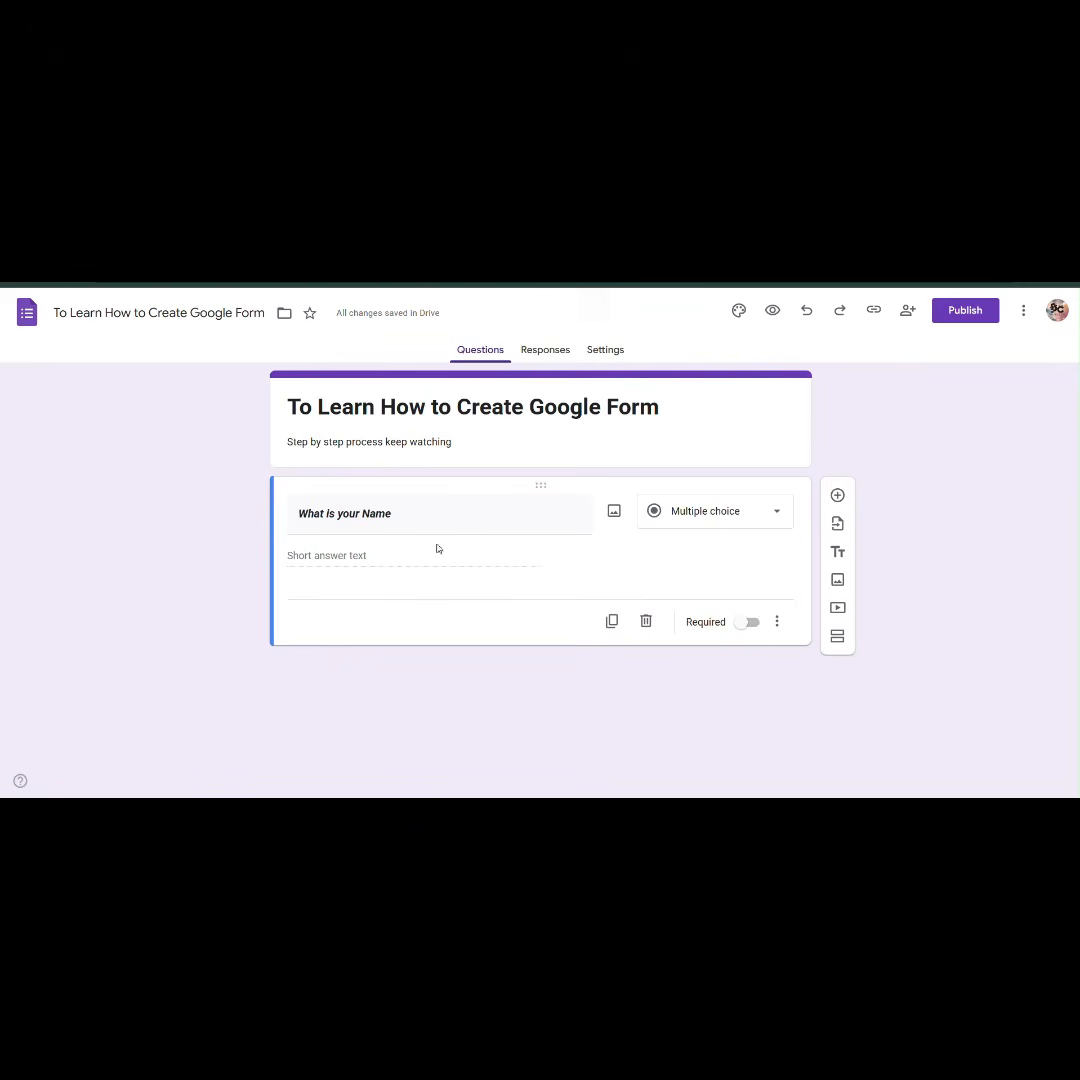
{"action": "left_click", "coordinate": [737, 511]}
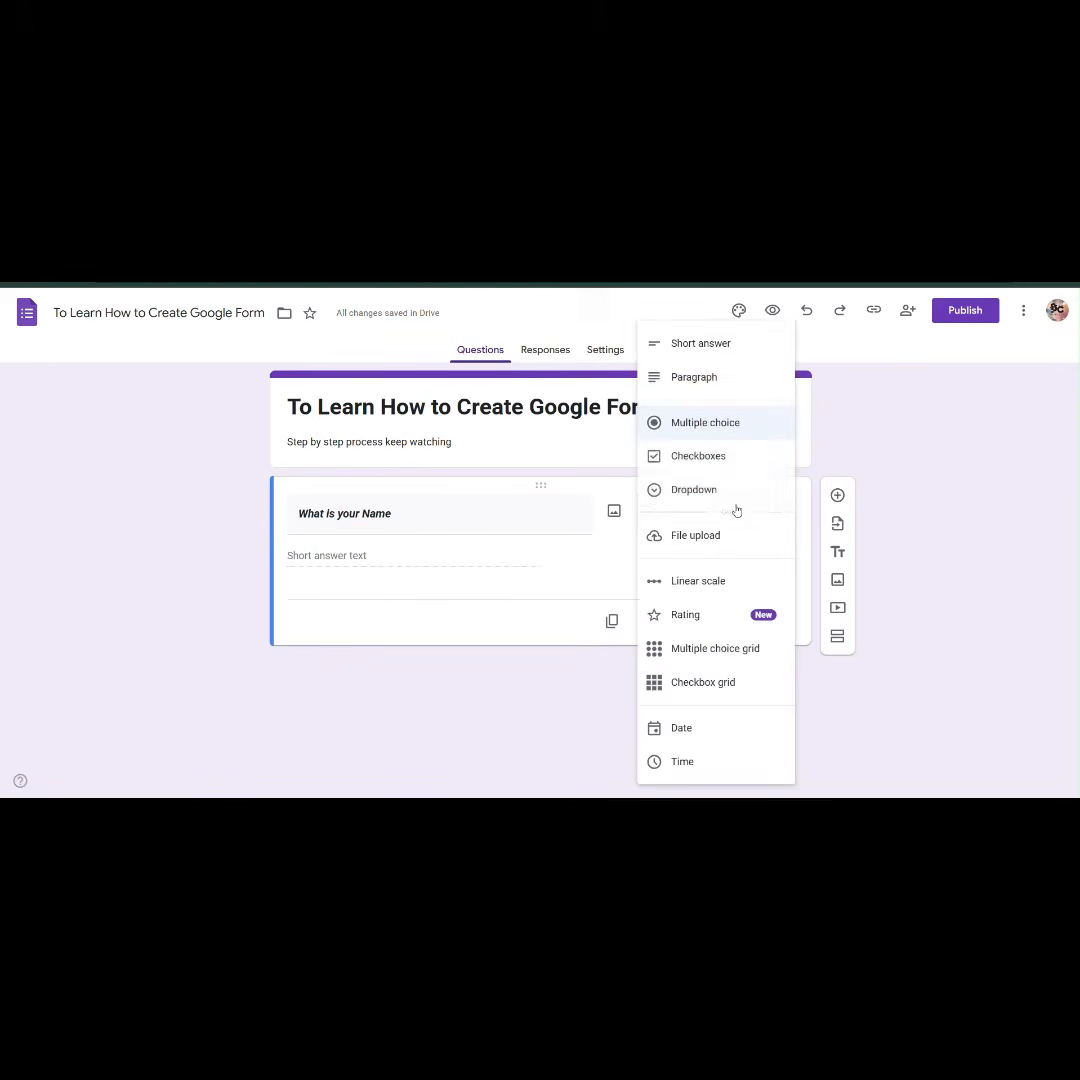
{"action": "left_click", "coordinate": [700, 344]}
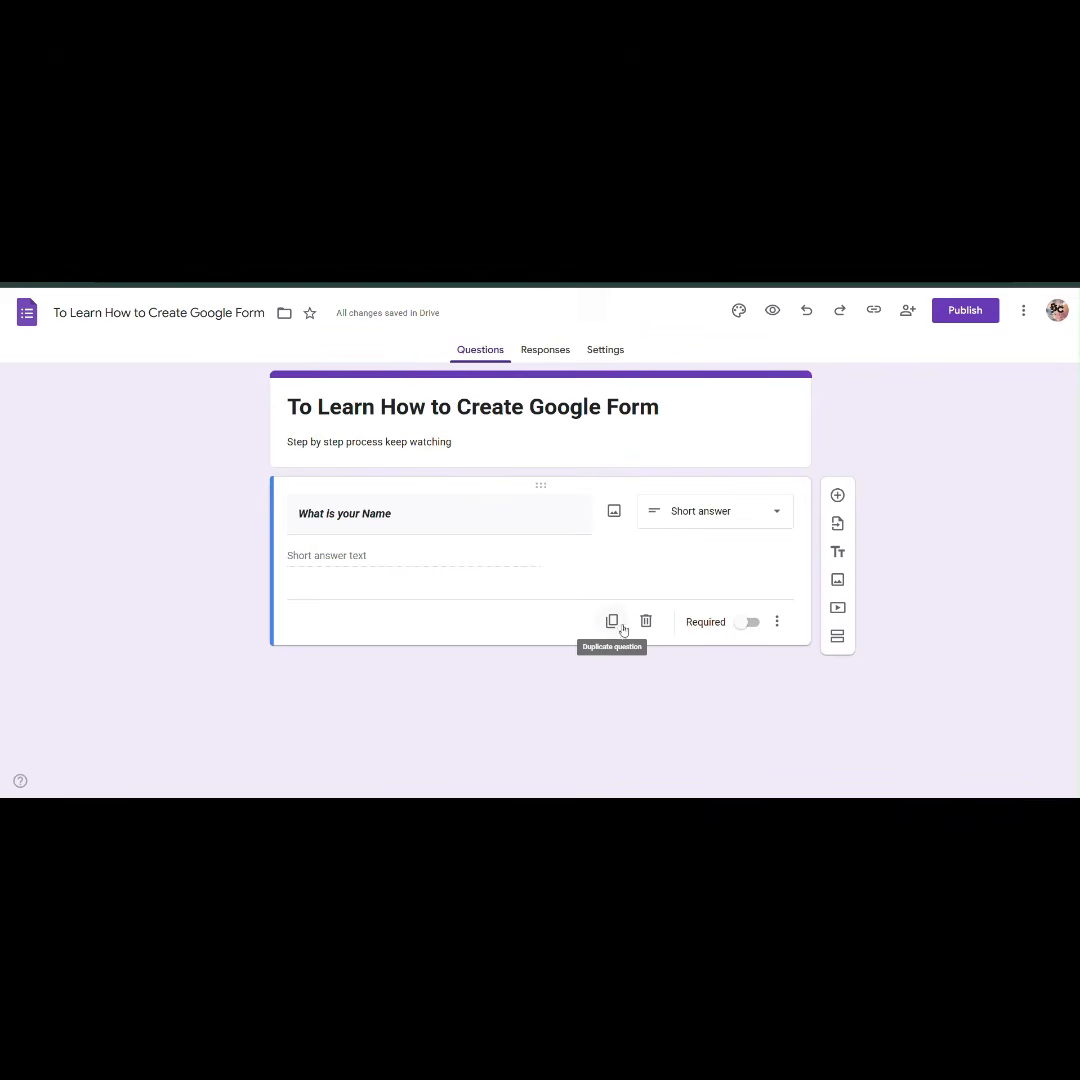
- Mark the "What is your Name" question as required and duplicate it
{"action": "left_click", "coordinate": [752, 623]}
{"action": "left_click", "coordinate": [753, 623]}
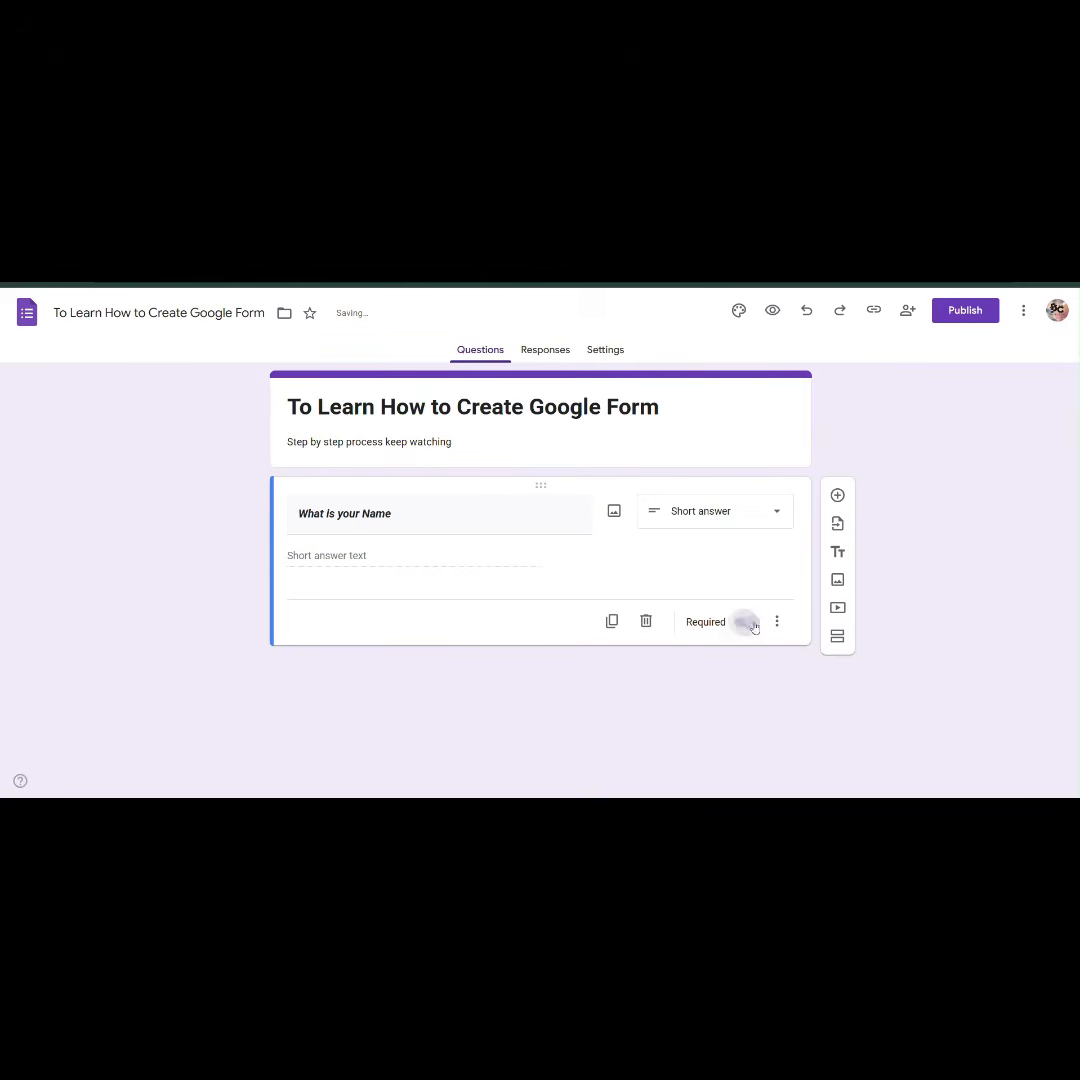
{"action": "left_click", "coordinate": [753, 623]}
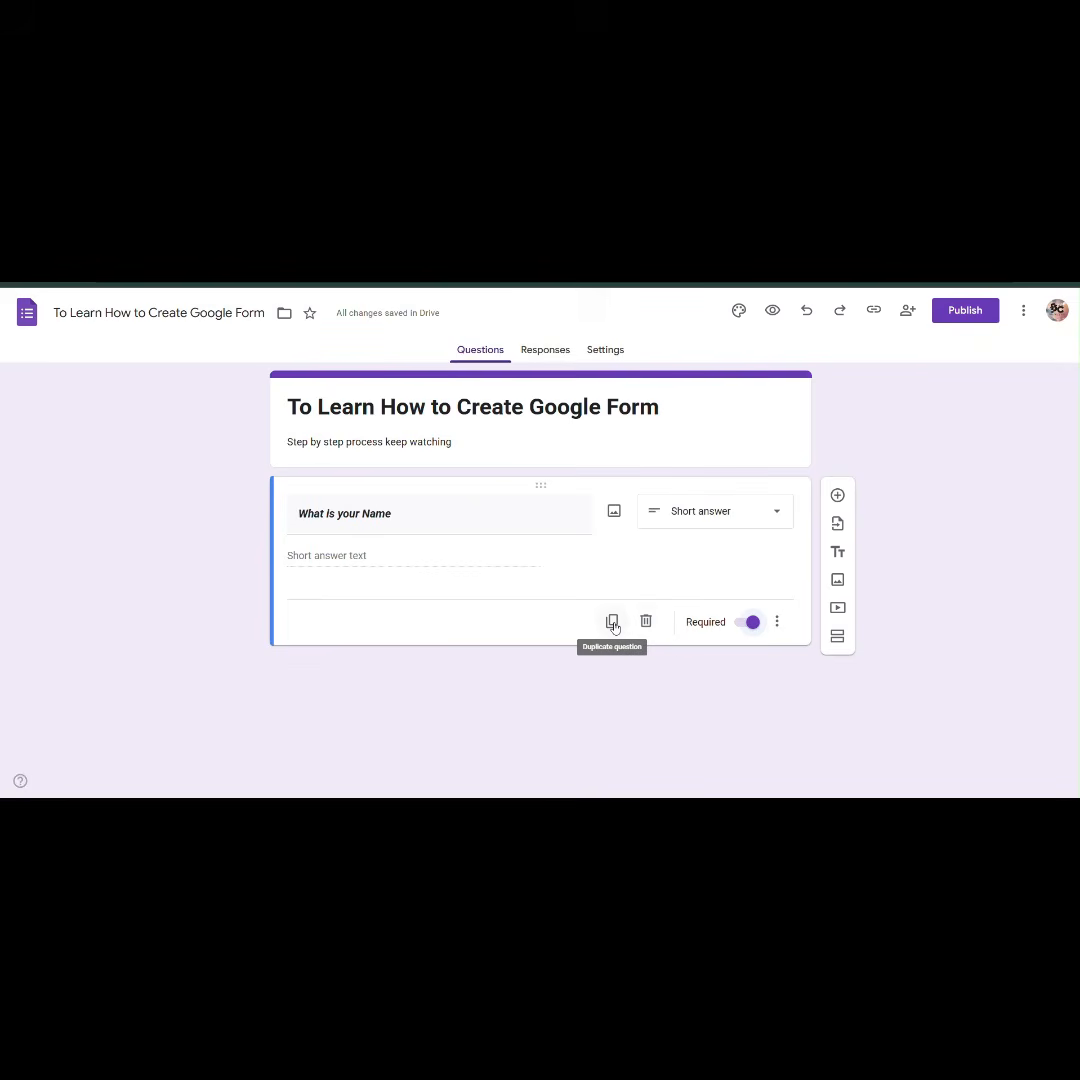
{"action": "left_click", "coordinate": [613, 623]}
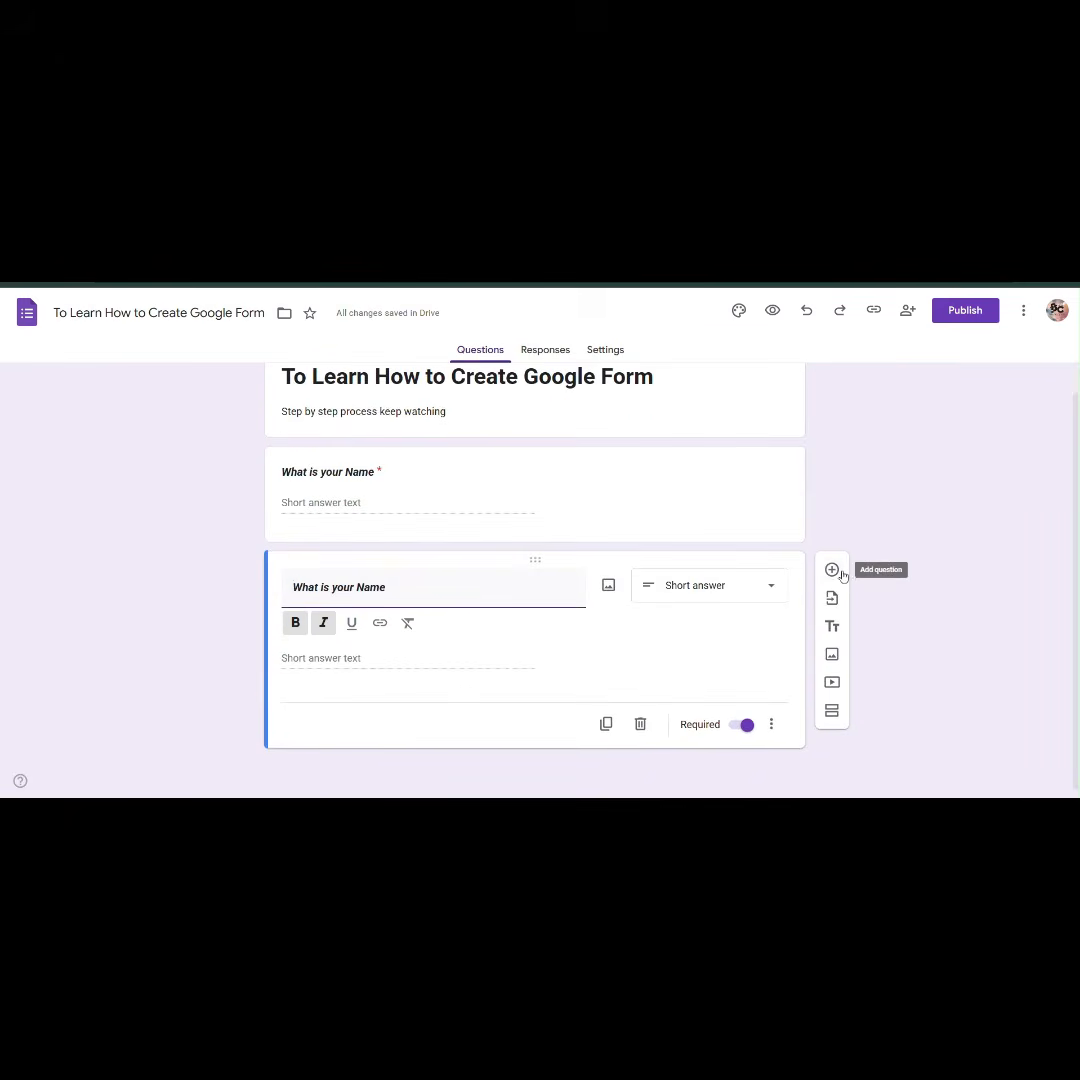
- Add a new blank question below the duplicated "What is your Name" question
{"action": "left_click", "coordinate": [842, 572]}
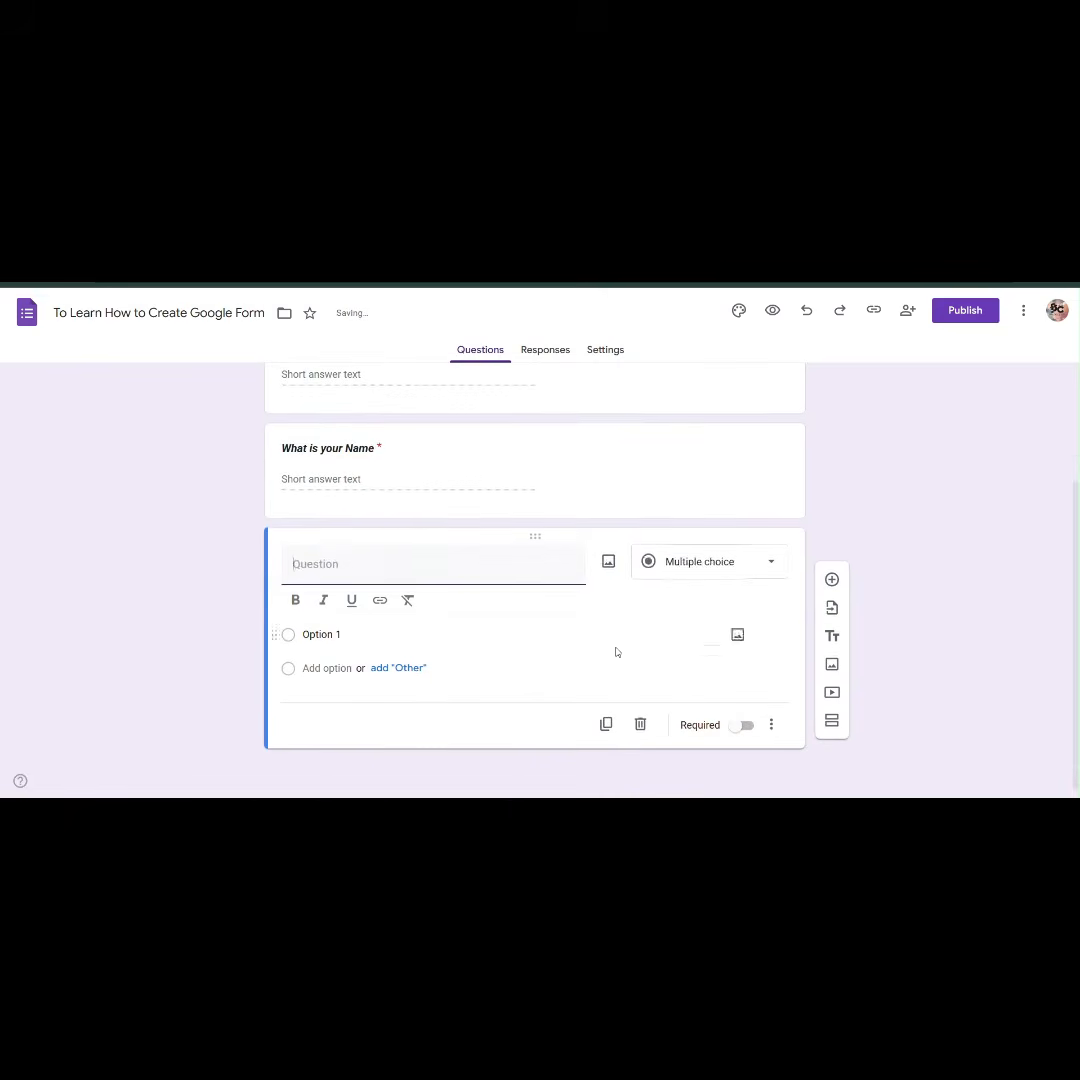
{"action": "scroll", "coordinate": [414, 500], "scroll_direction": "up", "scroll_amount": 3}
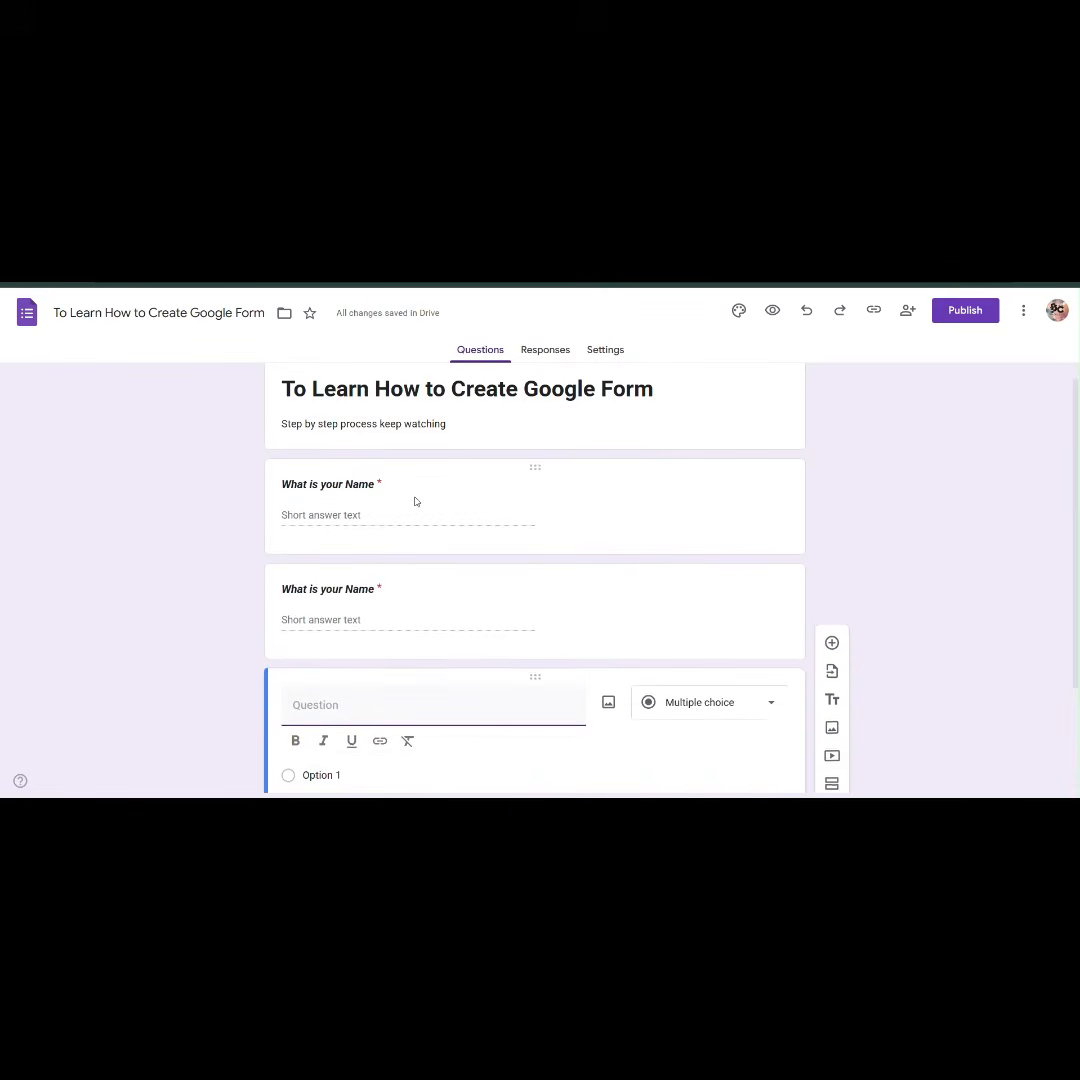
- Replace the duplicated question's text with "what is your DOB" and set its type to Date
{"action": "left_click", "coordinate": [457, 596]}
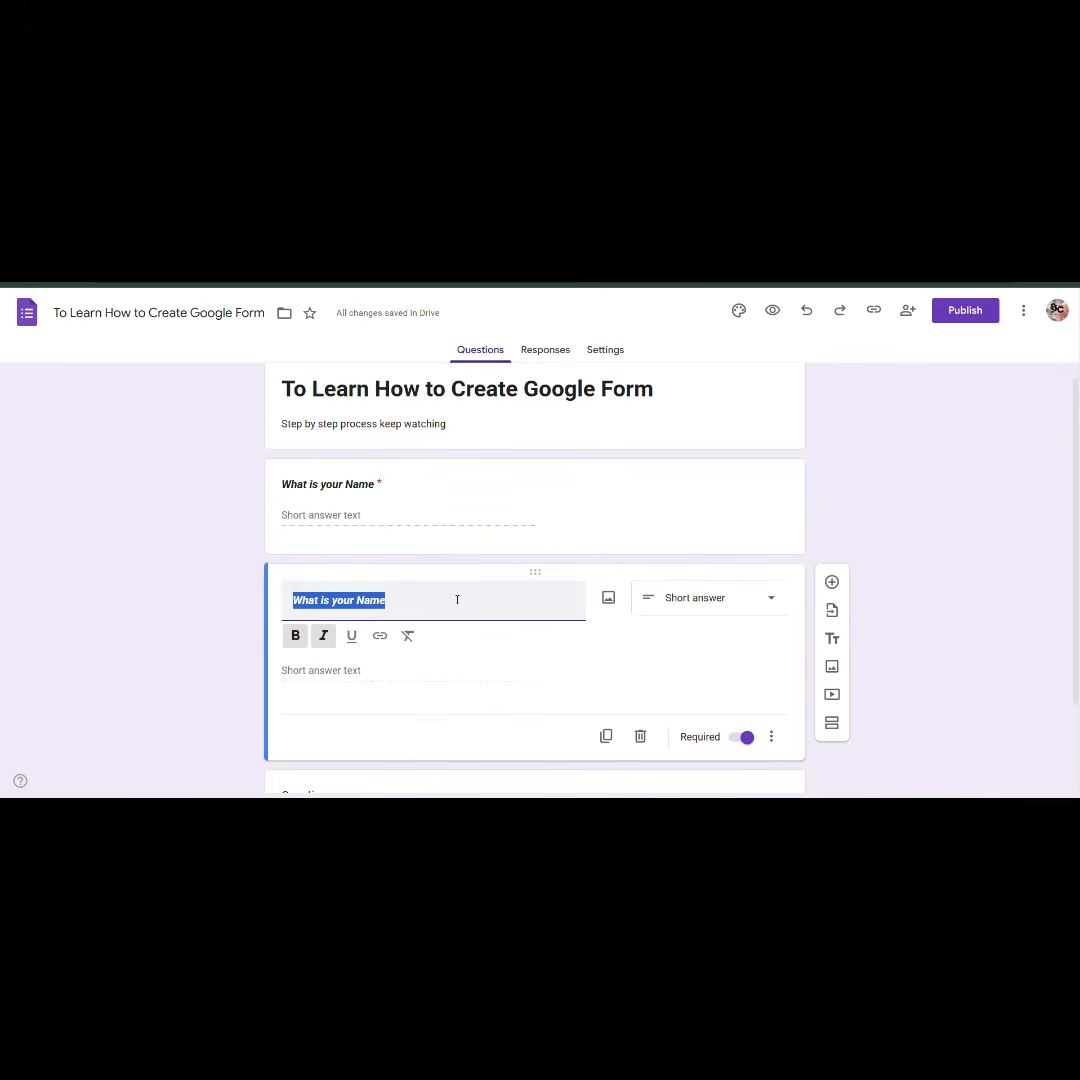
{"action": "type", "text": "A"}
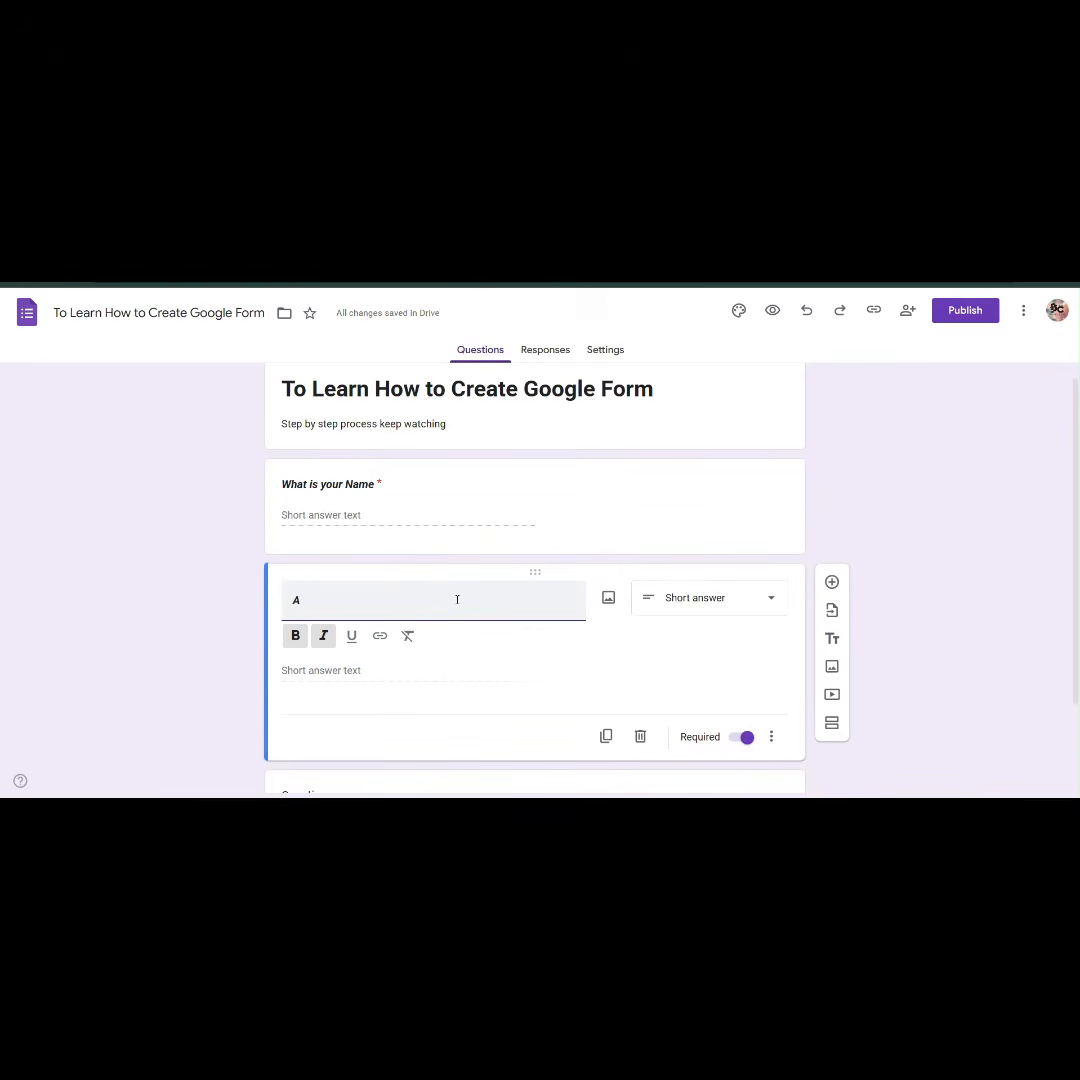
{"action": "type", "text": "whe"}
{"action": "key", "text": "BackSpace"}
{"action": "key", "text": "BackSpace"}
{"action": "key", "text": "BackSpace"}
{"action": "key", "text": "BackSpace"}
{"action": "type", "text": "what is your DOB"}
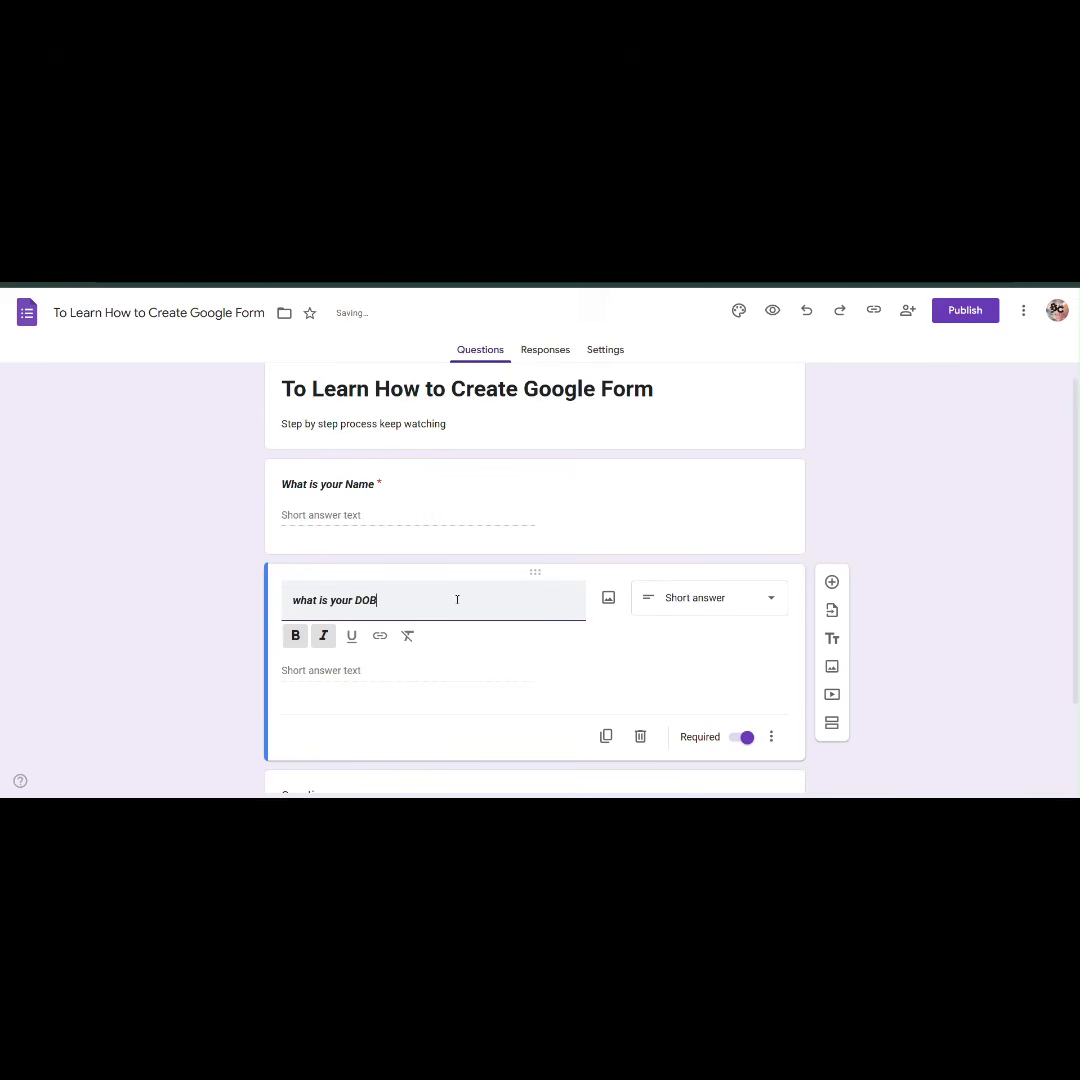
{"action": "left_click", "coordinate": [437, 672]}
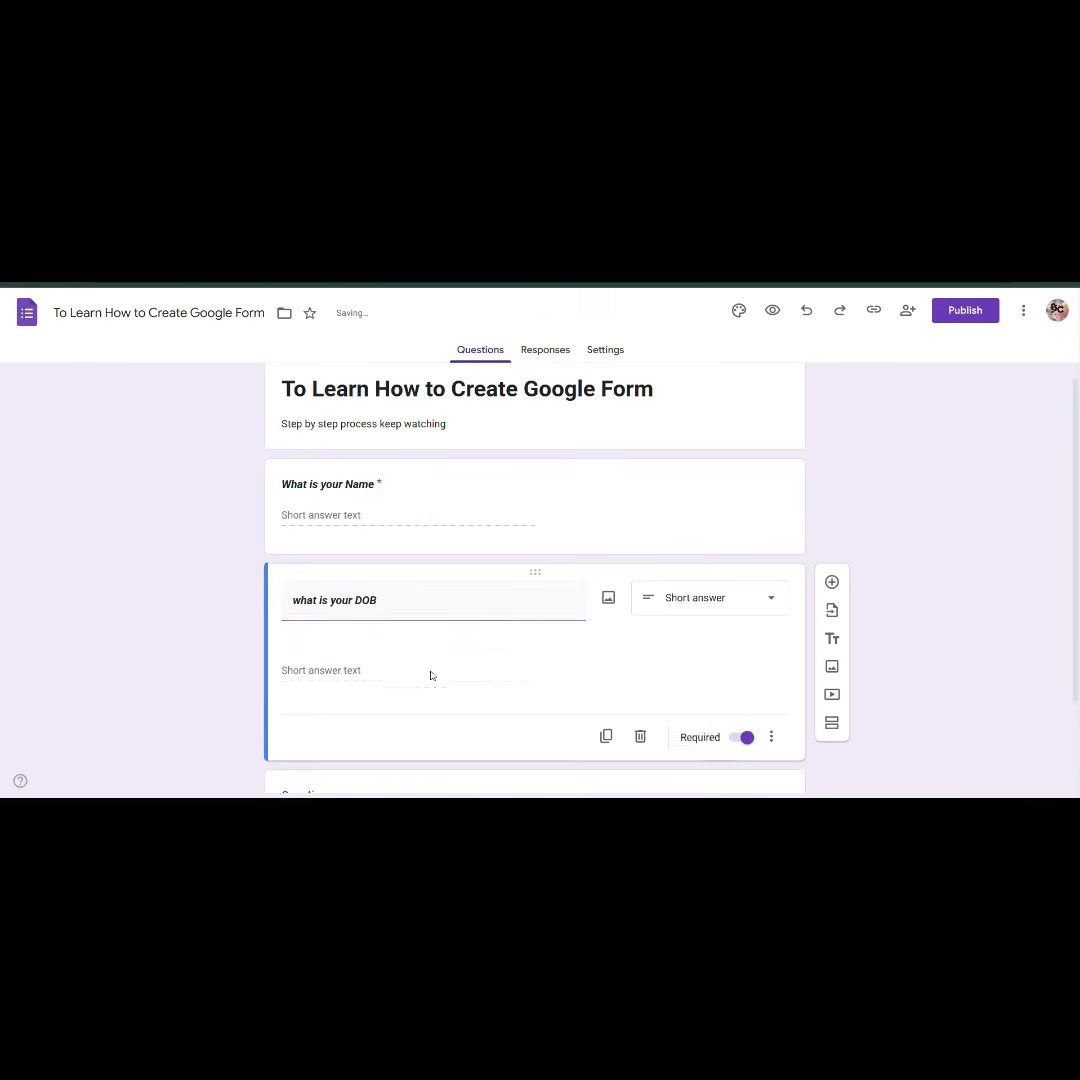
{"action": "left_click", "coordinate": [697, 597]}
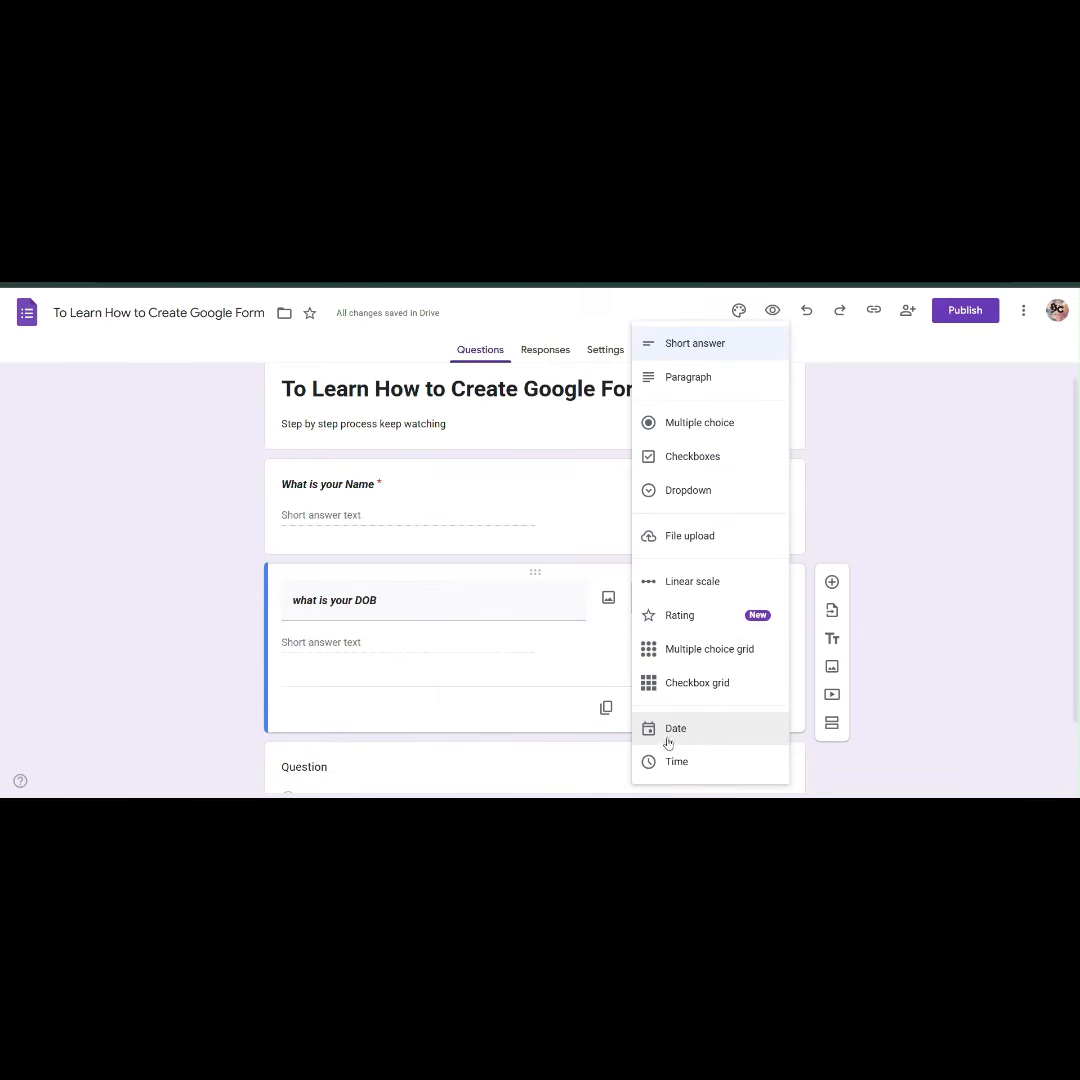
{"action": "left_click", "coordinate": [710, 733]}
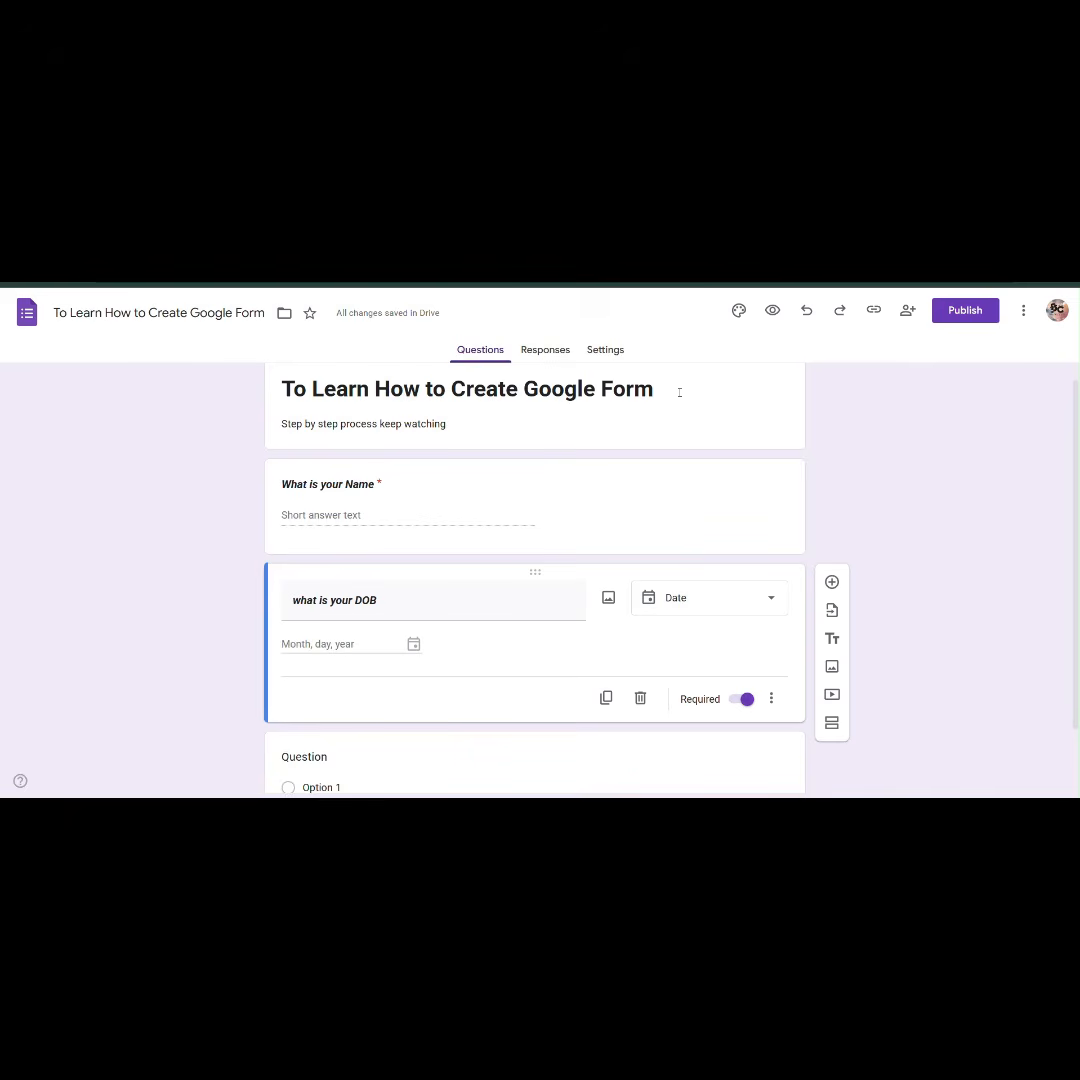
- Preview the form, try the name field and the DOB date picker without answering, and return to the editor
{"action": "left_click", "coordinate": [768, 313]}
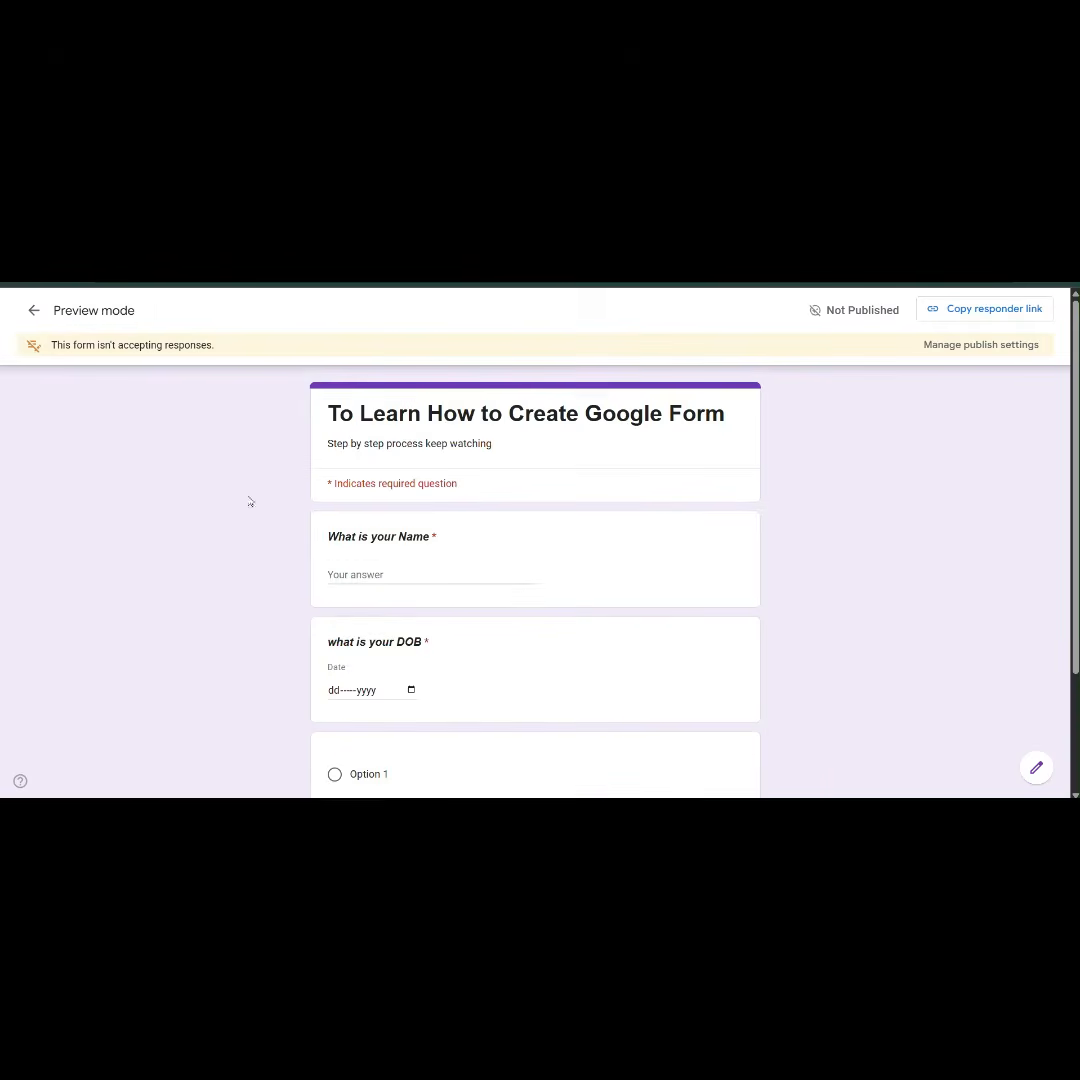
{"action": "scroll", "coordinate": [328, 518], "scroll_direction": "down", "scroll_amount": 3}
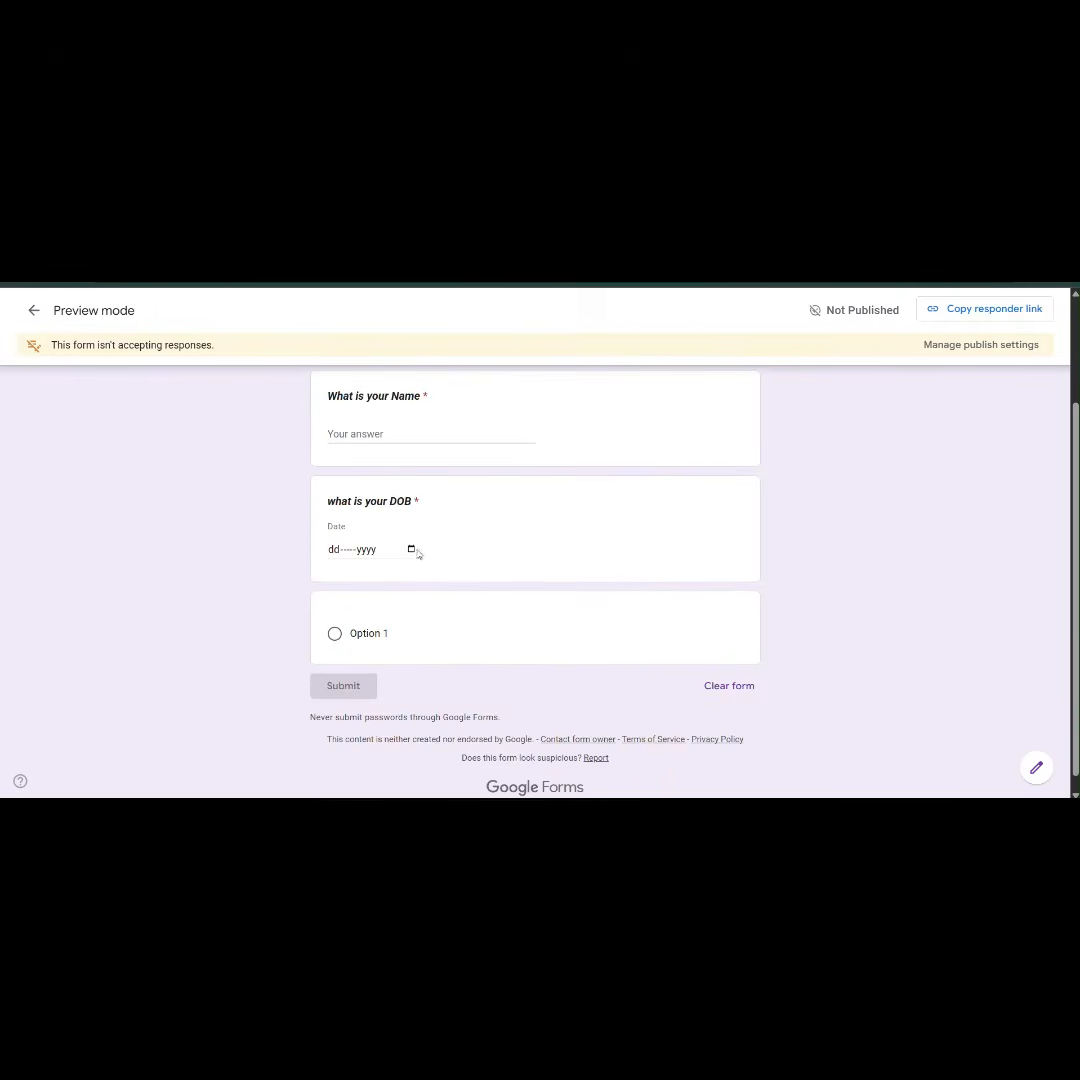
{"action": "left_click", "coordinate": [360, 435]}
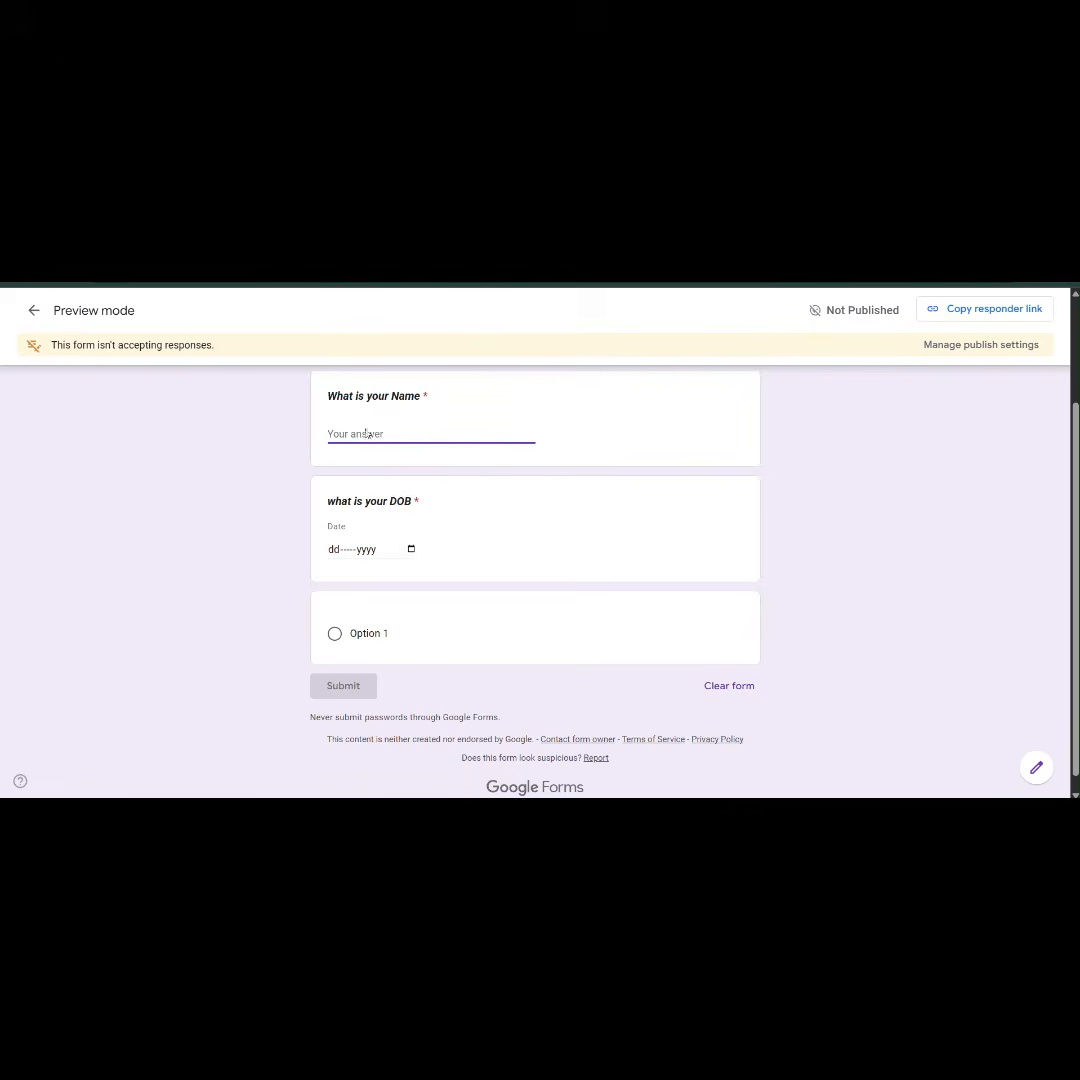
{"action": "left_click", "coordinate": [413, 552]}
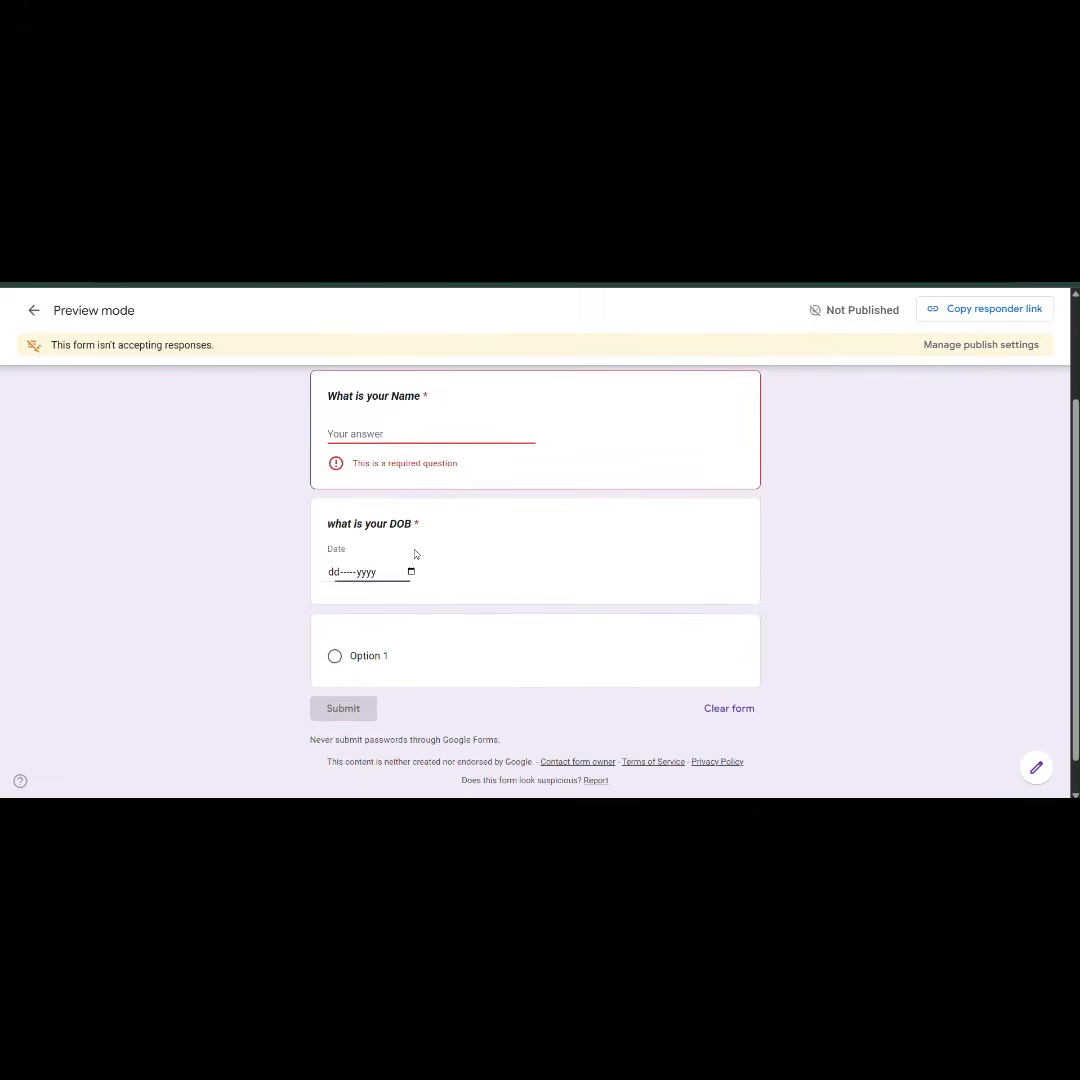
{"action": "left_click", "coordinate": [411, 571]}
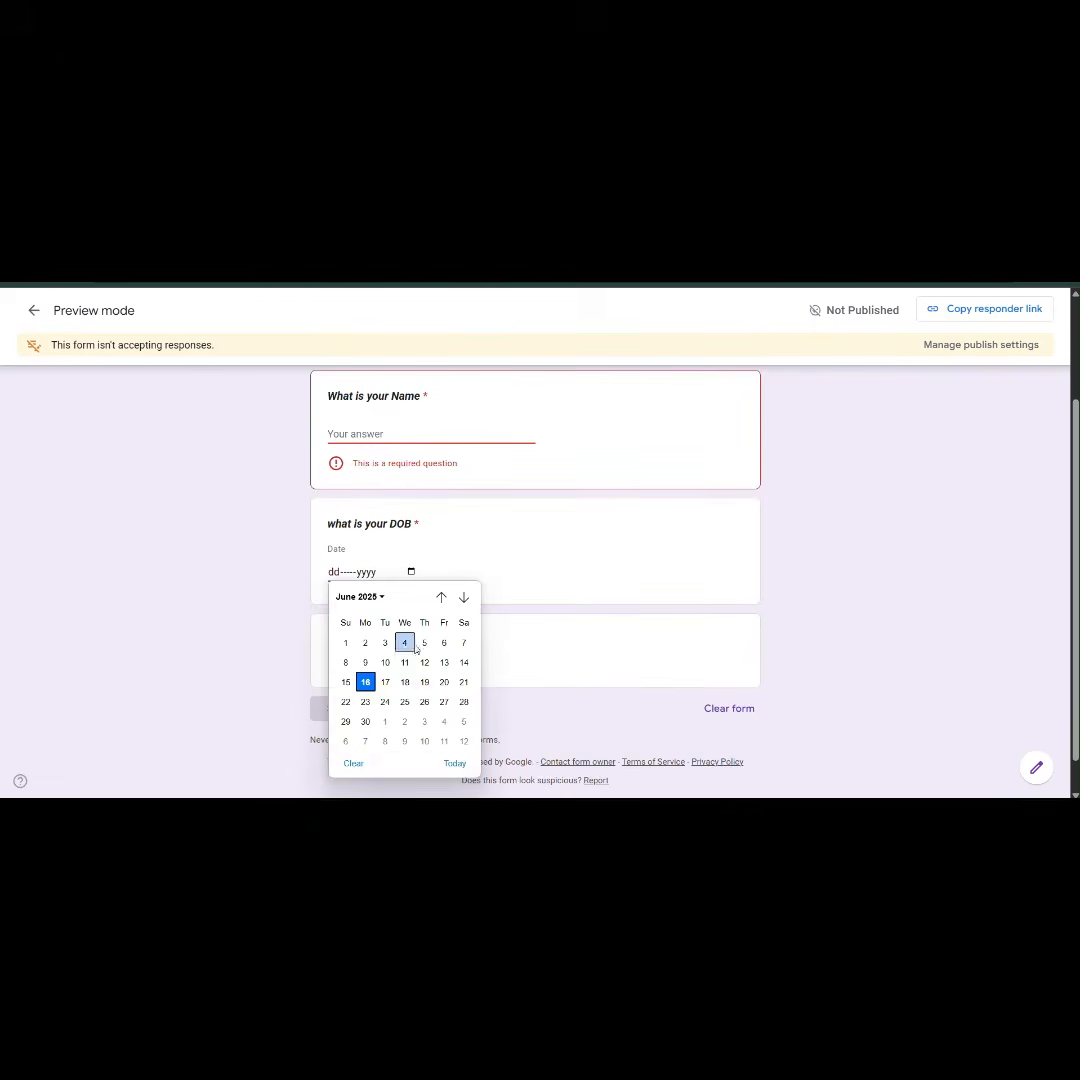
{"action": "left_click", "coordinate": [372, 598]}
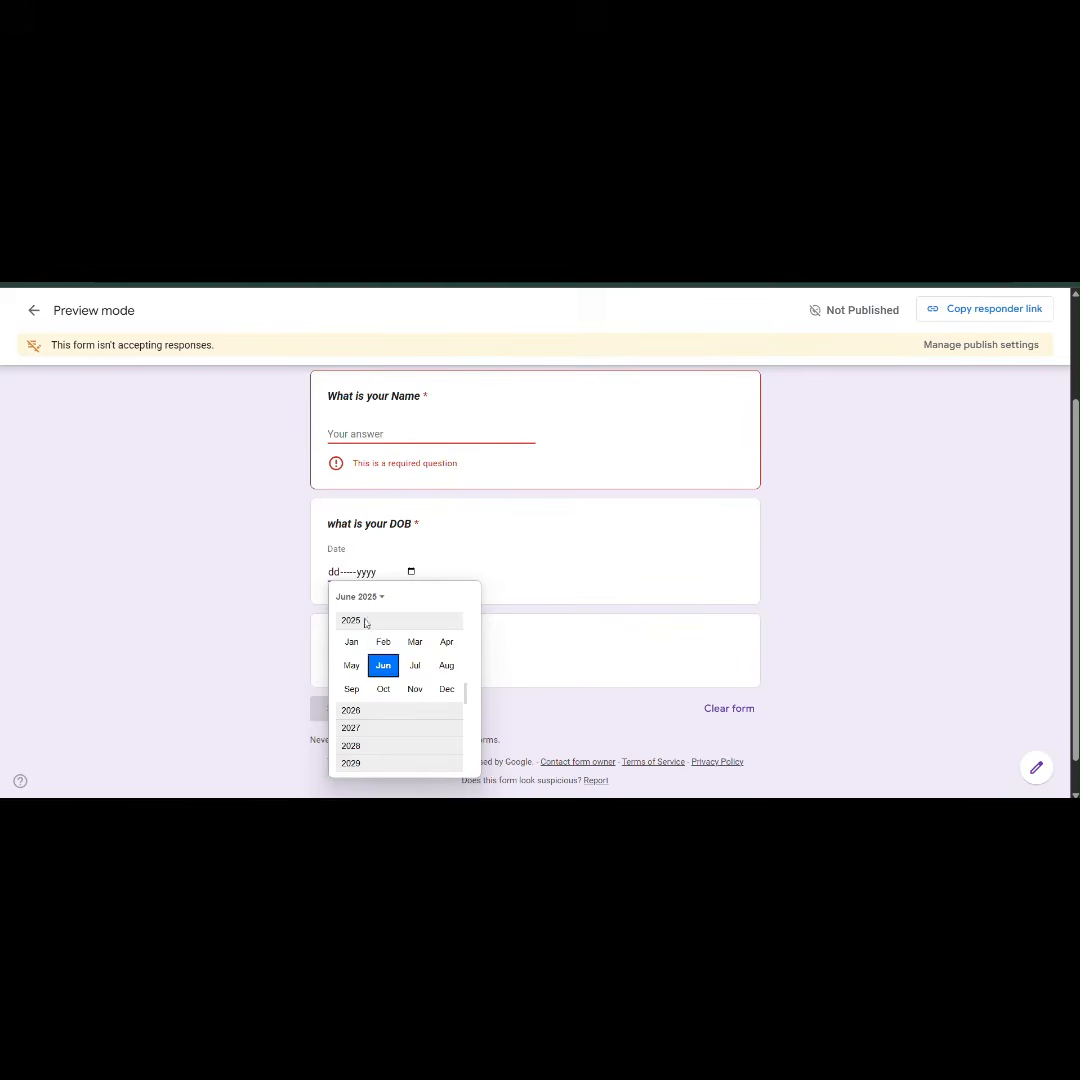
{"action": "scroll", "coordinate": [360, 650], "scroll_direction": "up", "scroll_amount": 1}
{"action": "left_click", "coordinate": [528, 558]}
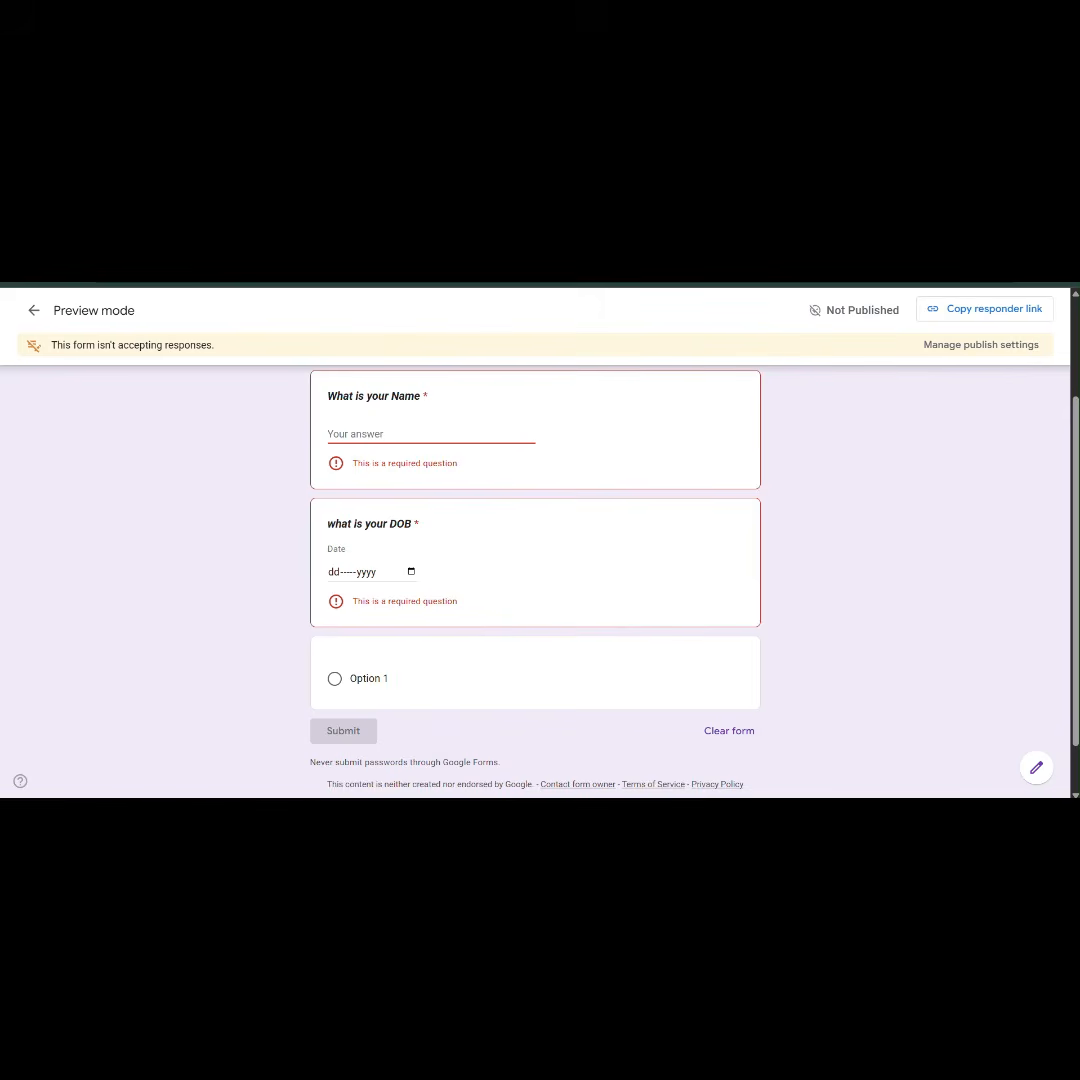
{"action": "key", "text": "ctrl+w"}
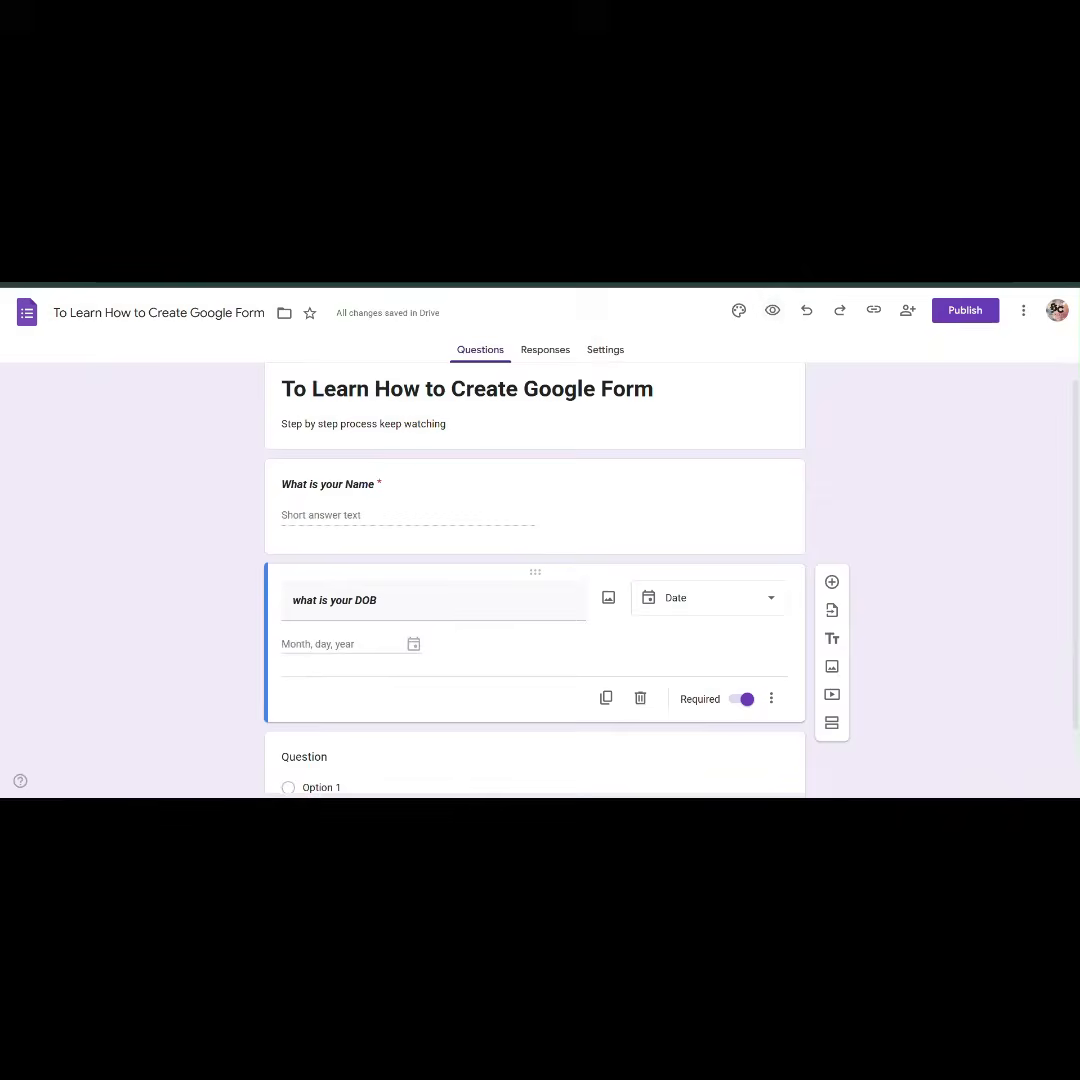
- Enter "What is your favourite food" as the blank question's text and set its type to Checkboxes
{"action": "scroll", "coordinate": [417, 673], "scroll_direction": "down", "scroll_amount": 1}
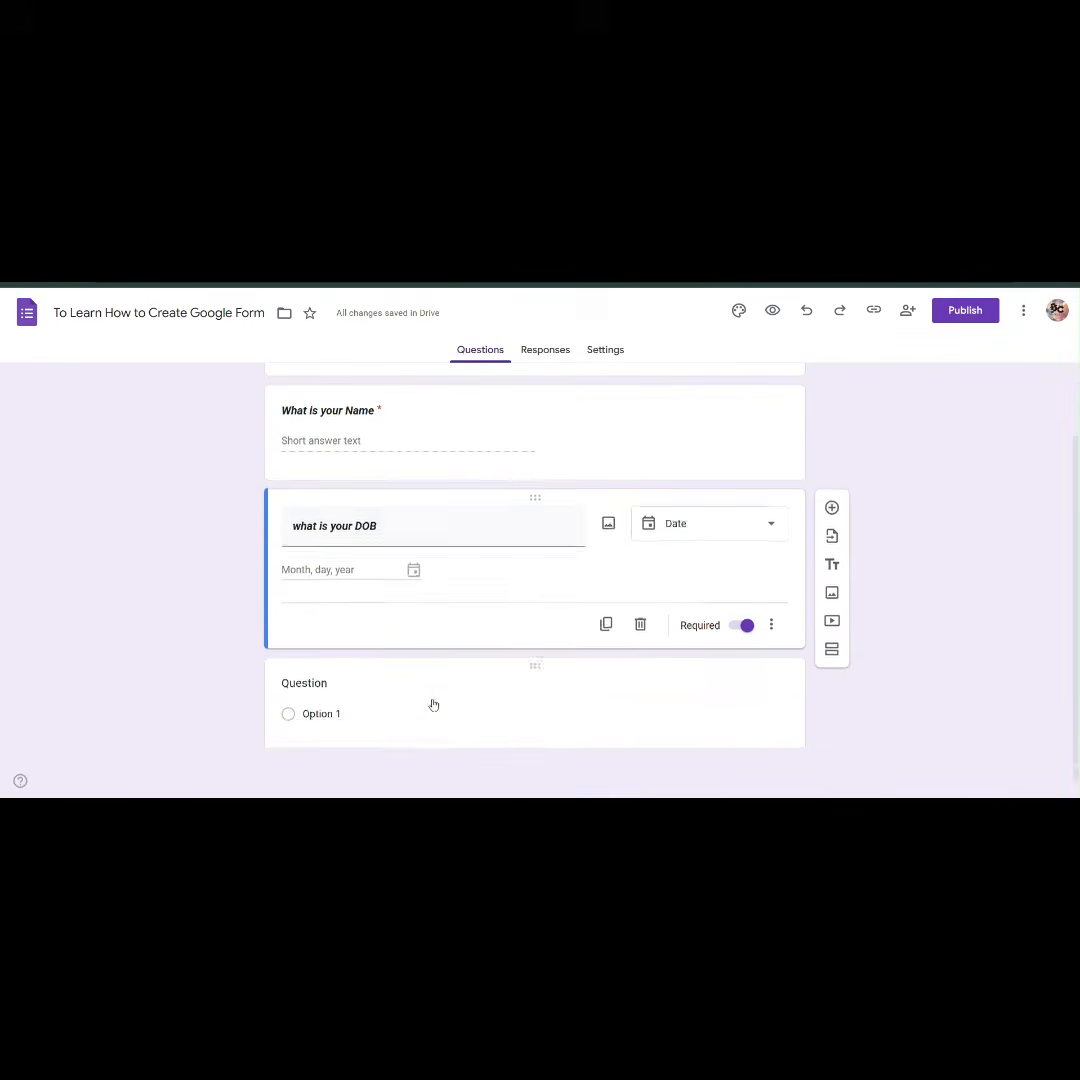
{"action": "left_click", "coordinate": [433, 706]}
{"action": "left_click", "coordinate": [391, 622]}
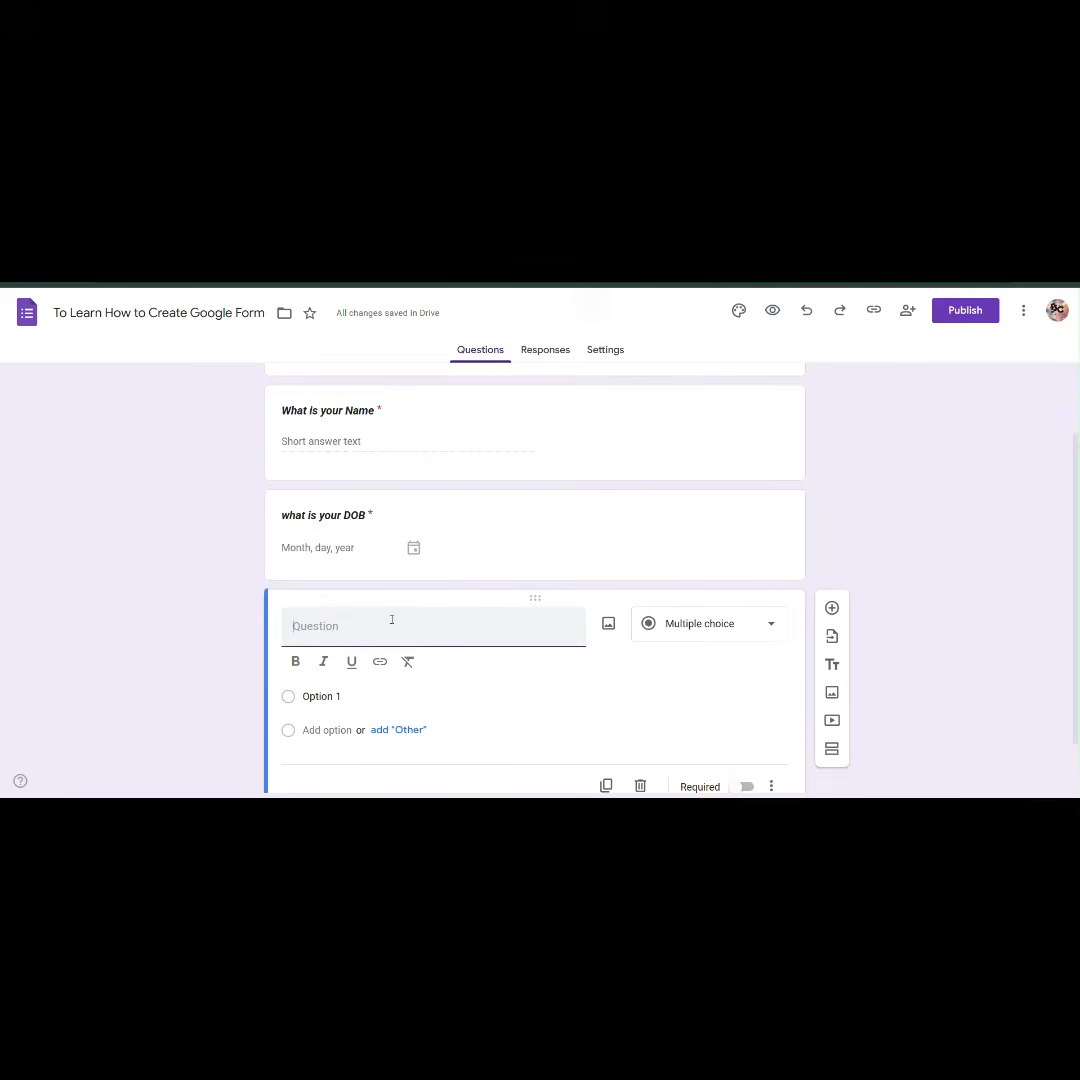
{"action": "type", "text": "What is your favourite od"}
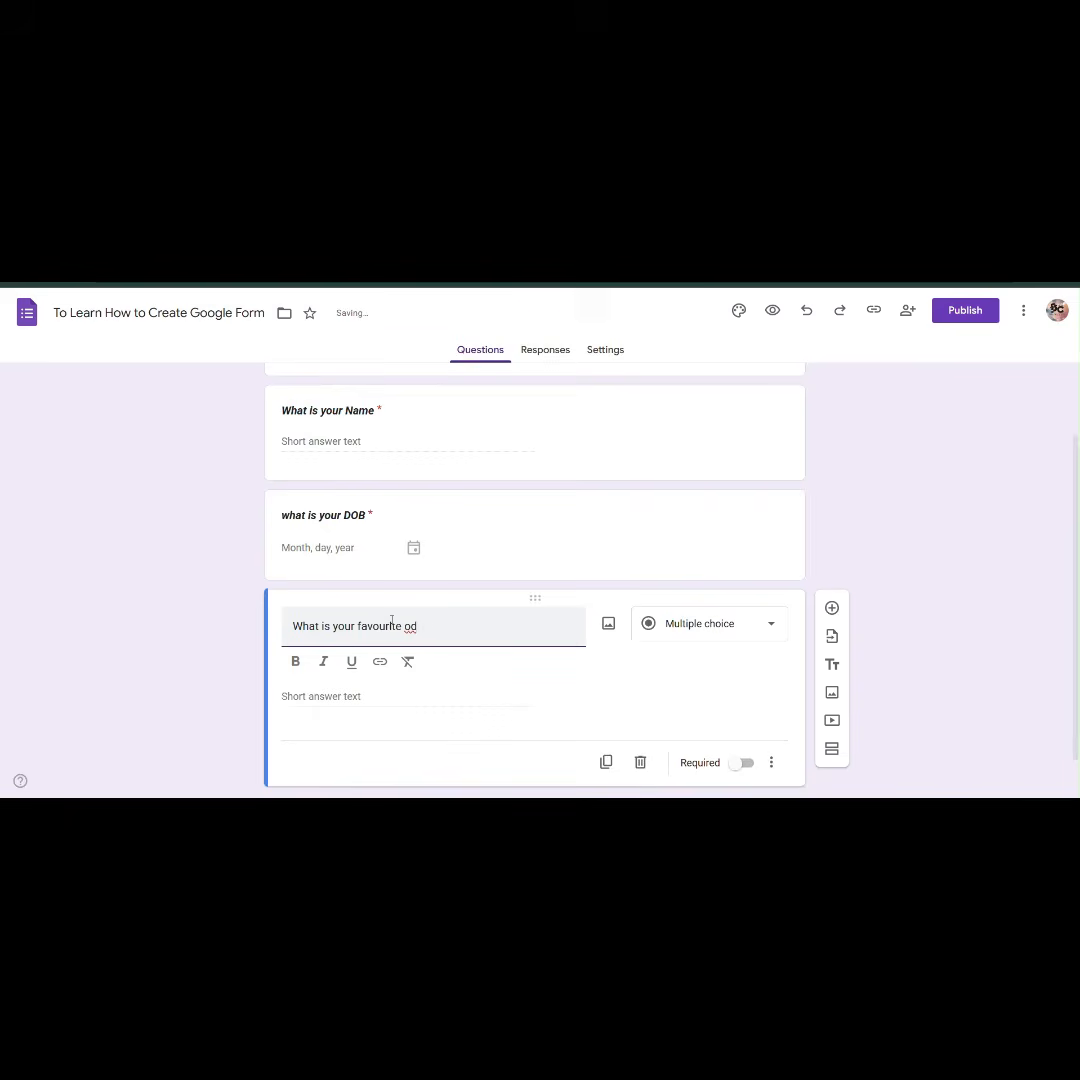
{"action": "key", "text": "BackSpace"}
{"action": "key", "text": "BackSpace"}
{"action": "key", "text": "BackSpace"}
{"action": "type", "text": "od"}
{"action": "key", "text": "BackSpace"}
{"action": "key", "text": "BackSpace"}
{"action": "key", "text": "BackSpace"}
{"action": "type", "text": "food"}
{"action": "left_click", "coordinate": [728, 625]}
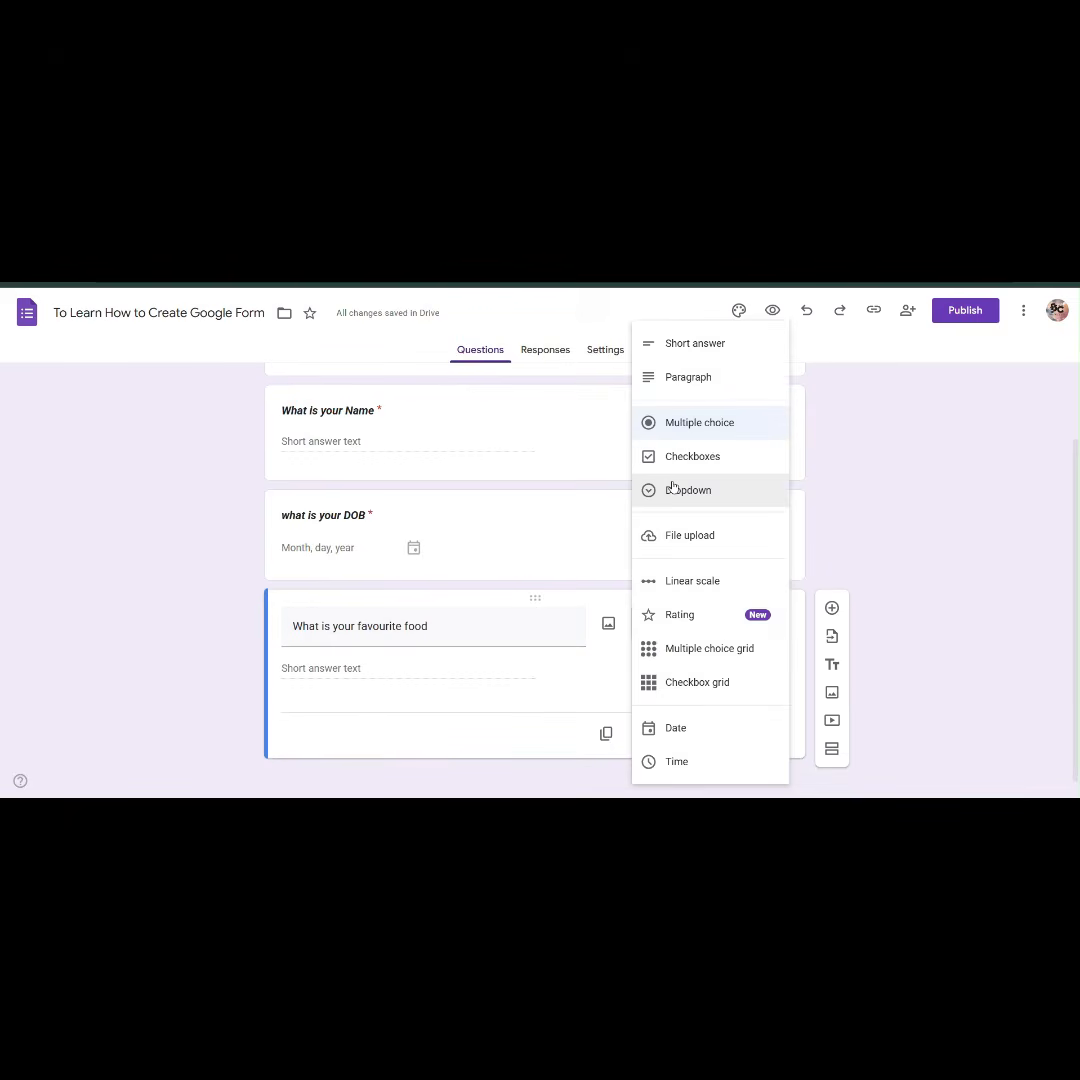
{"action": "left_click", "coordinate": [671, 457]}
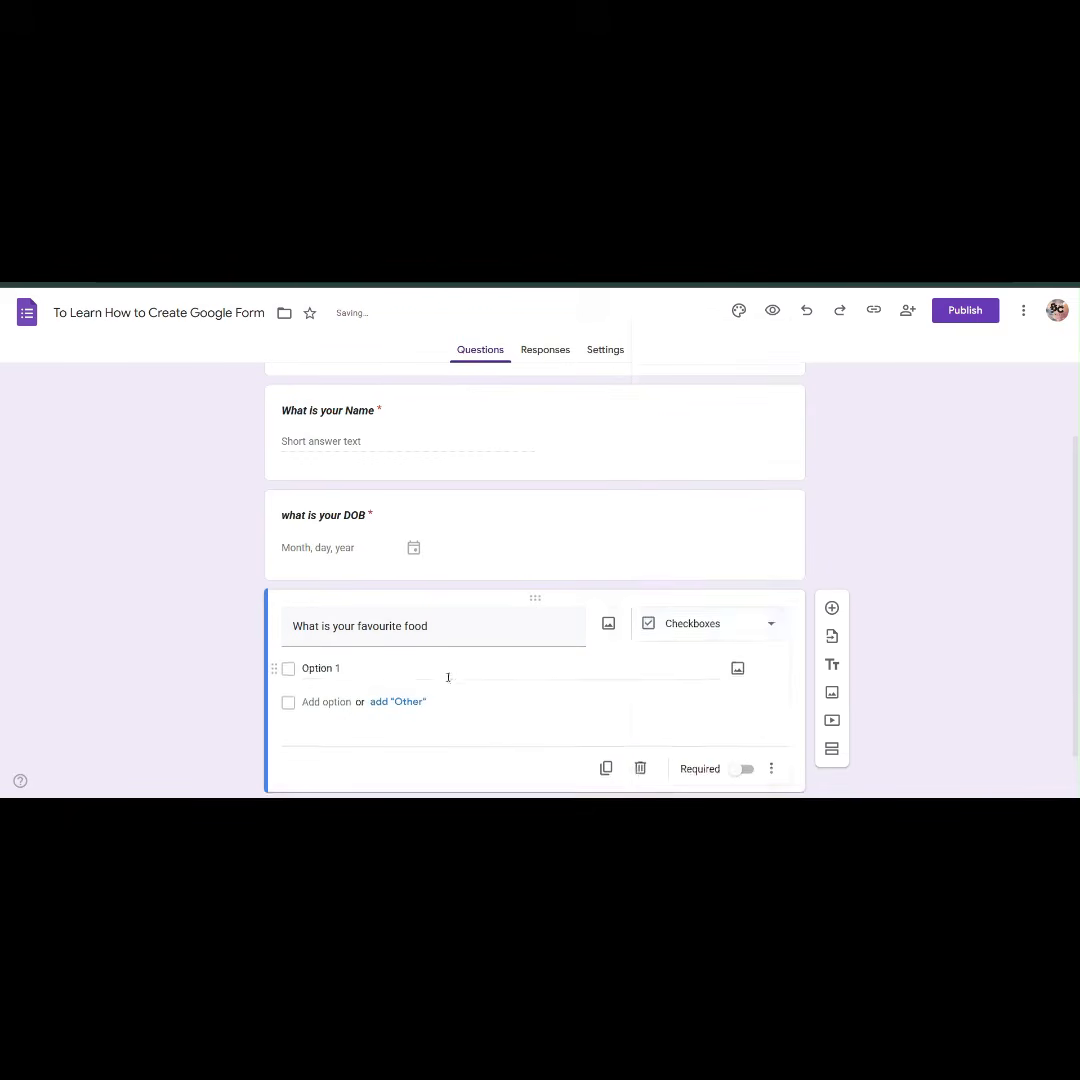
- Name the food question's first option "Briyani" and add a second option "Veg Meals"
{"action": "left_click", "coordinate": [390, 624]}
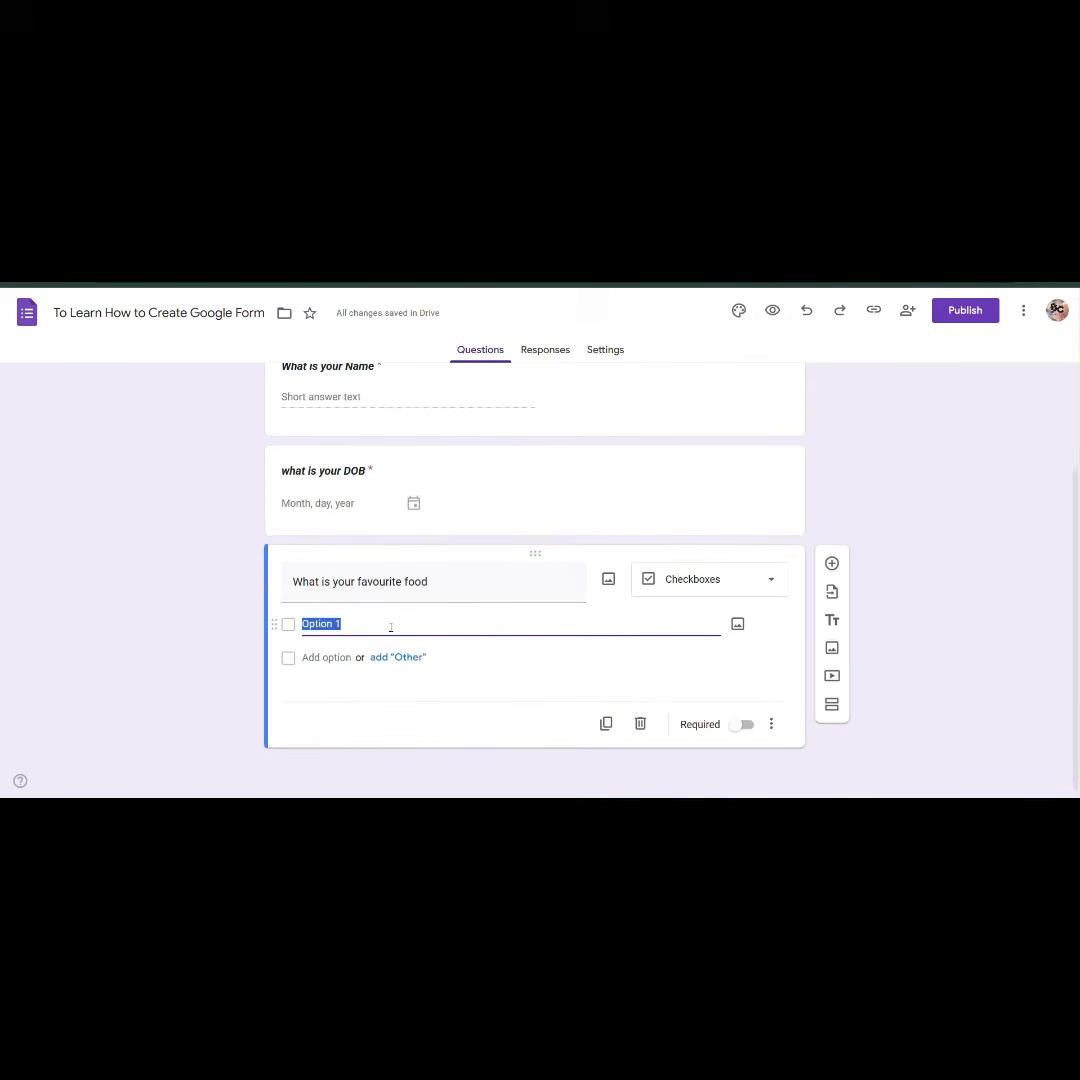
{"action": "type", "text": "Briyani"}
{"action": "left_click", "coordinate": [340, 657]}
{"action": "type", "text": "Veg"}
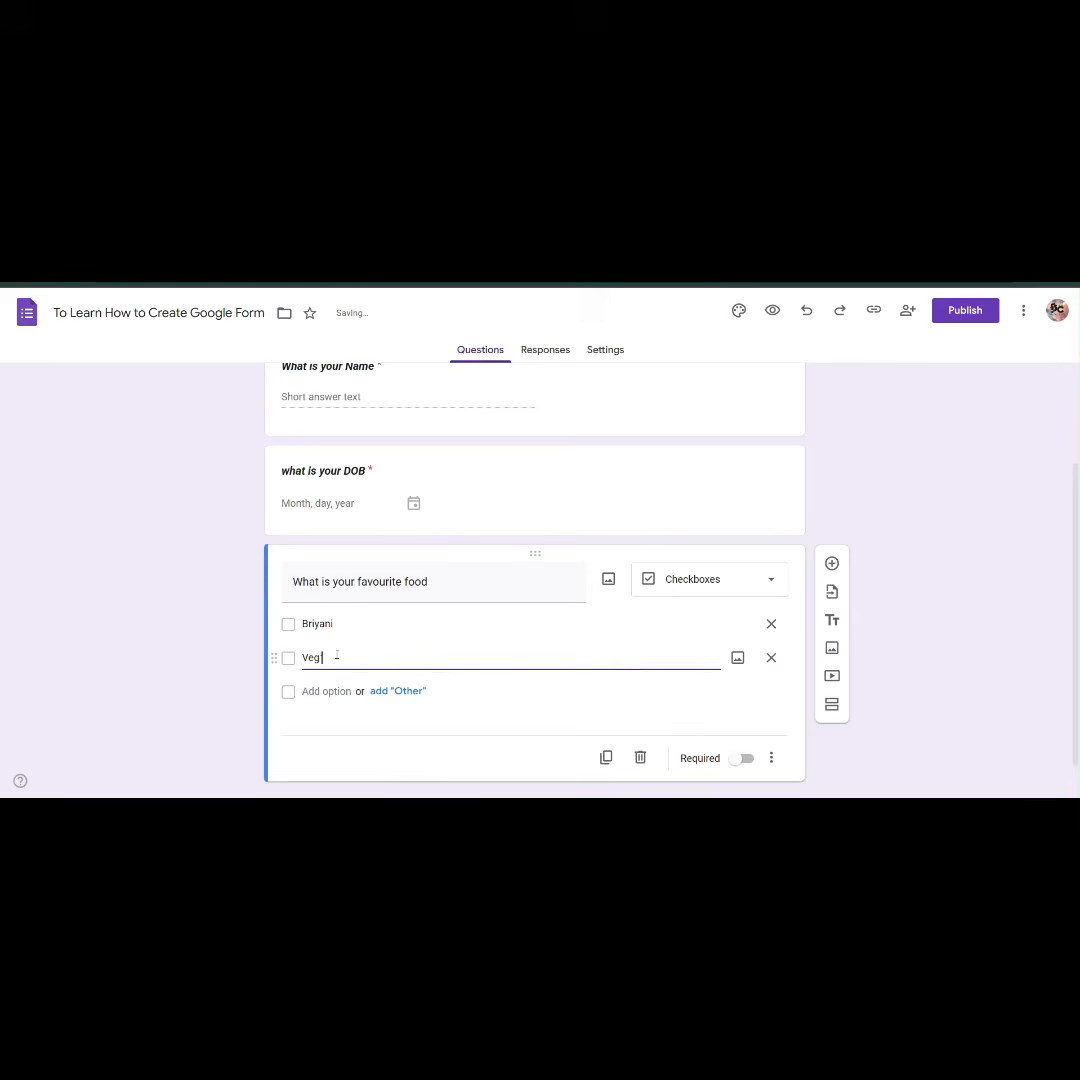
{"action": "type", "text": " Meals"}
- Add a third option, "Organic Foods", to the favourite food question
{"action": "left_click", "coordinate": [327, 694]}
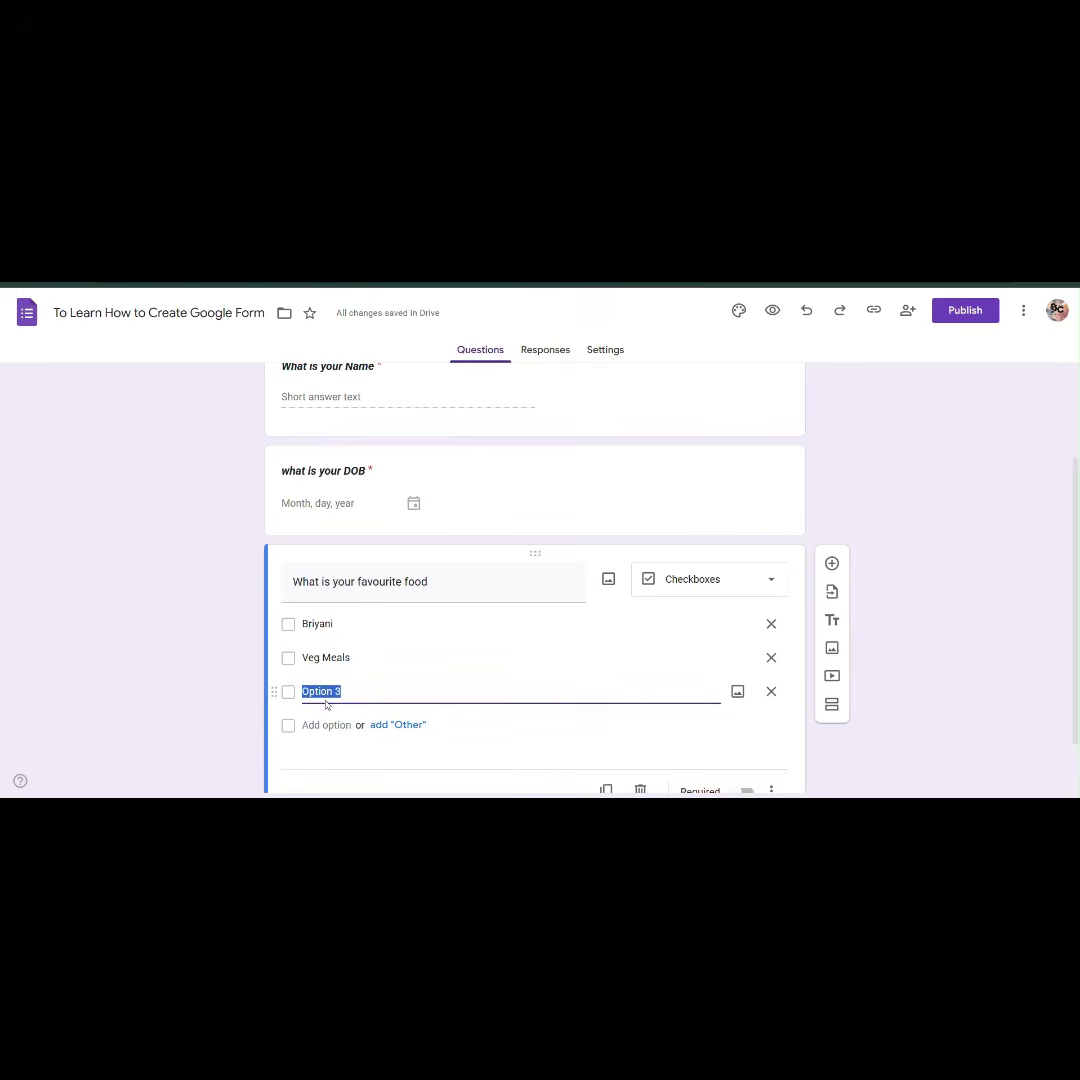
{"action": "type", "text": "Oraganic"}
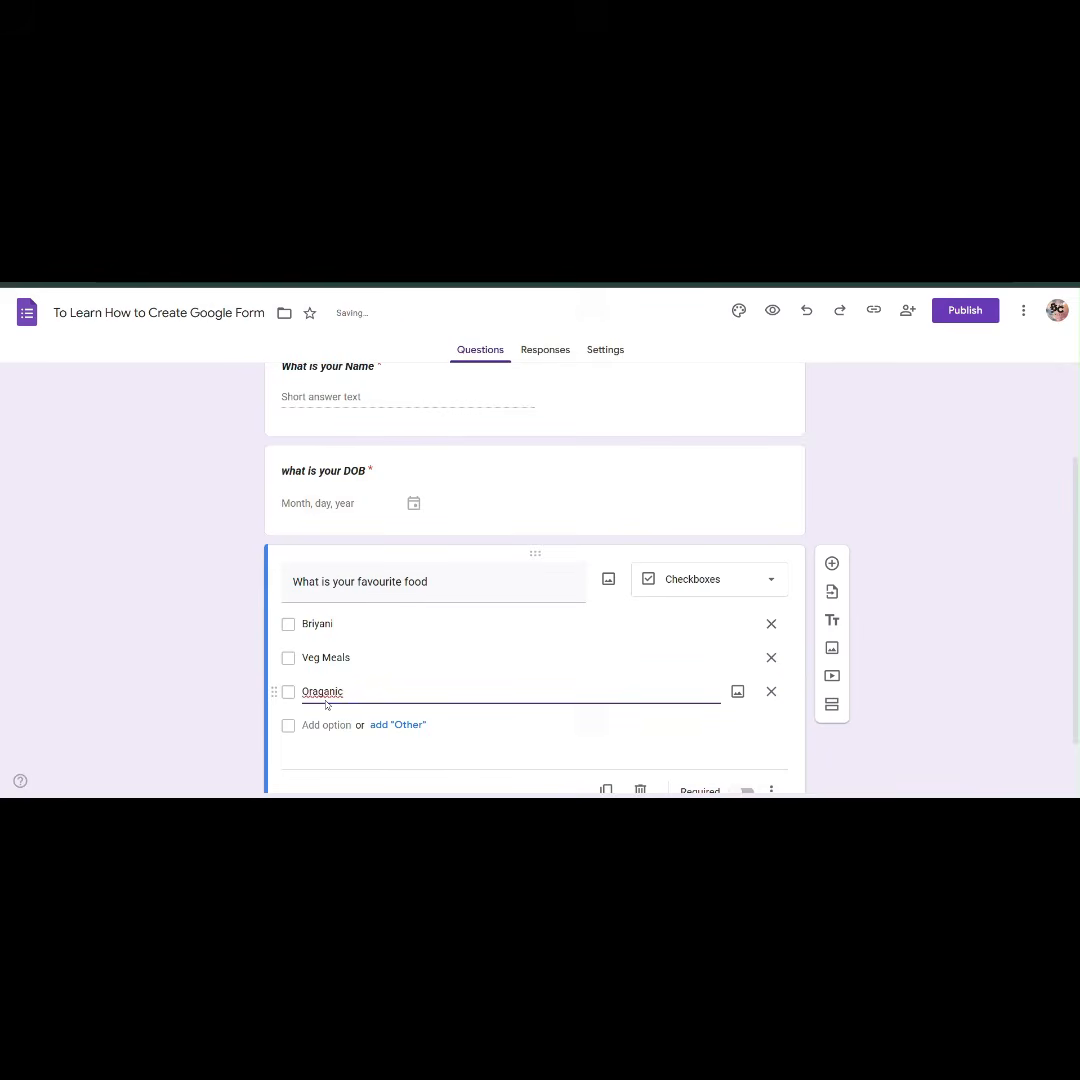
{"action": "key", "text": "BackSpace"}
{"action": "key", "text": "BackSpace"}
{"action": "key", "text": "BackSpace"}
{"action": "key", "text": "BackSpace"}
{"action": "key", "text": "BackSpace"}
{"action": "key", "text": "BackSpace"}
{"action": "key", "text": "BackSpace"}
{"action": "type", "text": "ganic Foods"}
- Add the options "Chicken" and "Noodles" to the favourite food question and mark it as required
{"action": "left_click", "coordinate": [326, 725]}
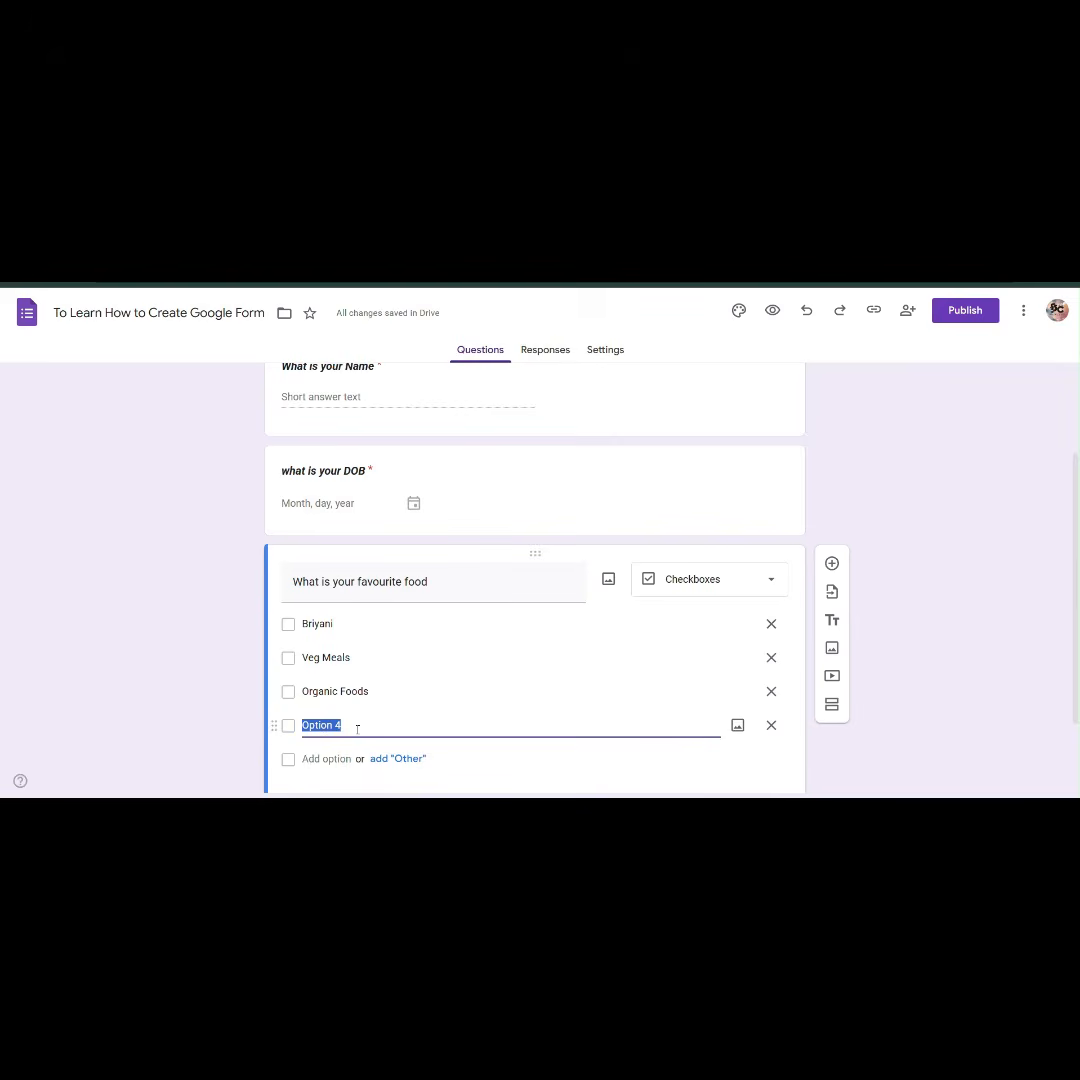
{"action": "scroll", "coordinate": [370, 750], "scroll_direction": "down", "scroll_amount": 1}
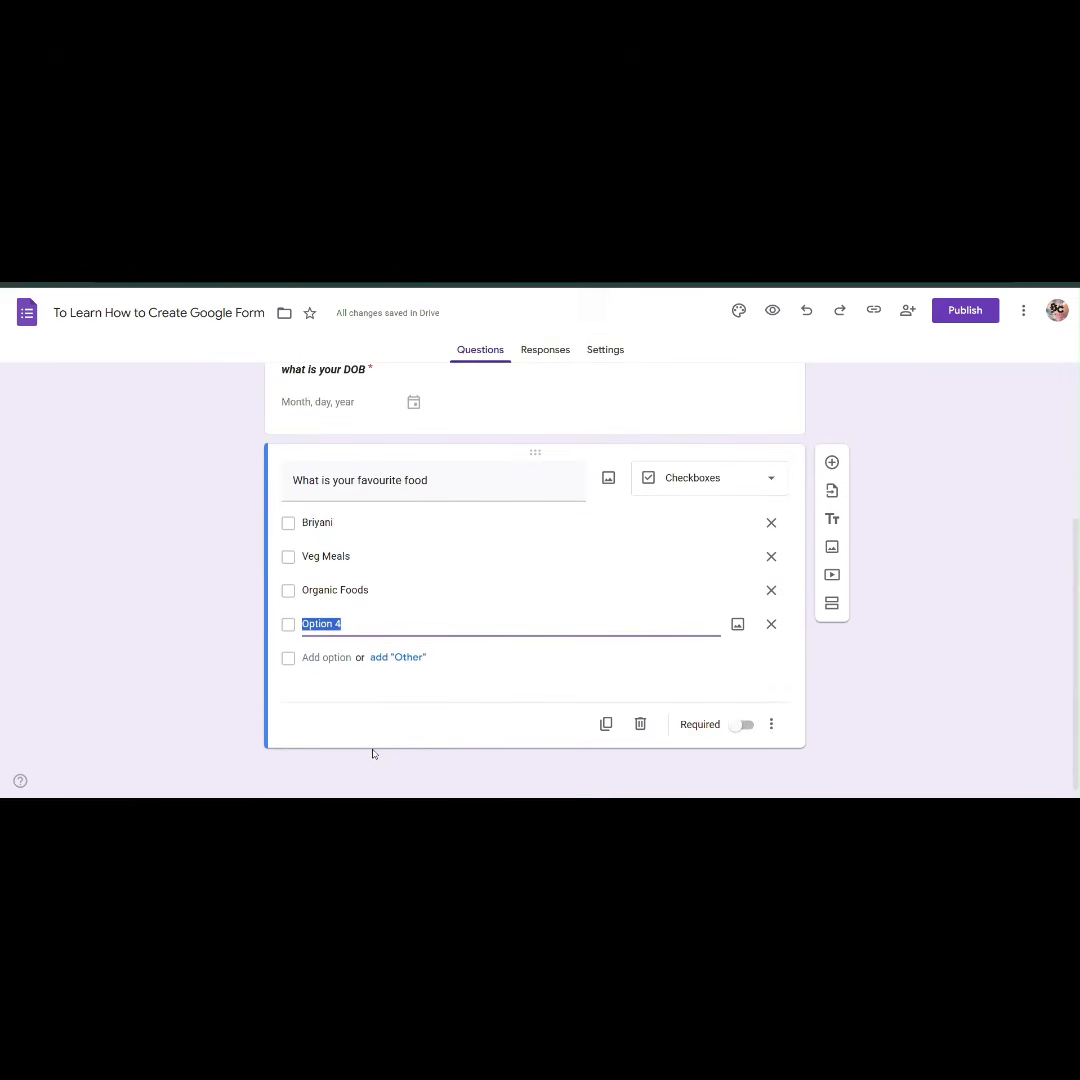
{"action": "type", "text": "Chicken"}
{"action": "left_click", "coordinate": [322, 660]}
{"action": "type", "text": "Gr"}
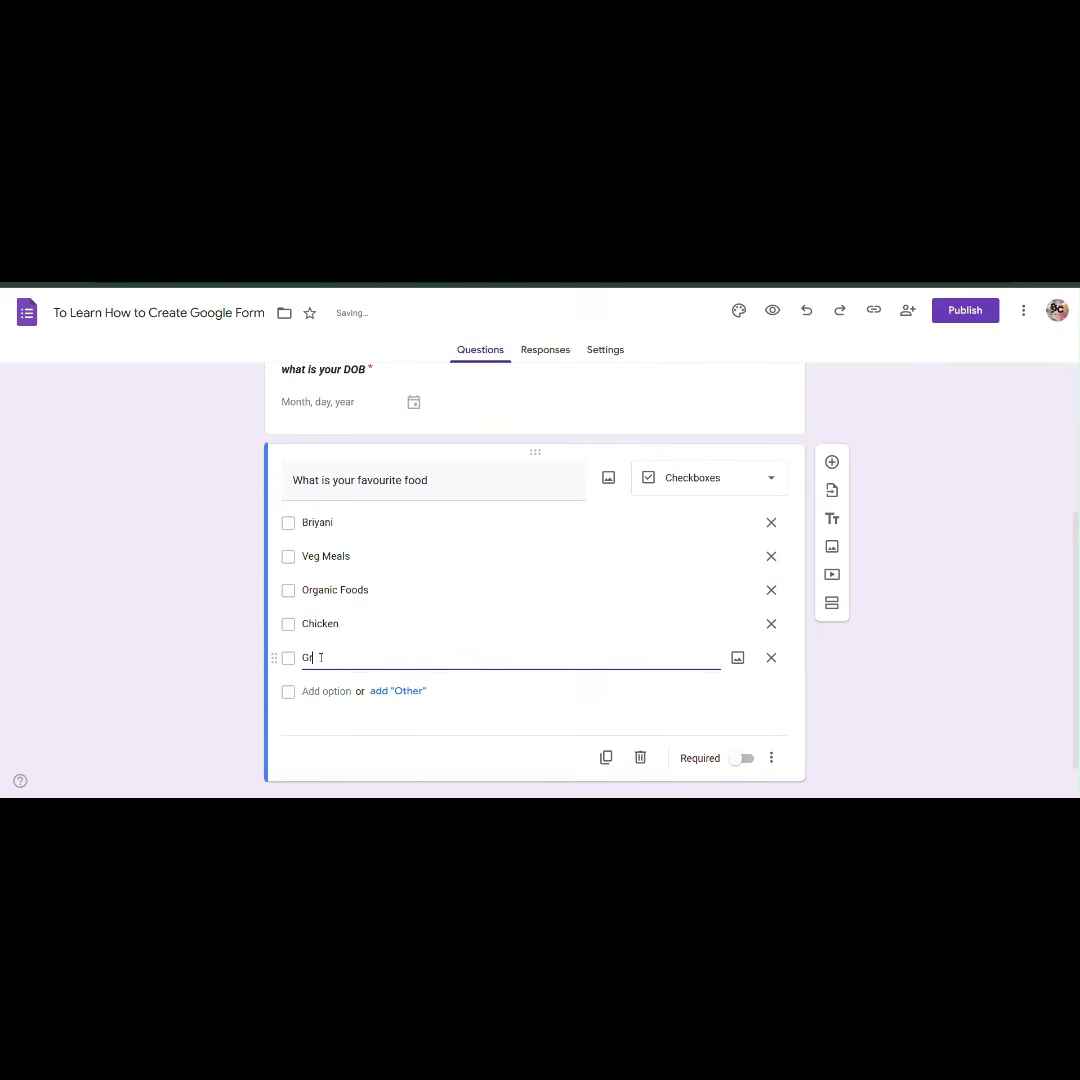
{"action": "type", "text": "Noodles"}
{"action": "left_click", "coordinate": [744, 759]}
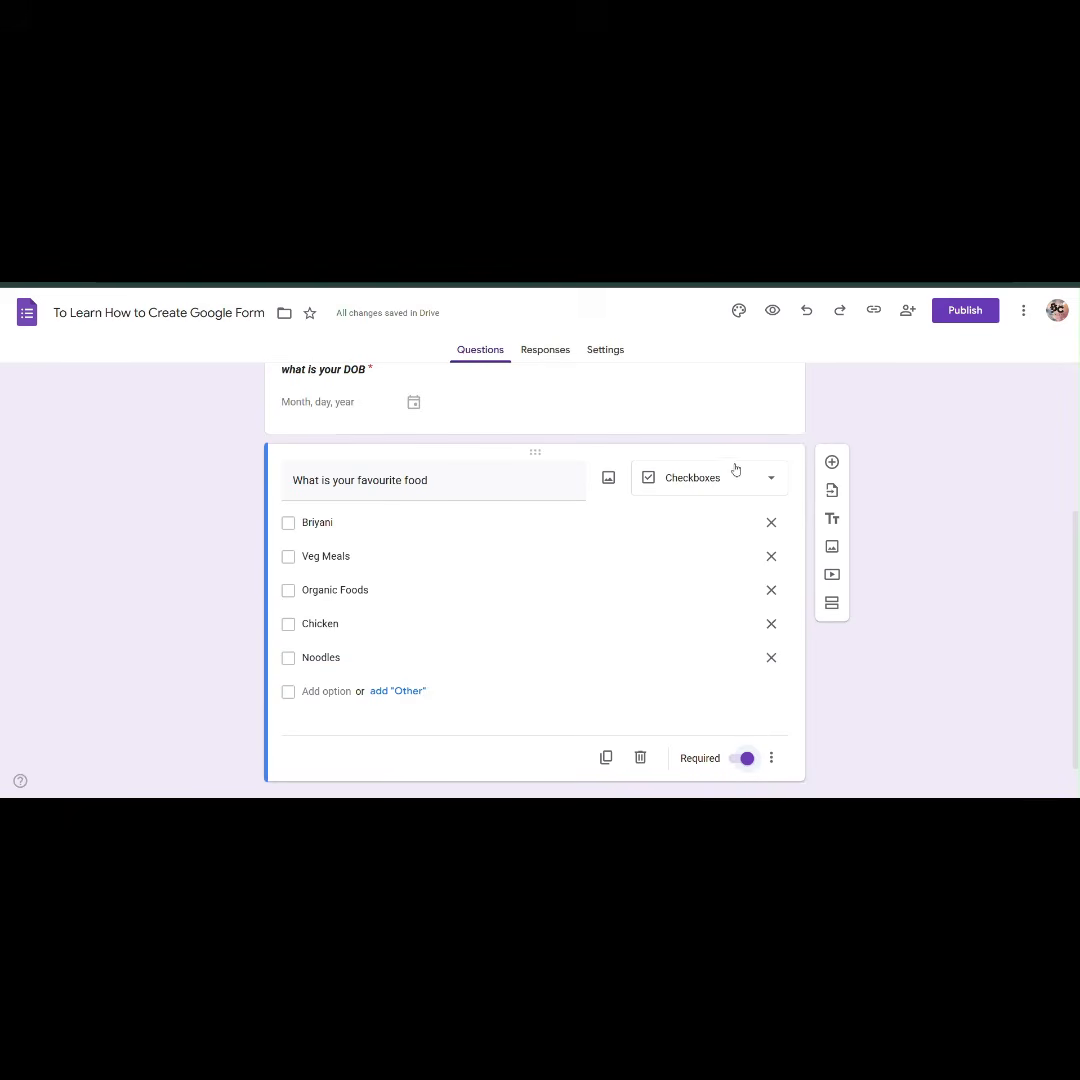
- Preview the form, try selecting several favourite food checkboxes, and return to the editor
{"action": "left_click", "coordinate": [774, 311]}
{"action": "scroll", "coordinate": [407, 364], "scroll_direction": "down", "scroll_amount": 5}
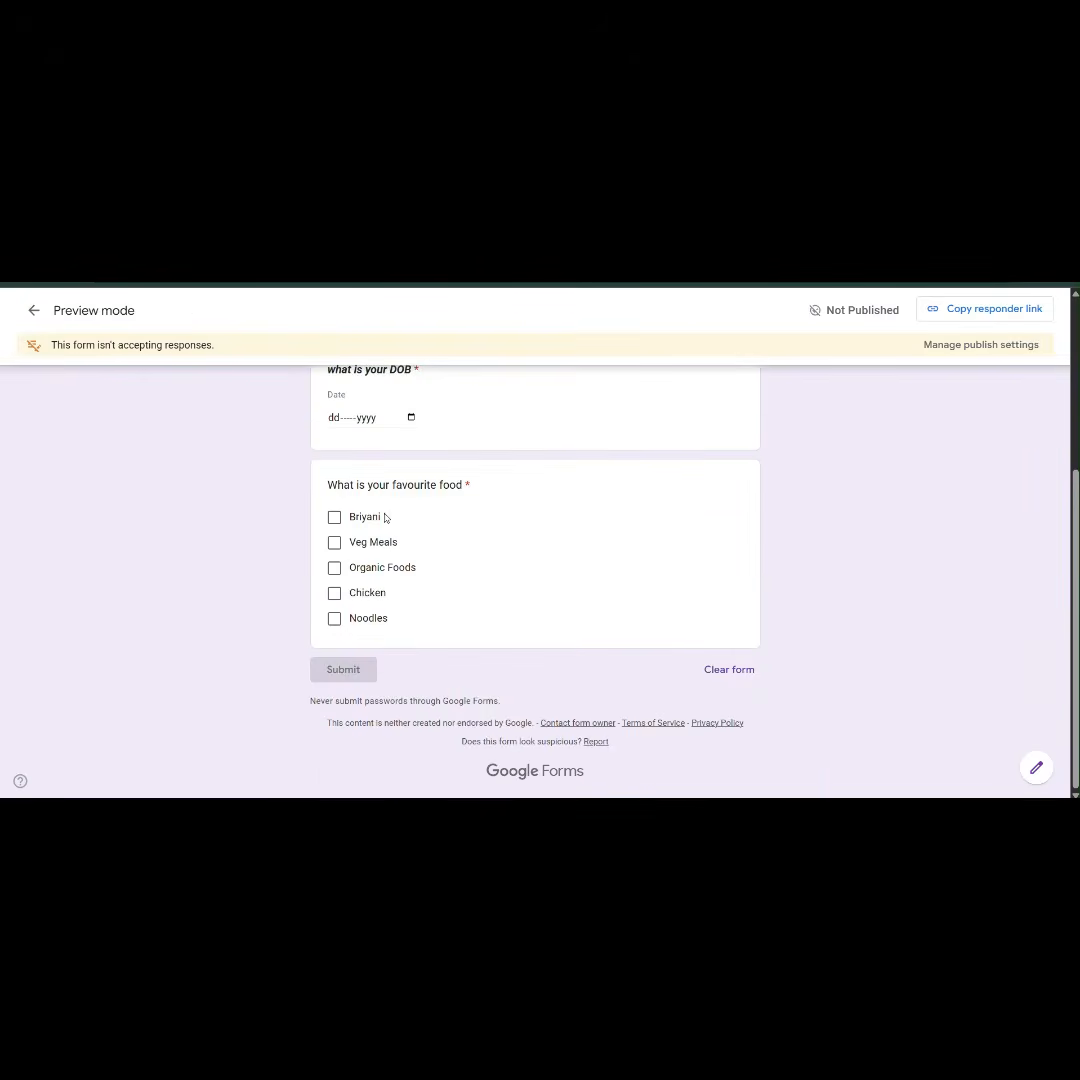
{"action": "left_click", "coordinate": [378, 518]}
{"action": "left_click", "coordinate": [373, 545]}
{"action": "left_click", "coordinate": [384, 604]}
{"action": "key", "text": "ctrl+shift+Tab"}
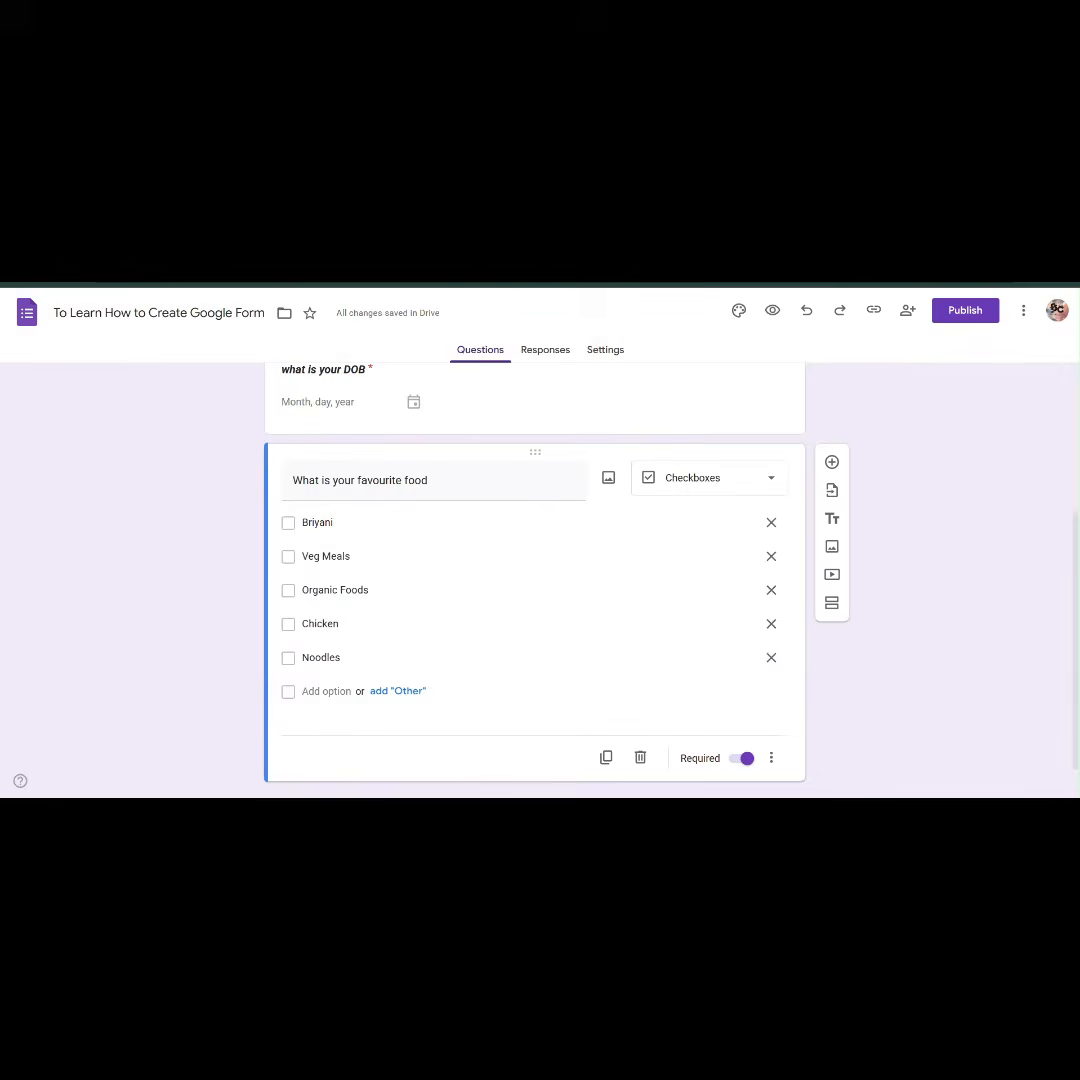
- Add a new question below the favourite food question and title it "Do you like riding Cycle"
{"action": "left_click", "coordinate": [831, 462]}
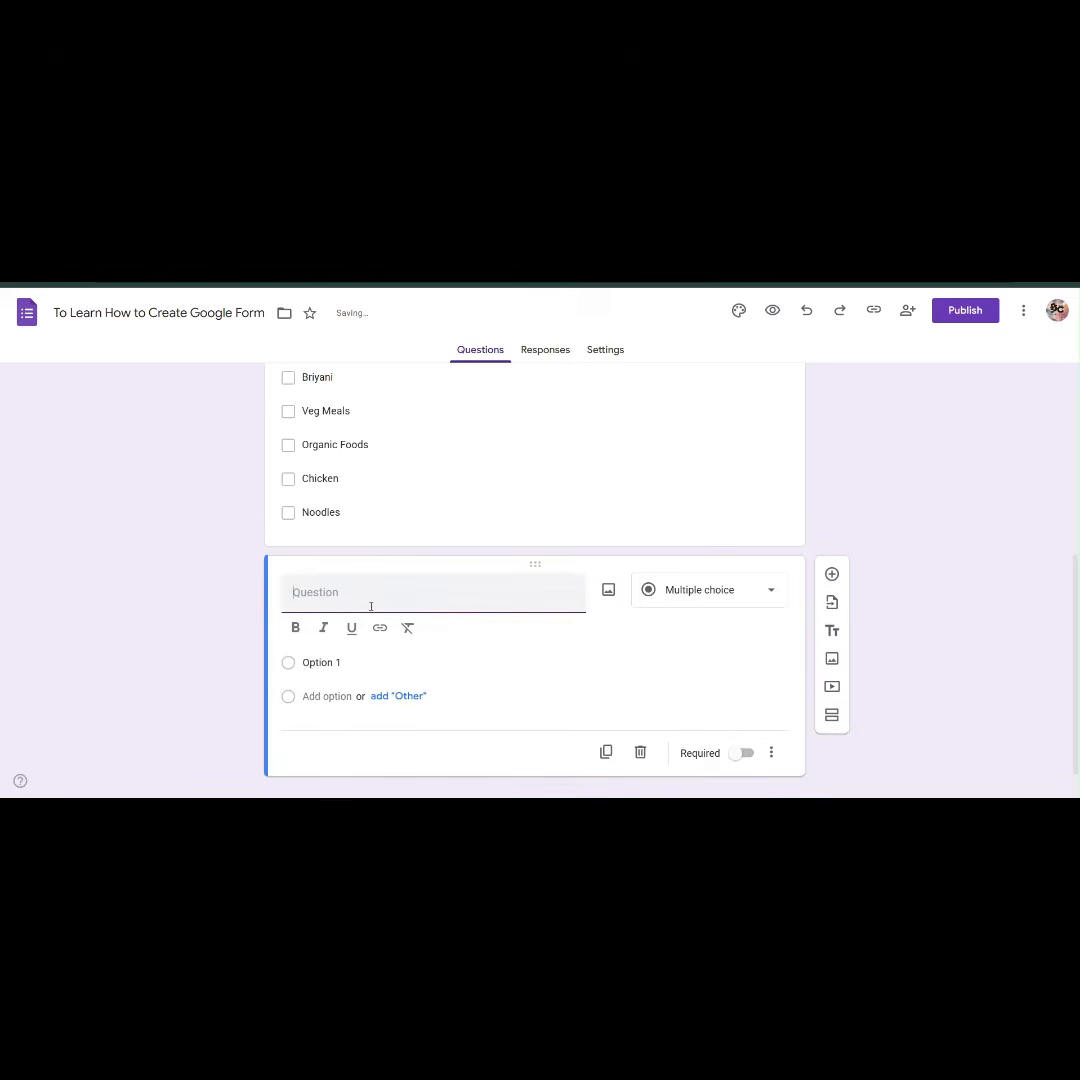
{"action": "left_click", "coordinate": [720, 600]}
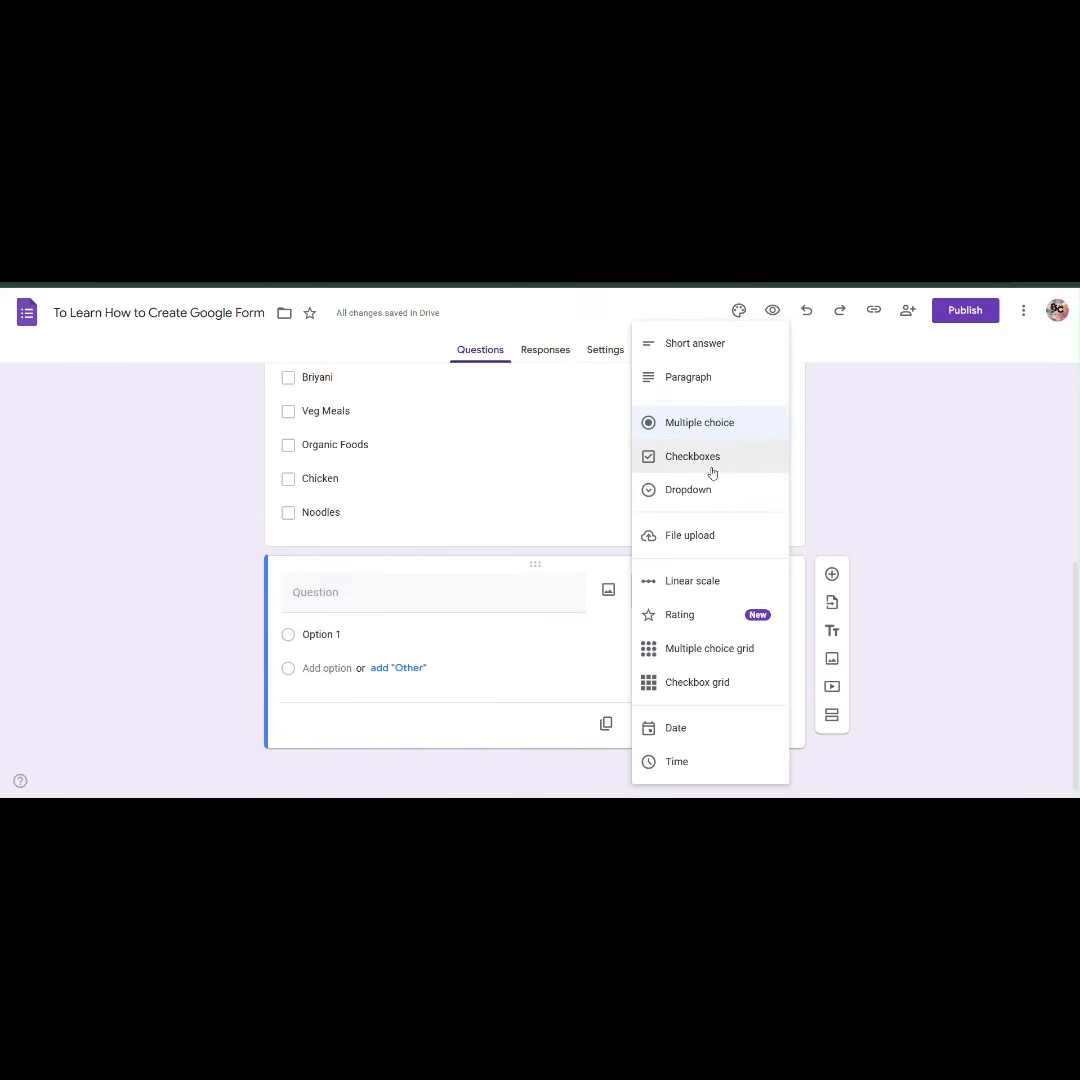
{"action": "left_click", "coordinate": [373, 597]}
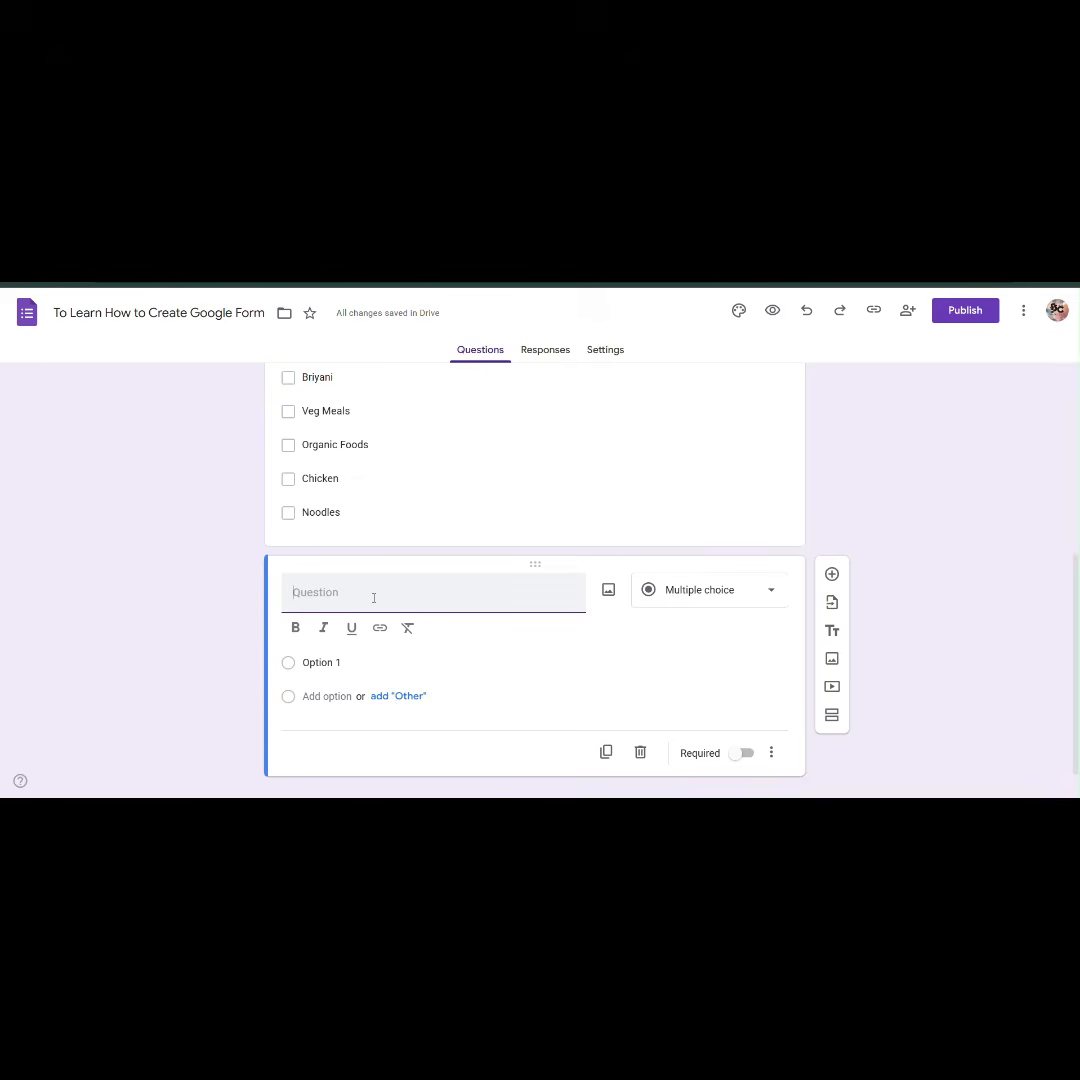
{"action": "type", "text": "Do you "}
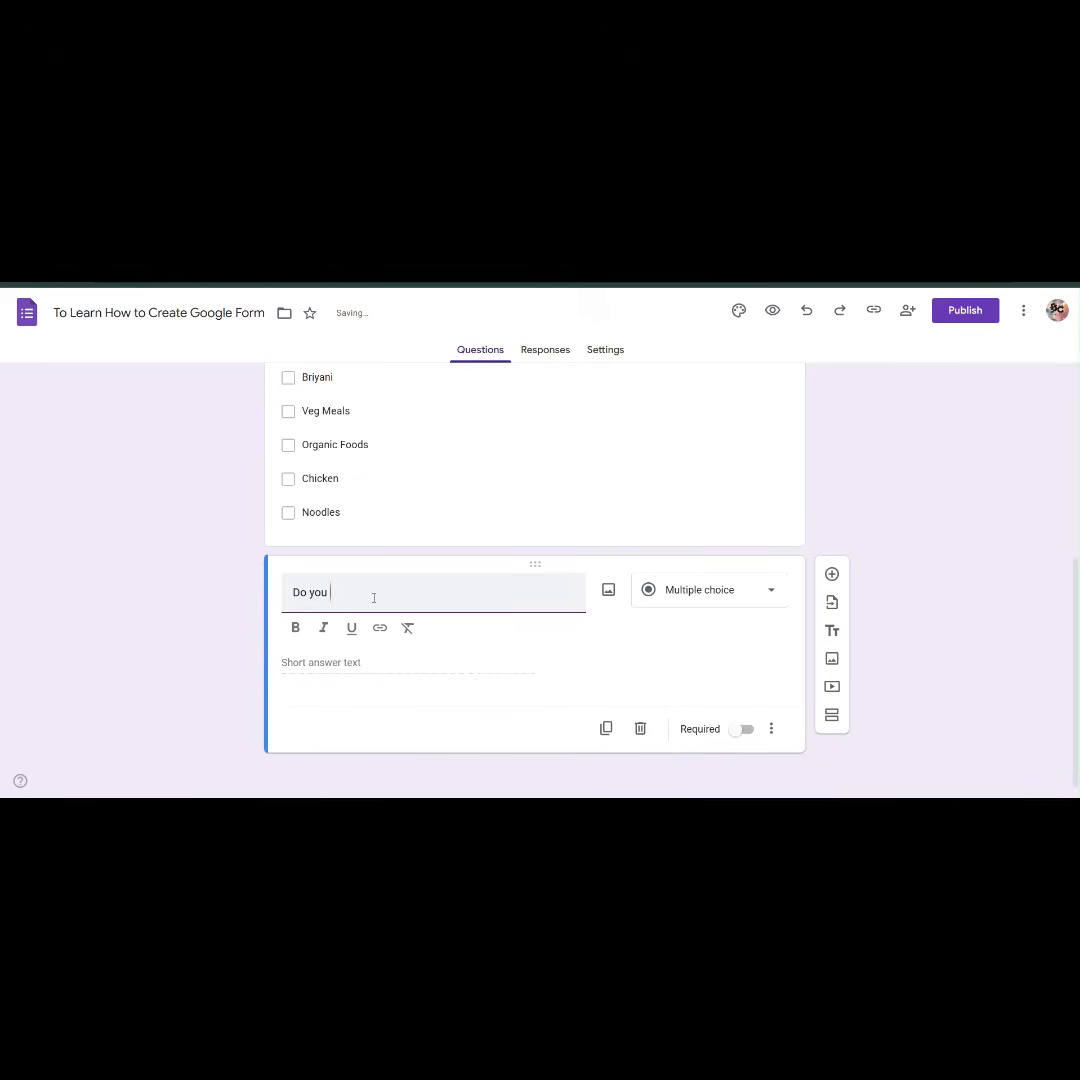
{"action": "type", "text": "lik"}
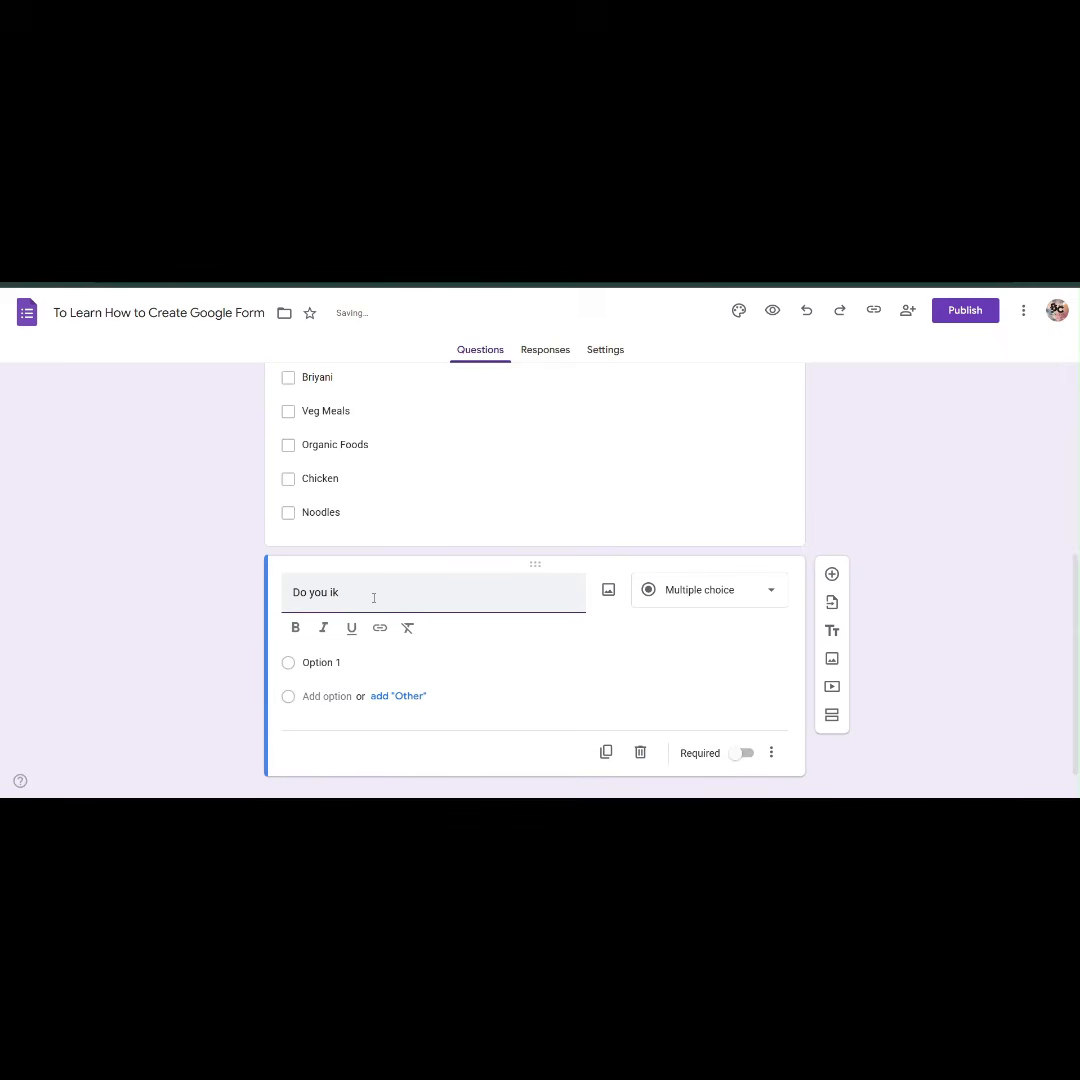
{"action": "key", "text": "BackSpace"}
{"action": "key", "text": "BackSpace"}
{"action": "type", "text": "like riding Cycle"}
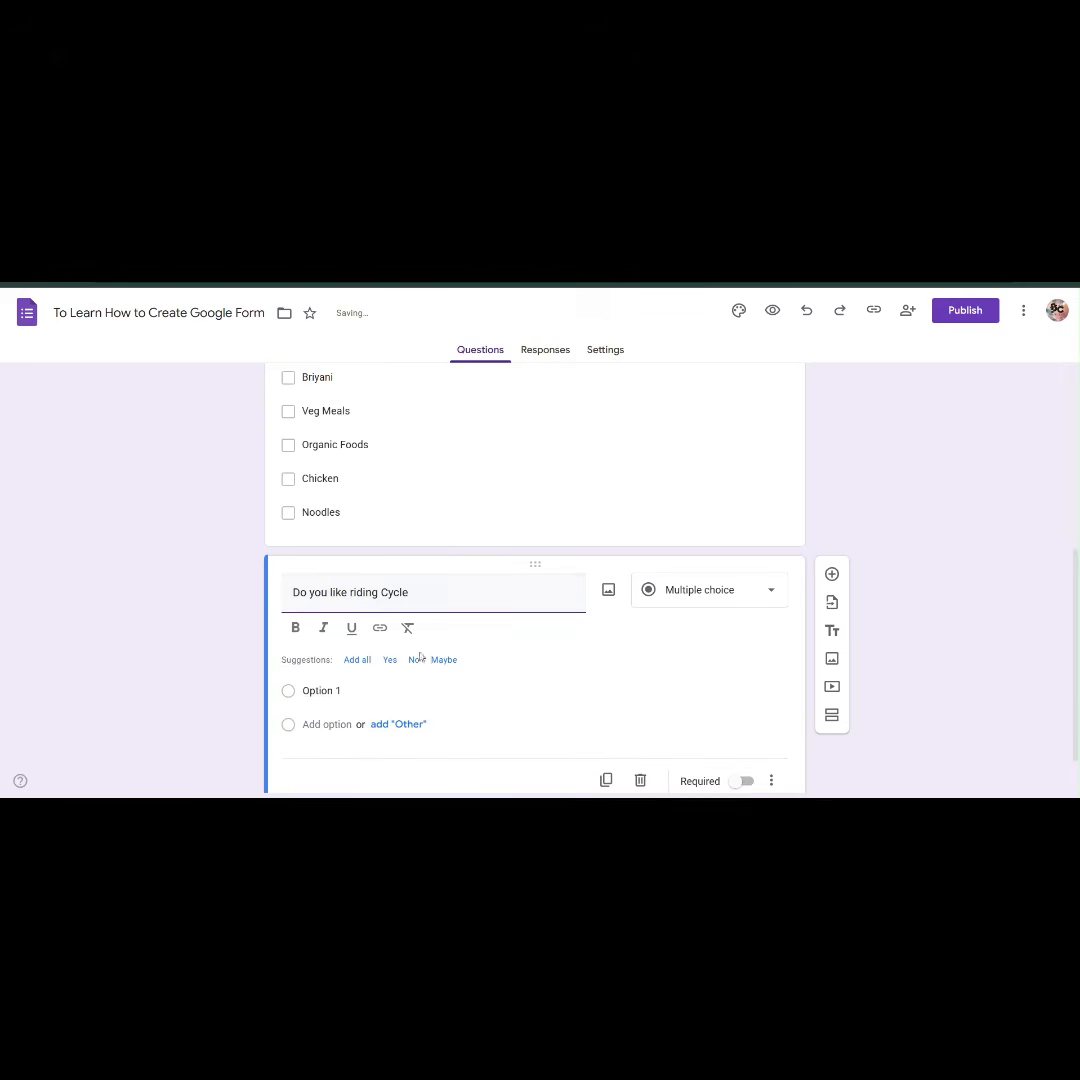
- Give the cycle question the answer options "Yes" and "No"
{"action": "left_click", "coordinate": [349, 690]}
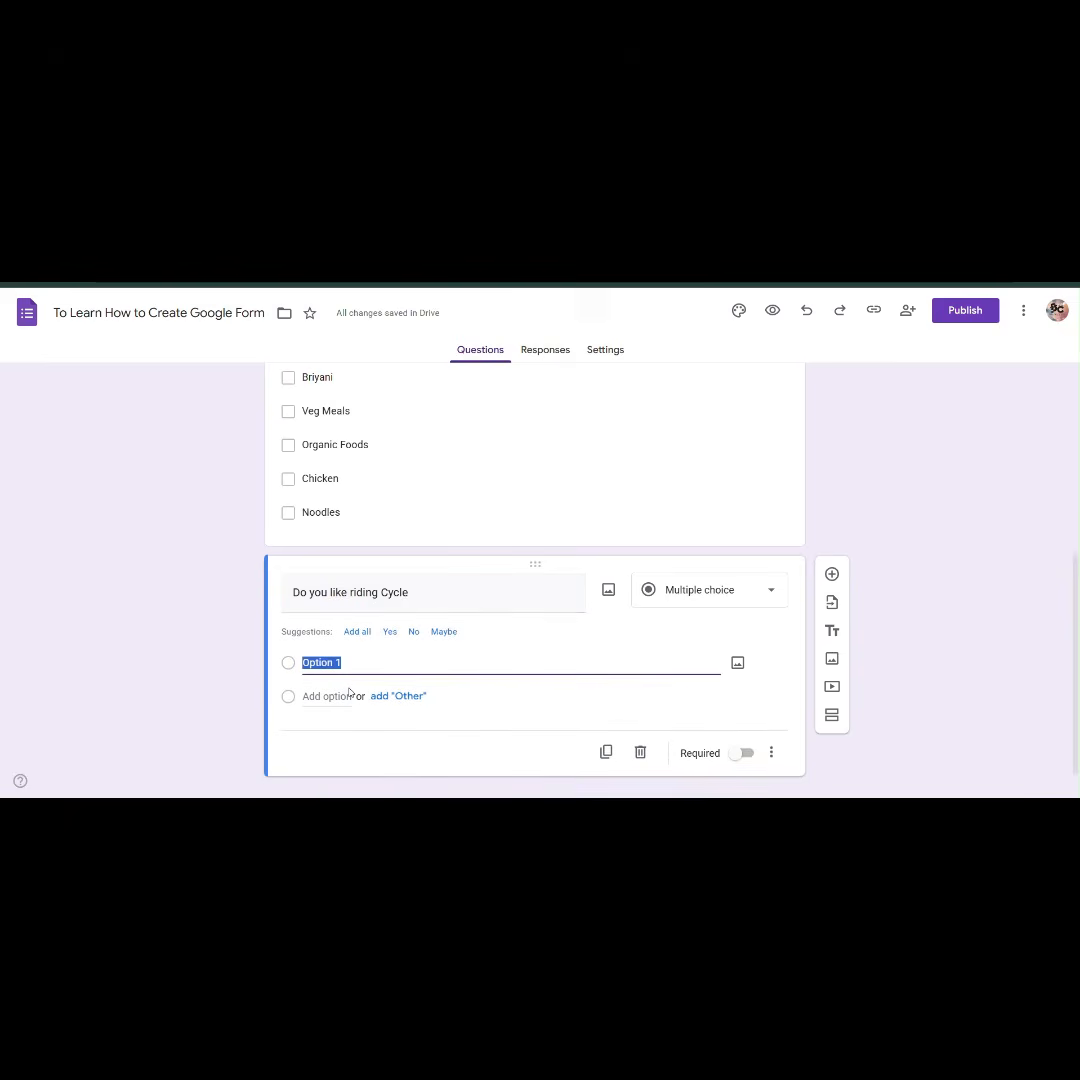
{"action": "type", "text": "Yes"}
{"action": "left_click", "coordinate": [349, 694]}
{"action": "type", "text": "No"}
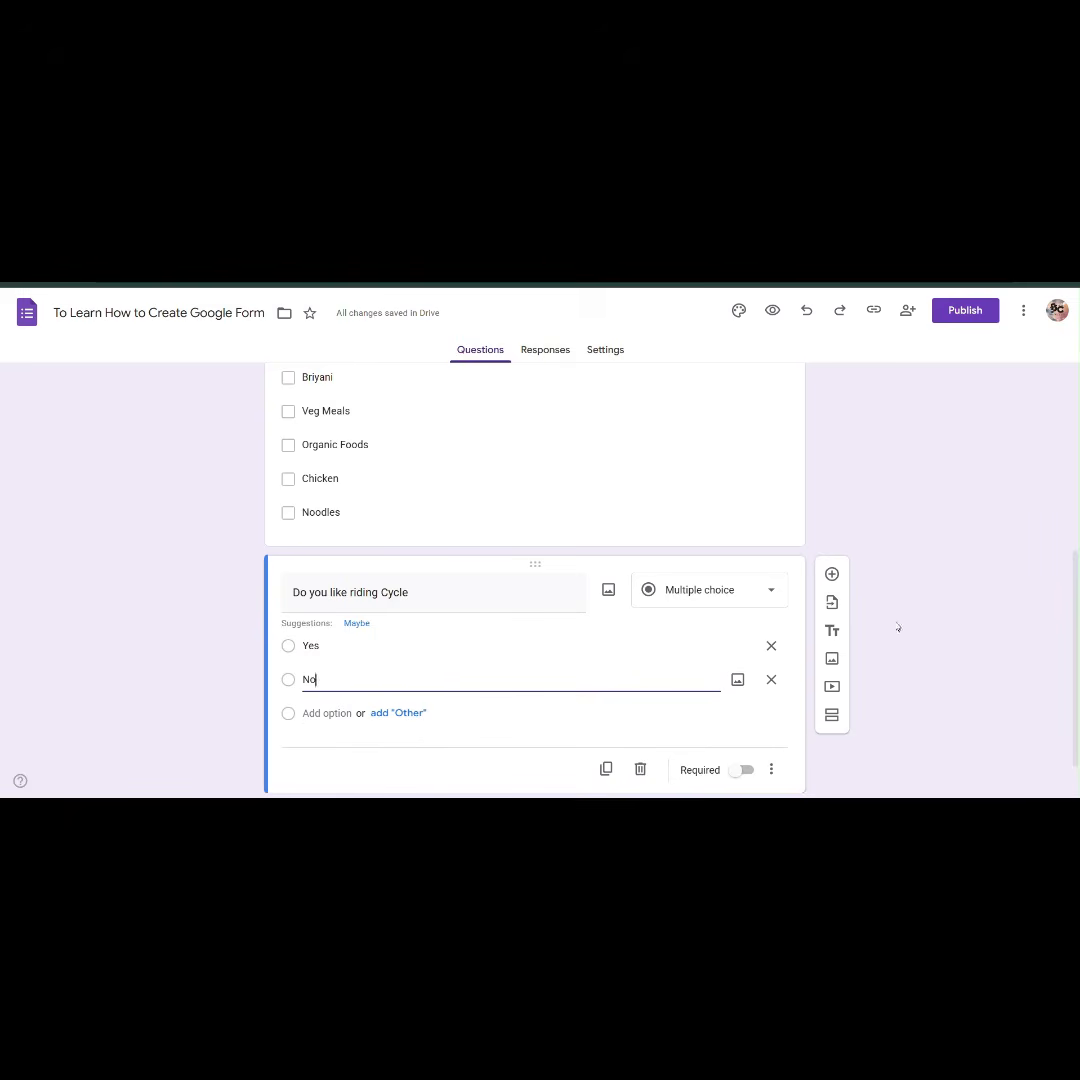
- Change the cycle question's type to Dropdown and mark it as required
{"action": "left_click", "coordinate": [768, 619]}
{"action": "left_click", "coordinate": [766, 598]}
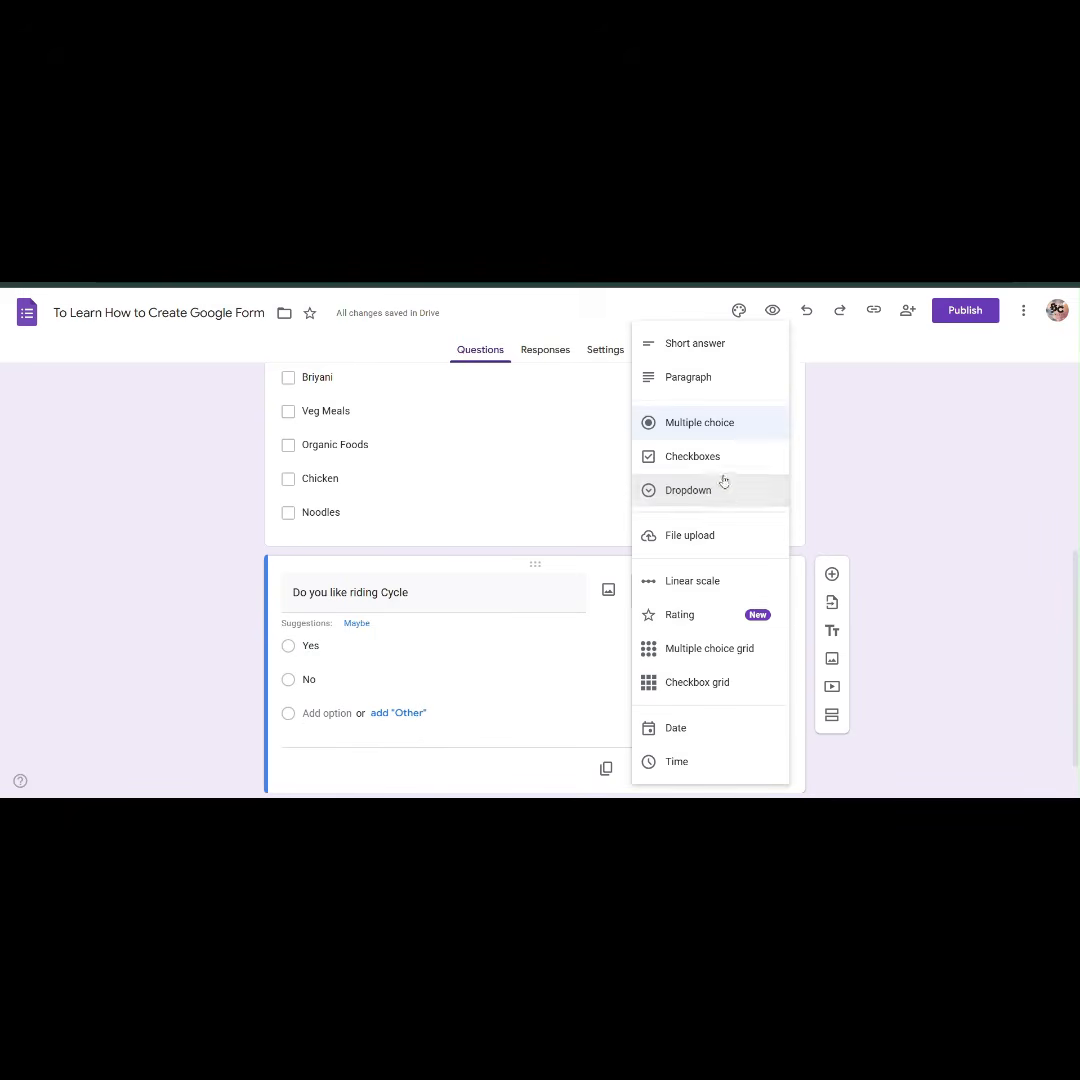
{"action": "left_click", "coordinate": [722, 486]}
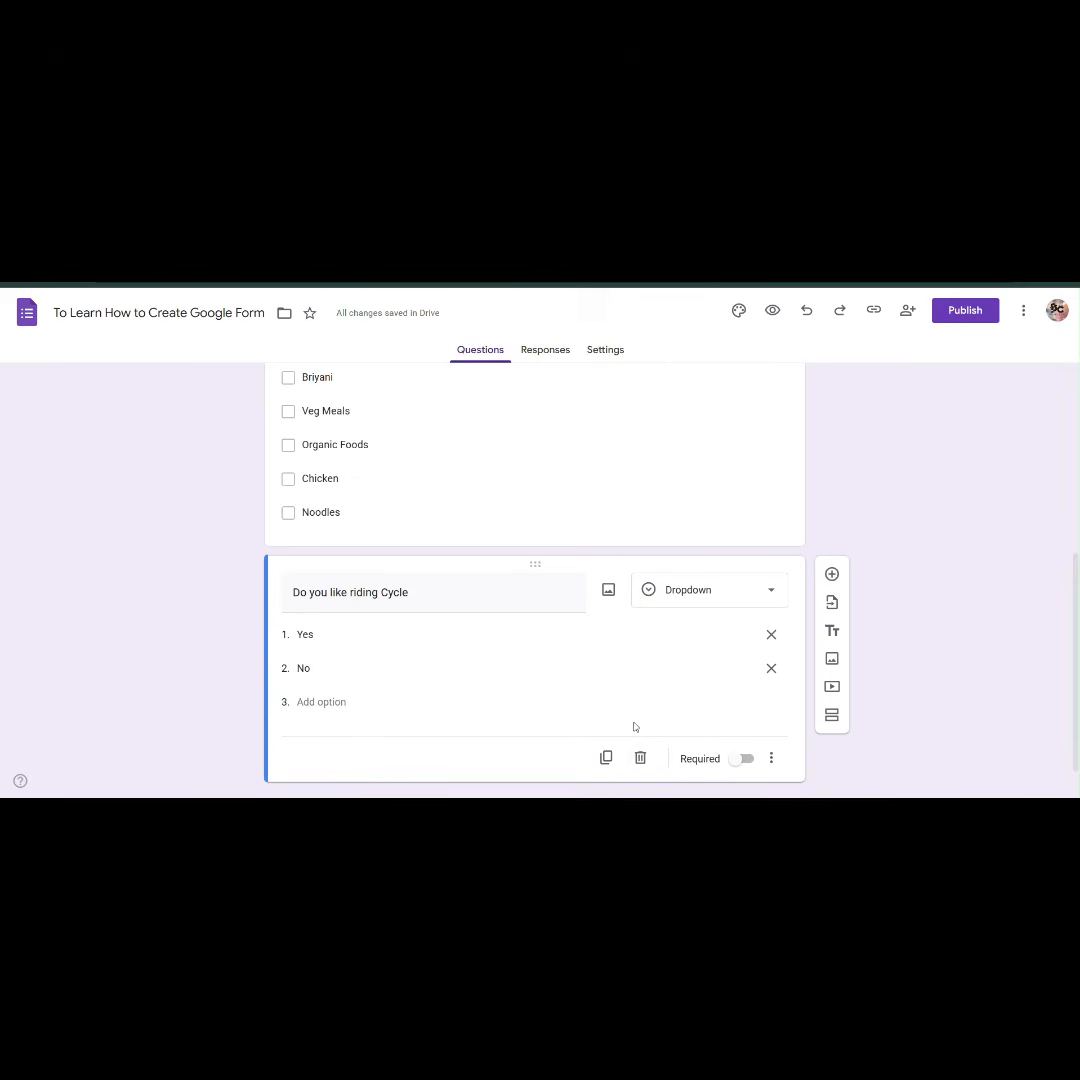
{"action": "left_click", "coordinate": [751, 762]}
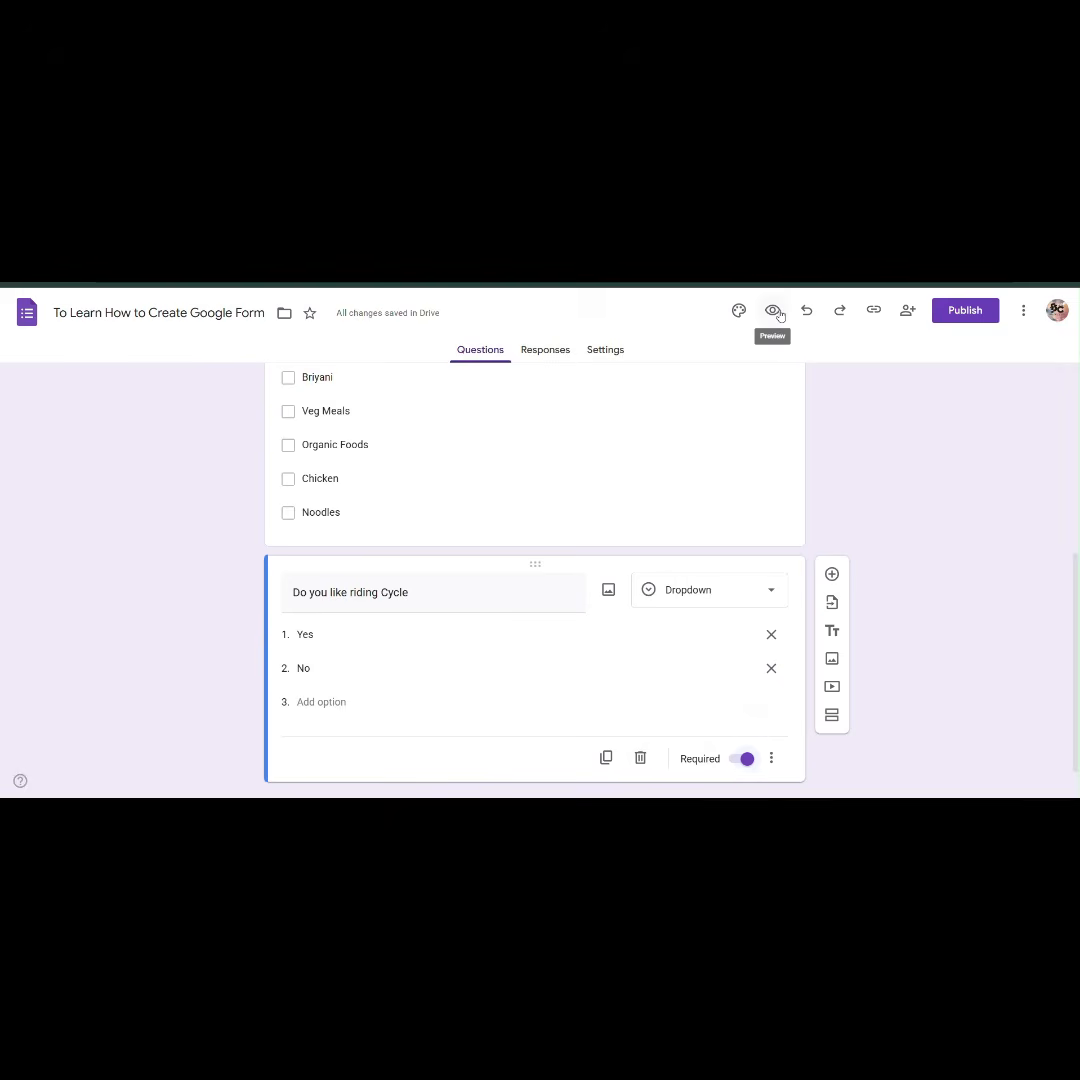
- Preview the form, try both answers in the cycle question's dropdown, and return to the editor
{"action": "left_click", "coordinate": [774, 312]}
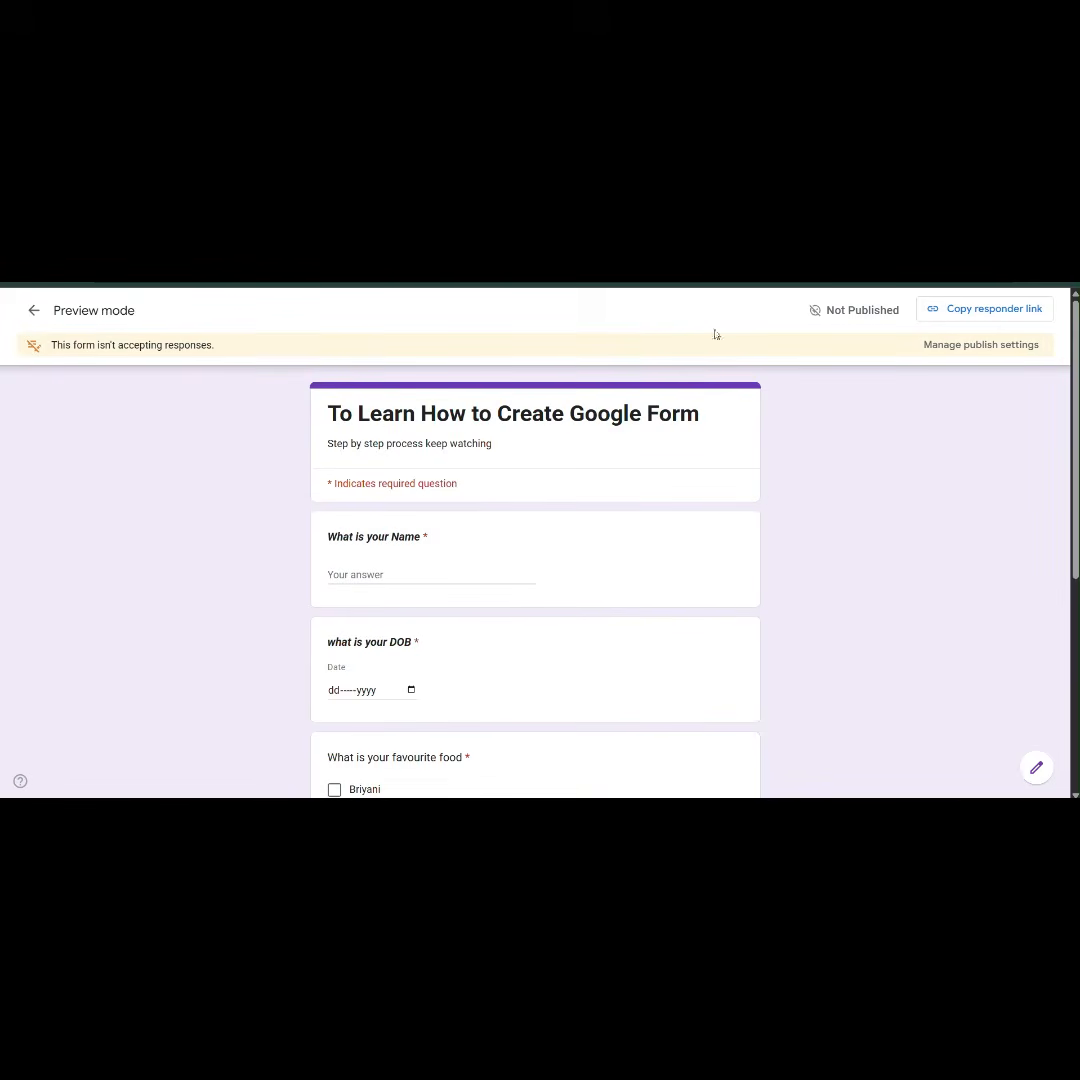
{"action": "scroll", "coordinate": [390, 470], "scroll_direction": "down", "scroll_amount": 4}
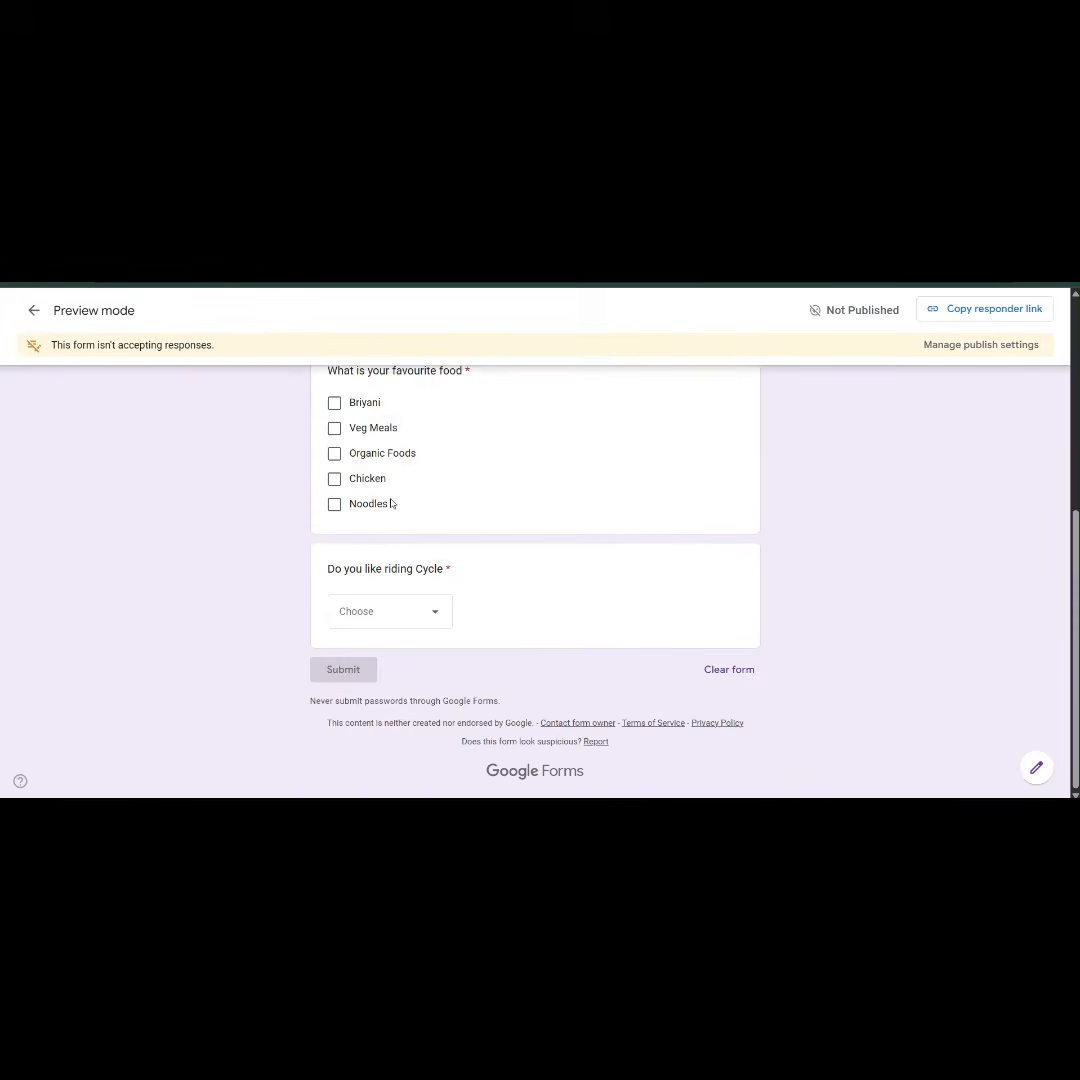
{"action": "left_click", "coordinate": [436, 614]}
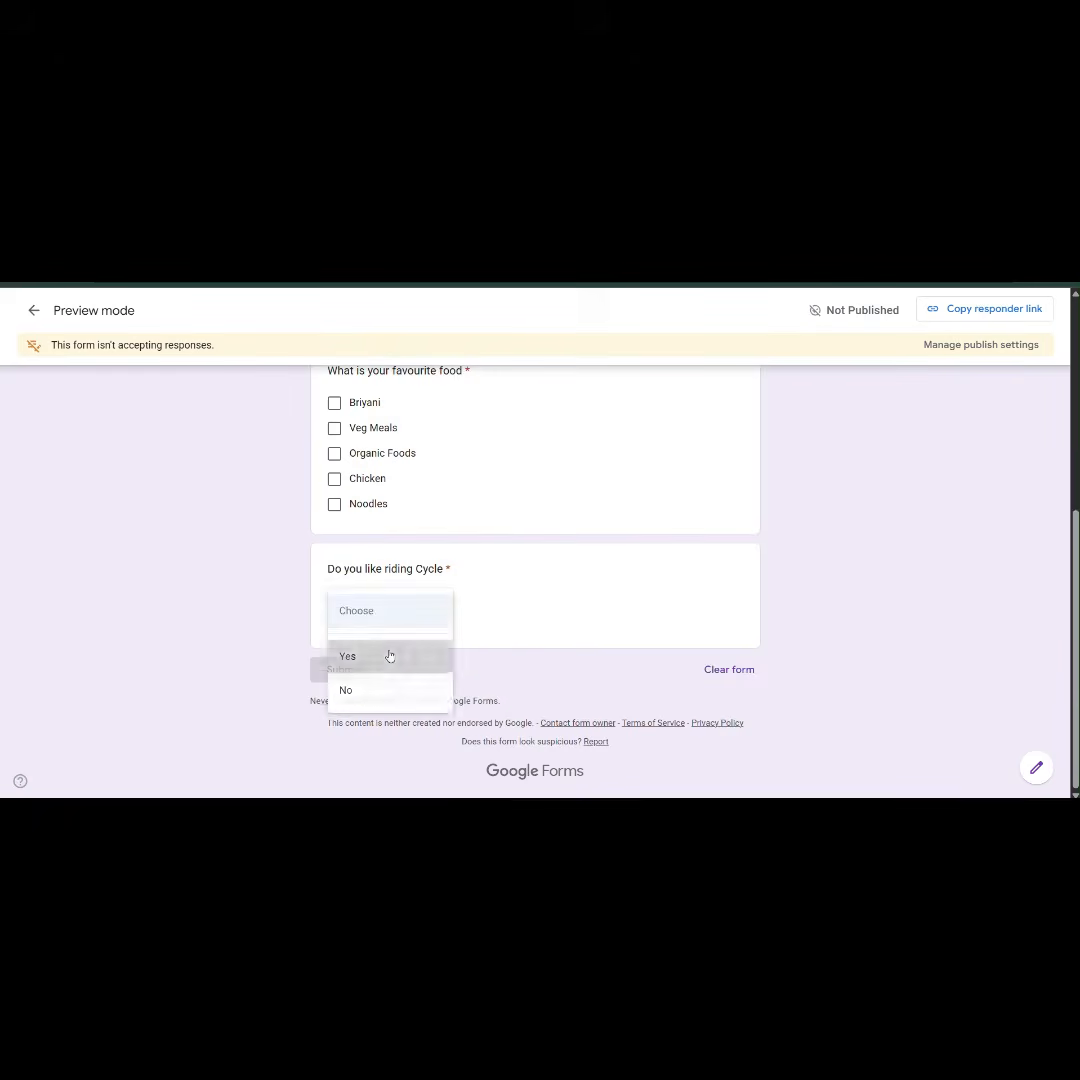
{"action": "left_click", "coordinate": [389, 654]}
{"action": "left_click", "coordinate": [429, 624]}
{"action": "left_click", "coordinate": [397, 659]}
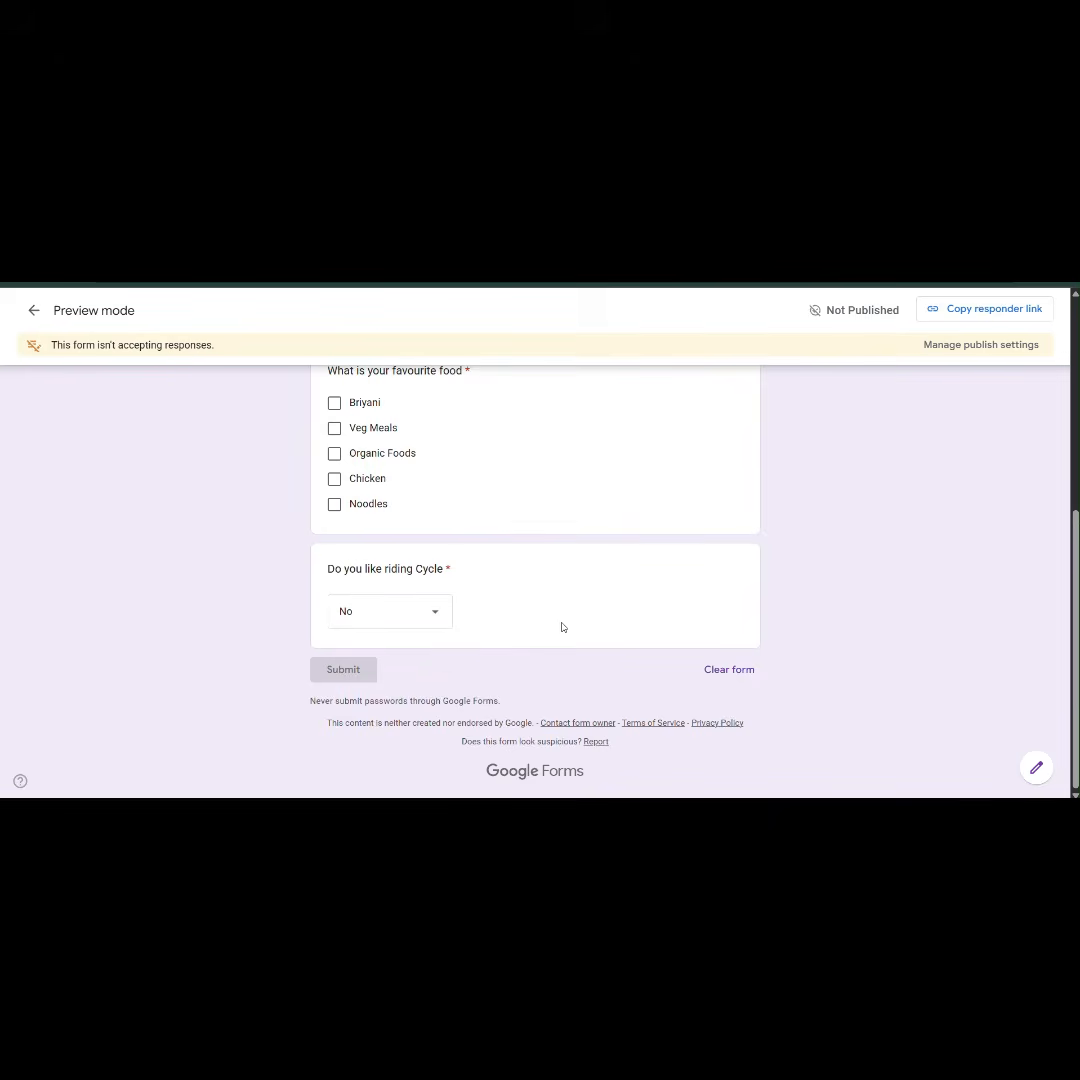
{"action": "key", "text": "ctrl+shift+Tab"}
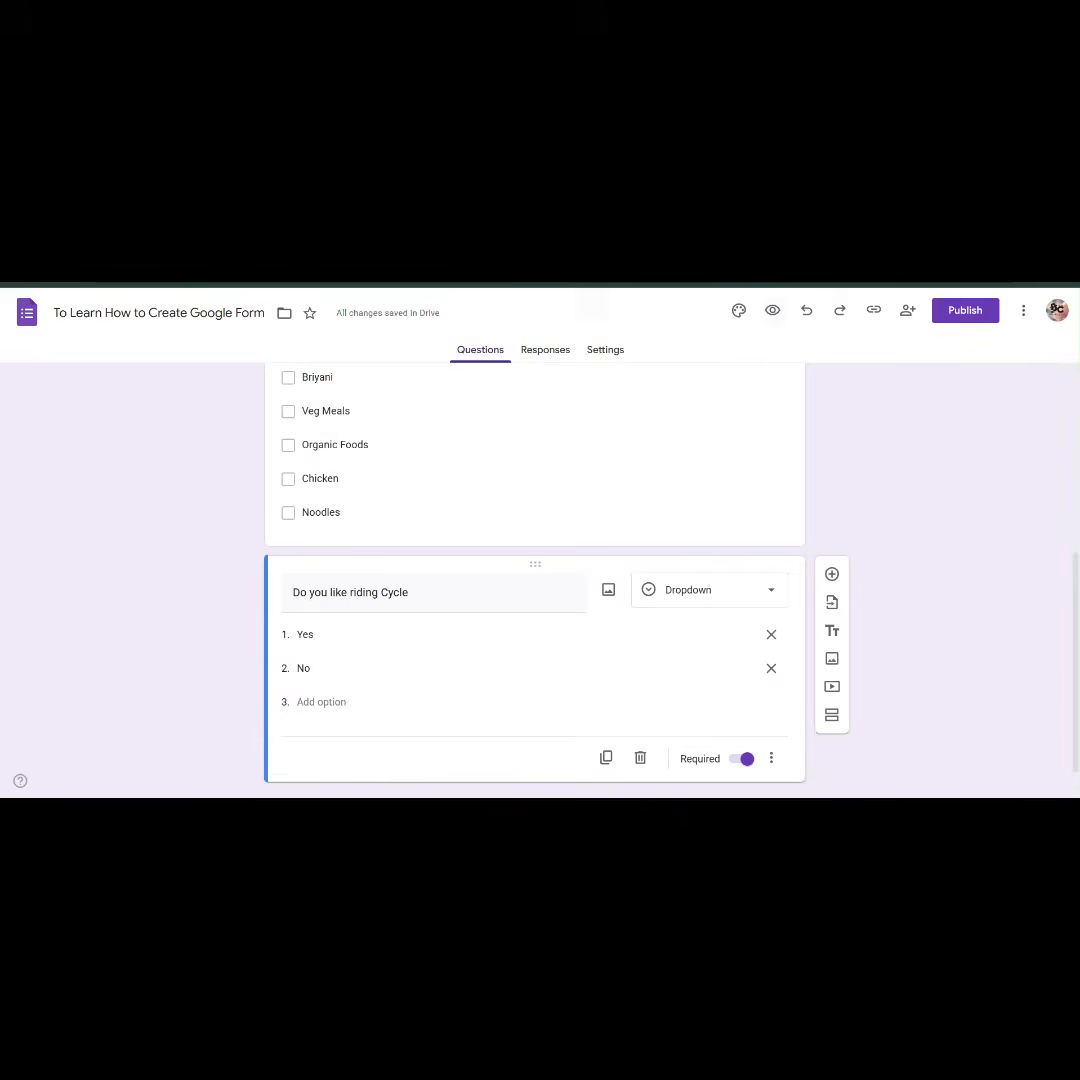
- Add a Rating question below the cycle question and title it "Give your rating"
{"action": "left_click", "coordinate": [830, 576]}
{"action": "left_click", "coordinate": [744, 590]}
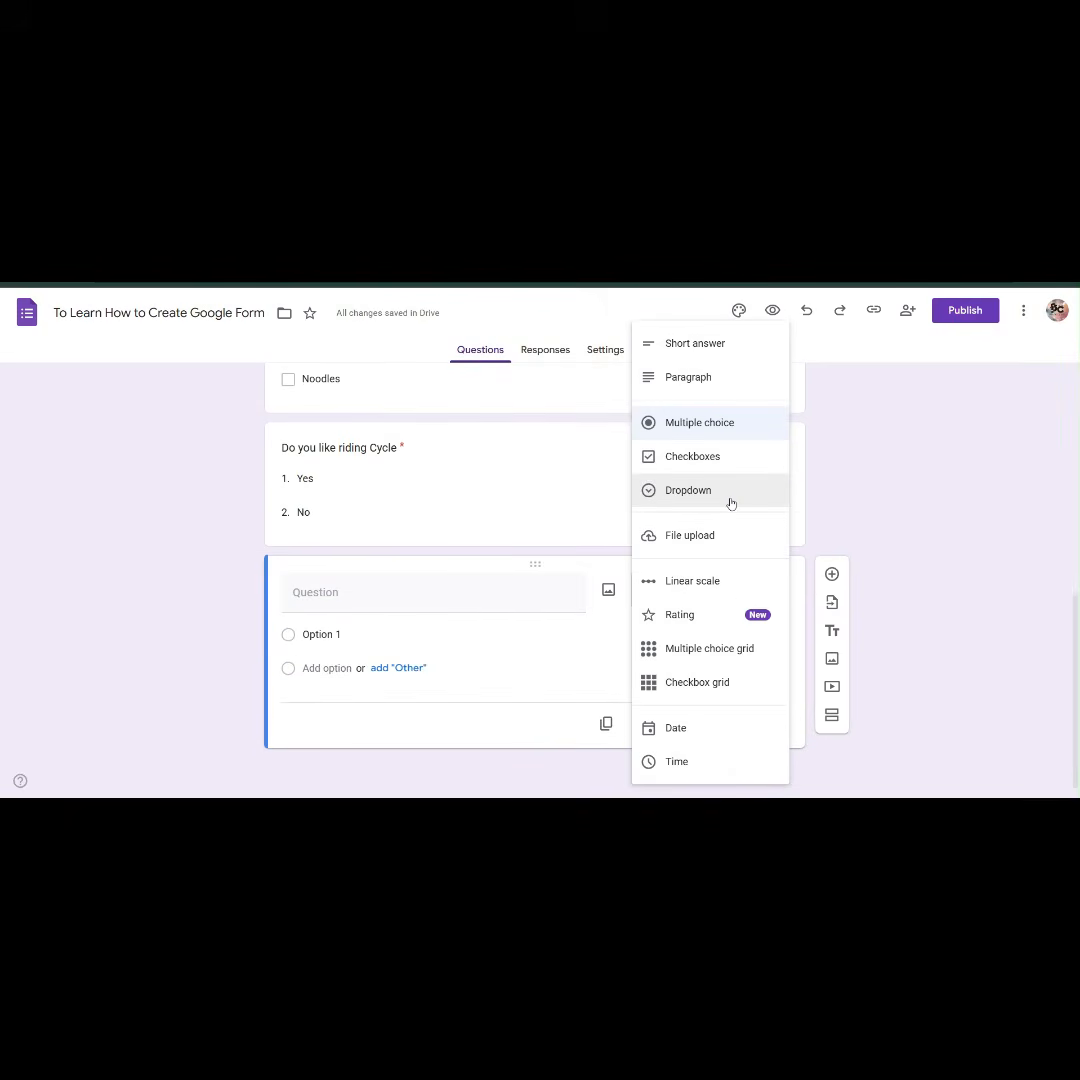
{"action": "left_click", "coordinate": [722, 617]}
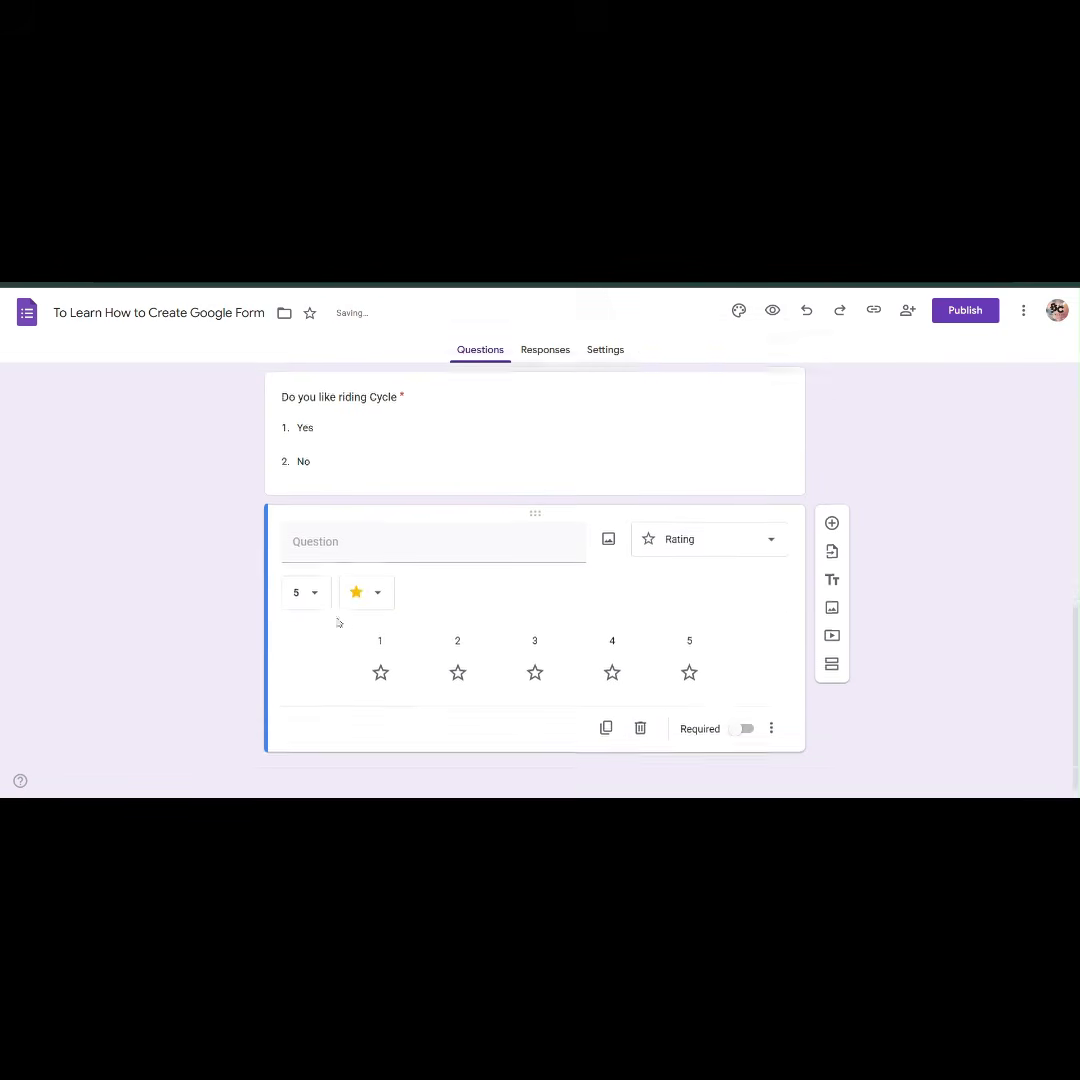
{"action": "left_click", "coordinate": [404, 547]}
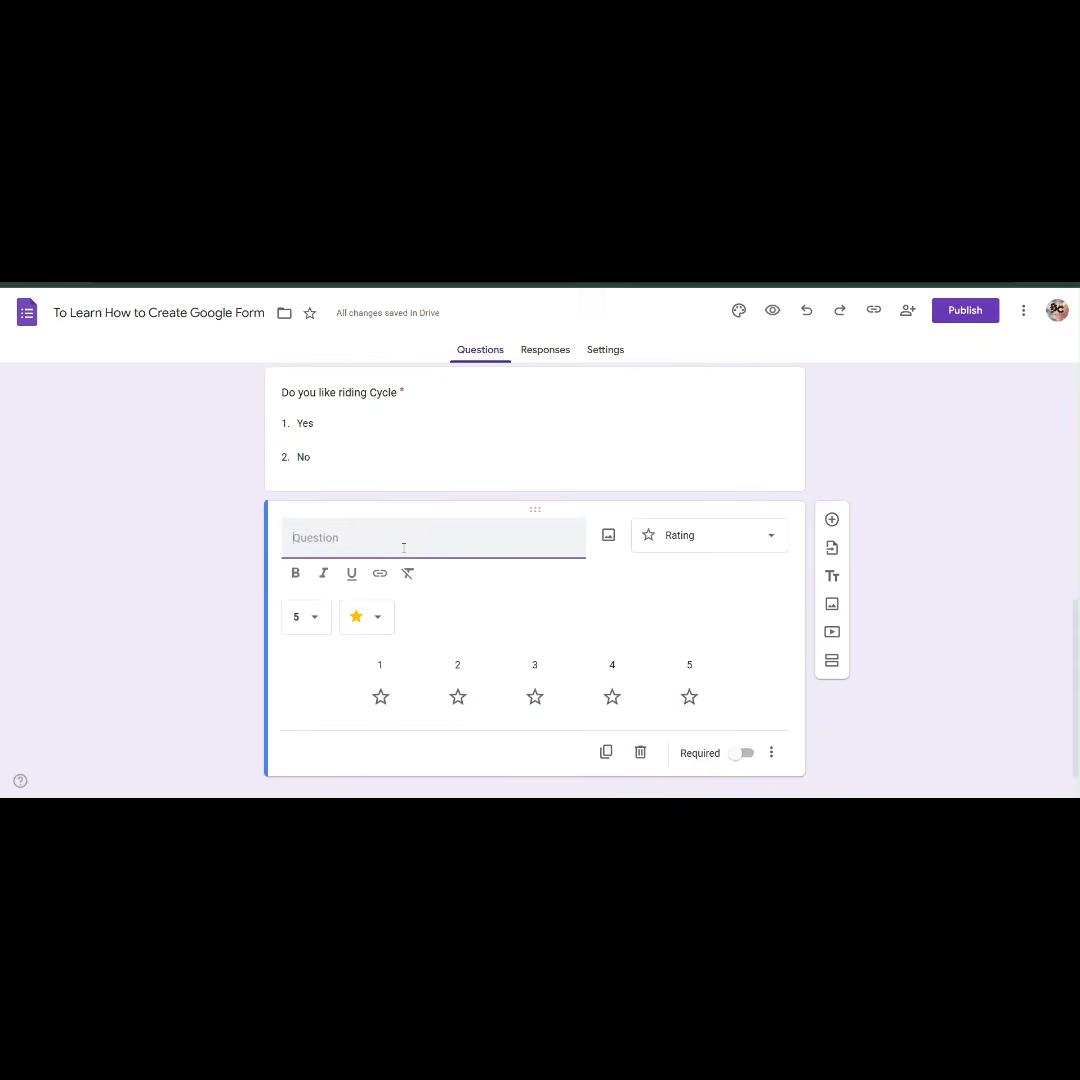
{"action": "type", "text": "Give your rating"}
- Try a 10-level scale for the rating question, settle on 7 levels, and mark the question as required
{"action": "left_click", "coordinate": [307, 620]}
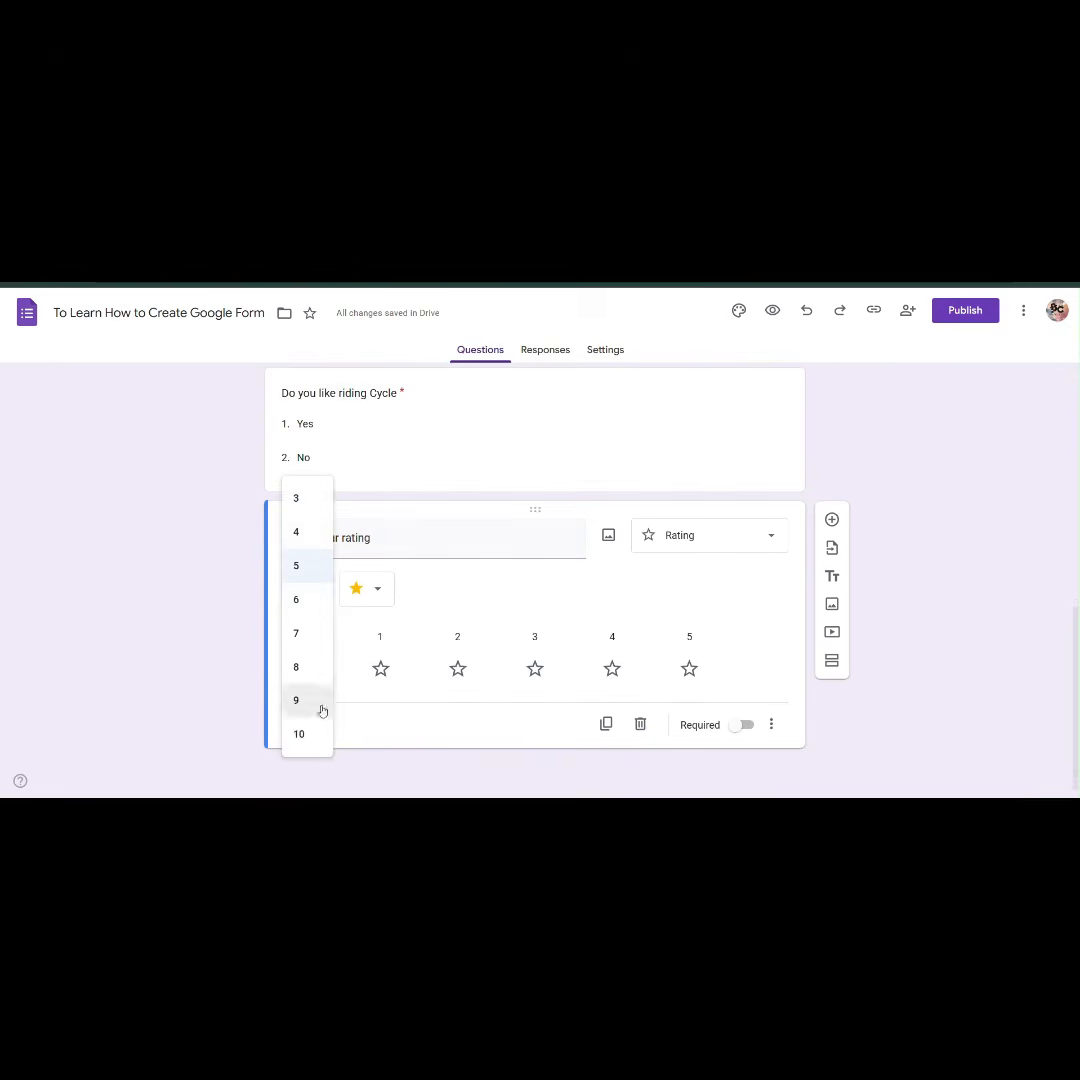
{"action": "left_click", "coordinate": [314, 733]}
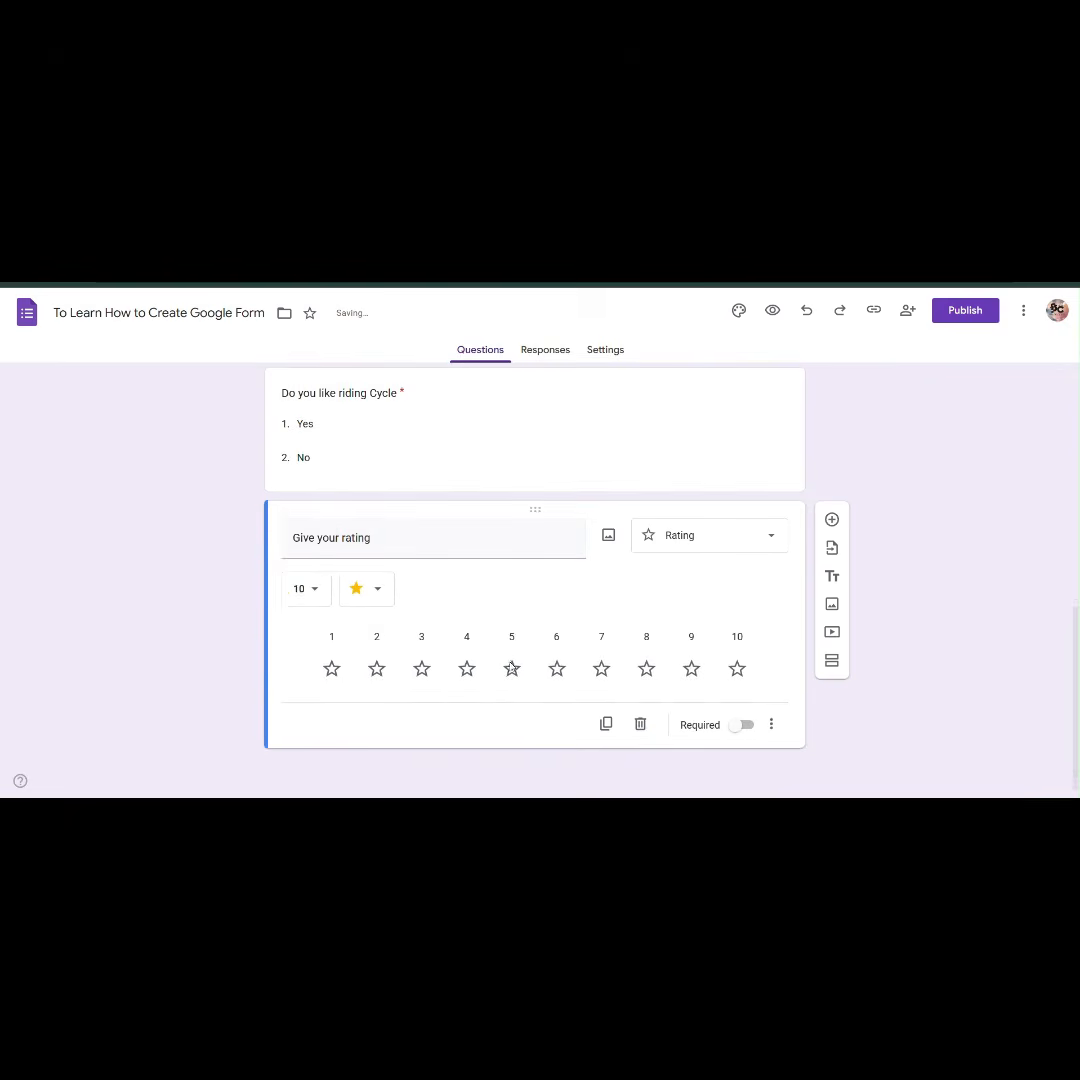
{"action": "left_click", "coordinate": [306, 600]}
{"action": "left_click", "coordinate": [298, 490]}
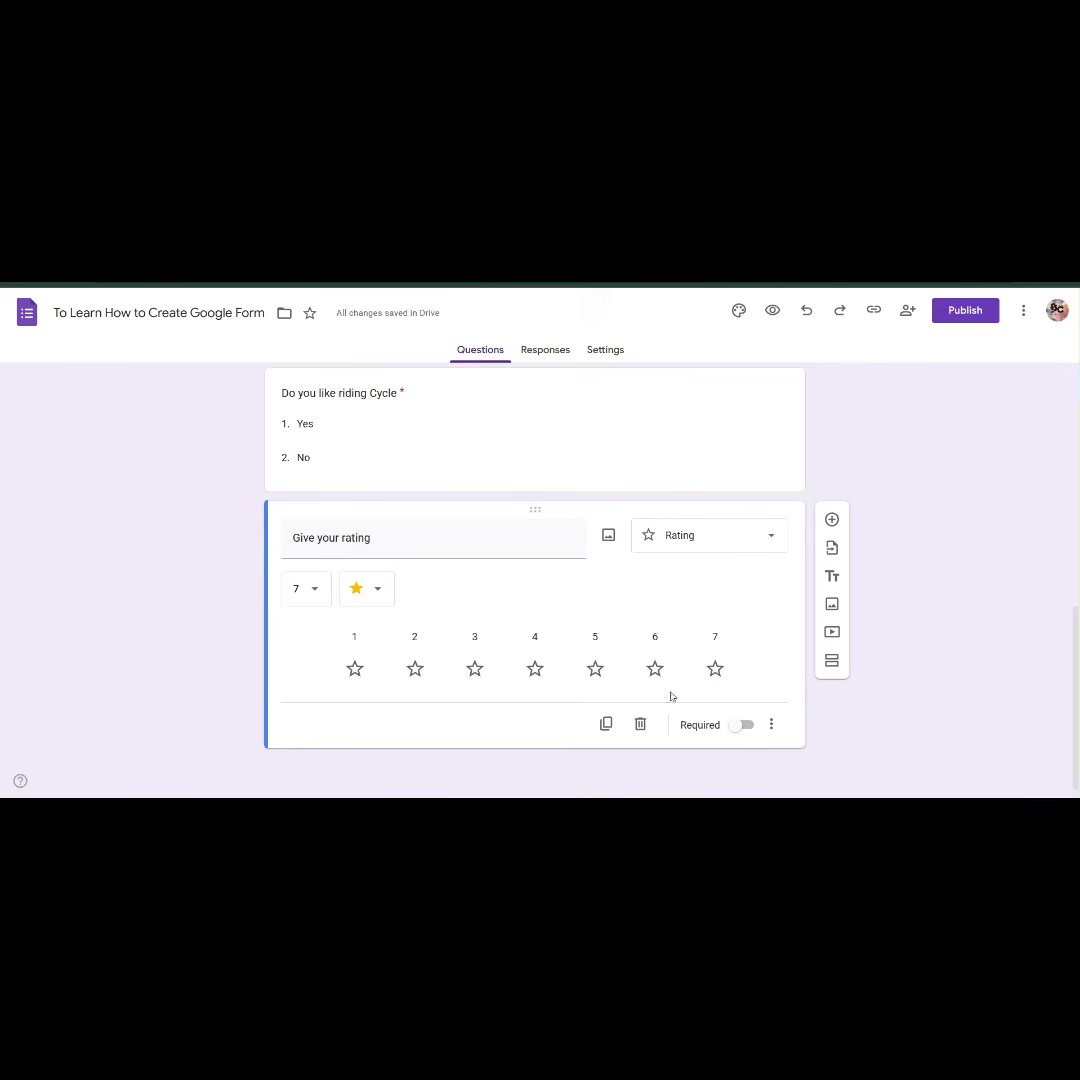
{"action": "left_click", "coordinate": [746, 727]}
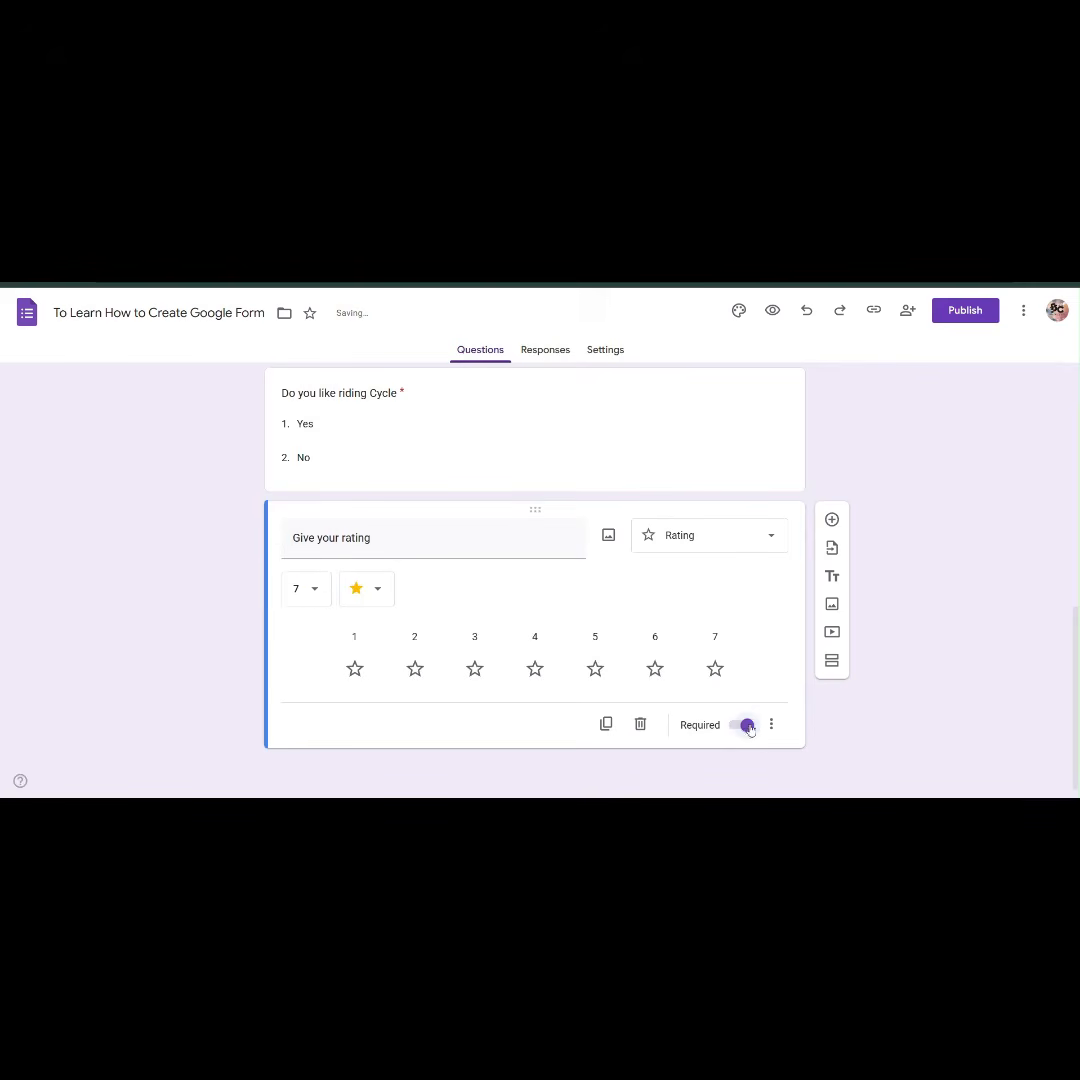
- Preview the form, try several star ratings in the rating question, and return to the editor
{"action": "left_click", "coordinate": [777, 321]}
{"action": "scroll", "coordinate": [510, 495], "scroll_direction": "down", "scroll_amount": 10}
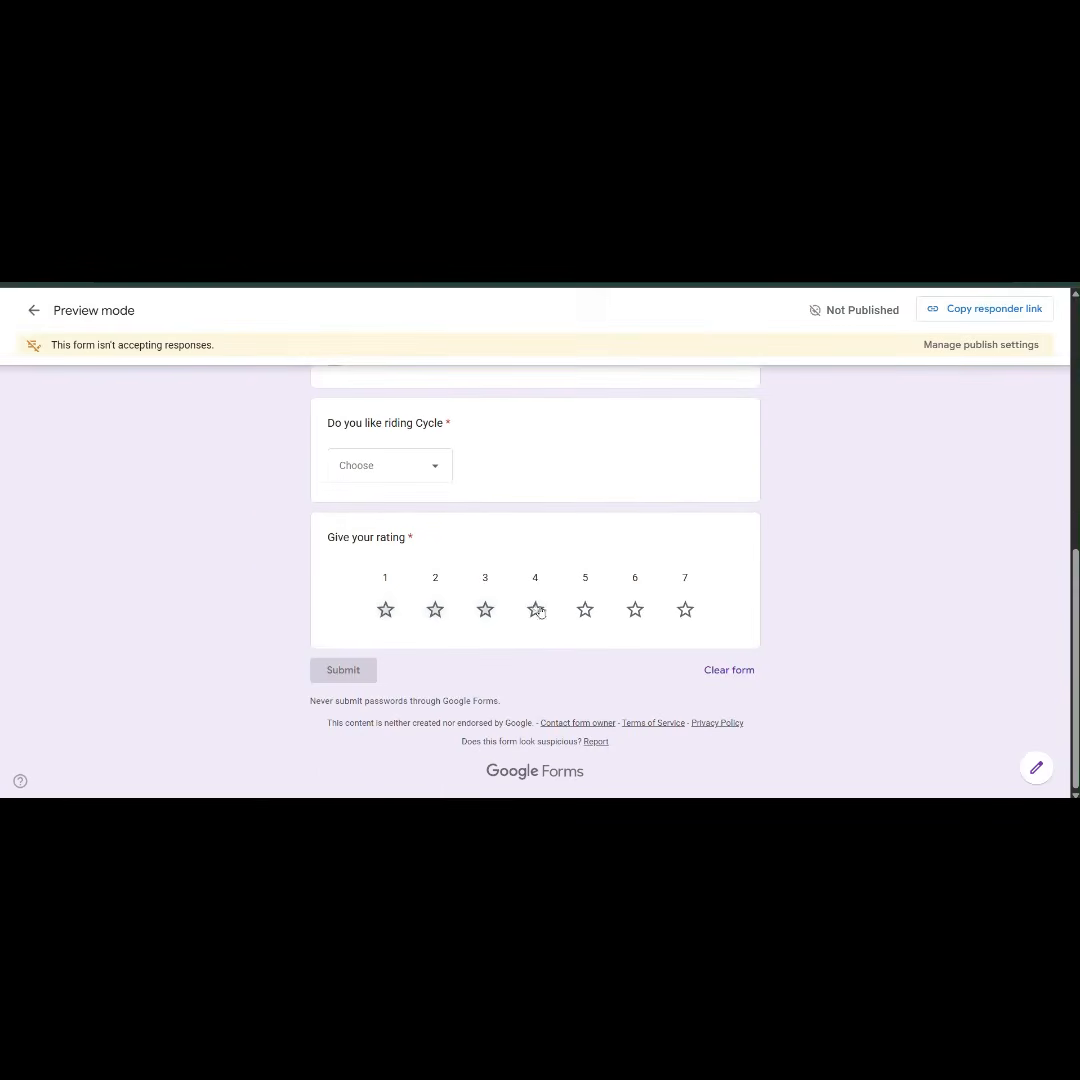
{"action": "left_click", "coordinate": [535, 609]}
{"action": "left_click", "coordinate": [634, 614]}
{"action": "left_click", "coordinate": [437, 612]}
{"action": "key", "text": "ctrl+shift+Tab"}
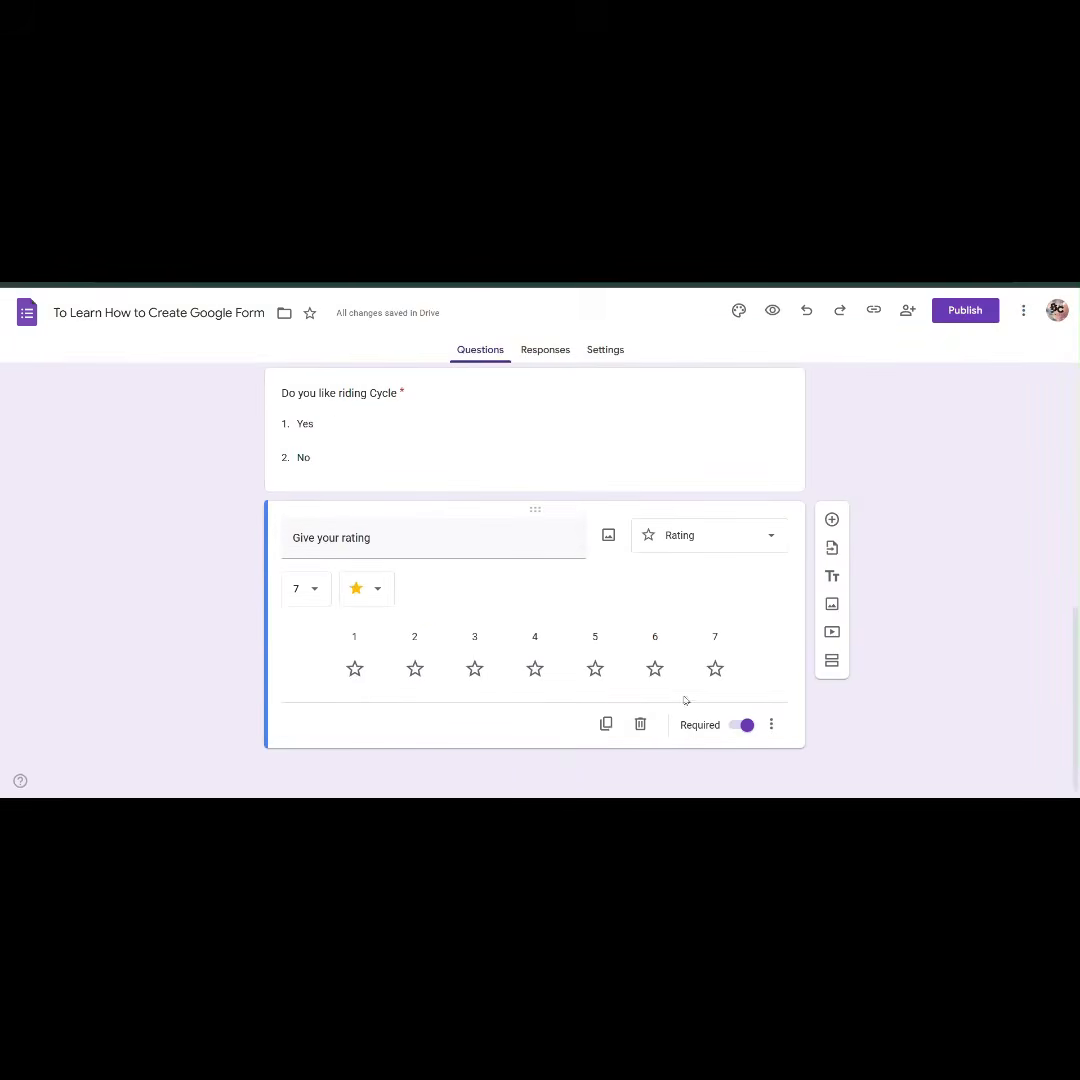
- Duplicate the rating question and delete the copy
{"action": "left_click", "coordinate": [606, 723]}
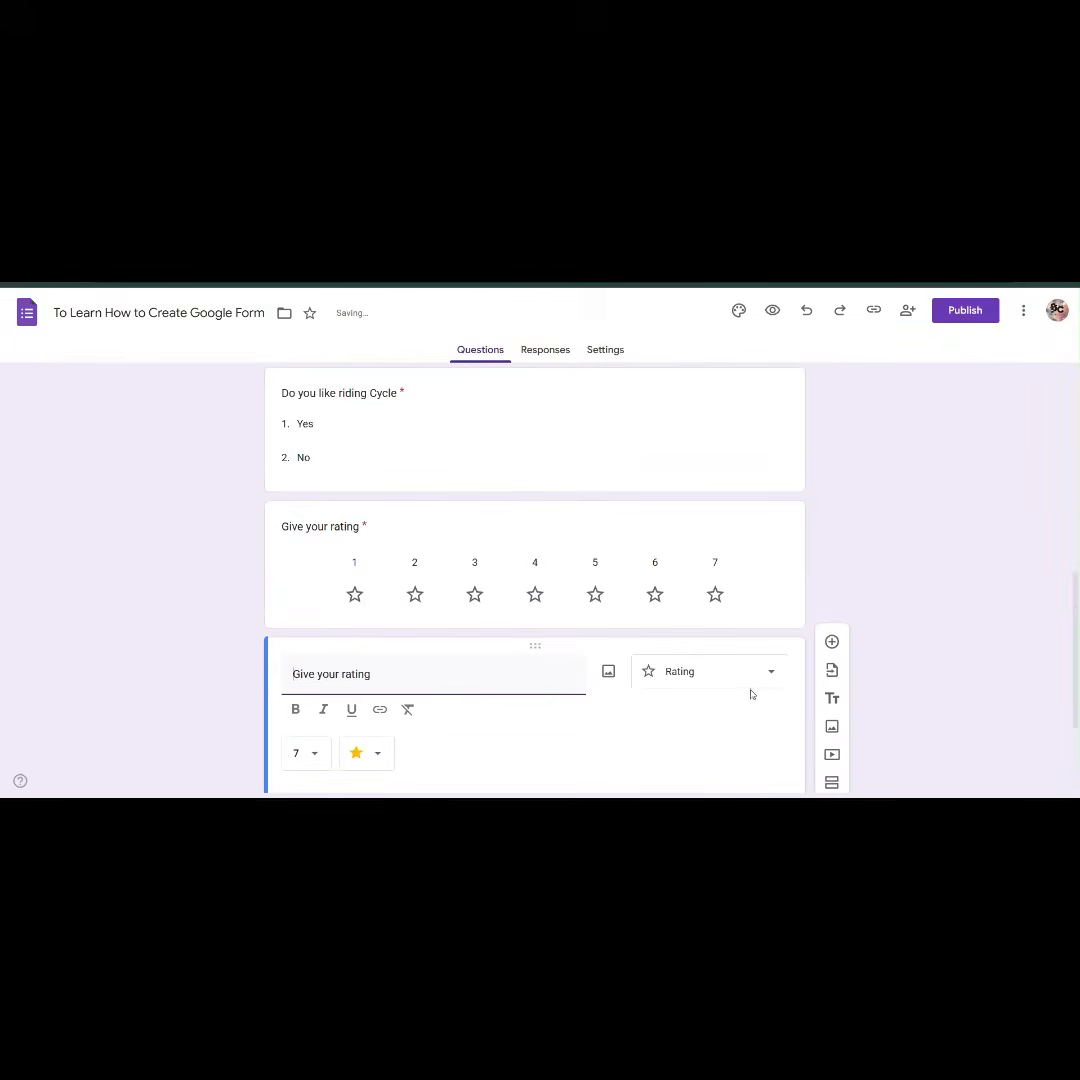
{"action": "scroll", "coordinate": [709, 685], "scroll_direction": "down", "scroll_amount": 2}
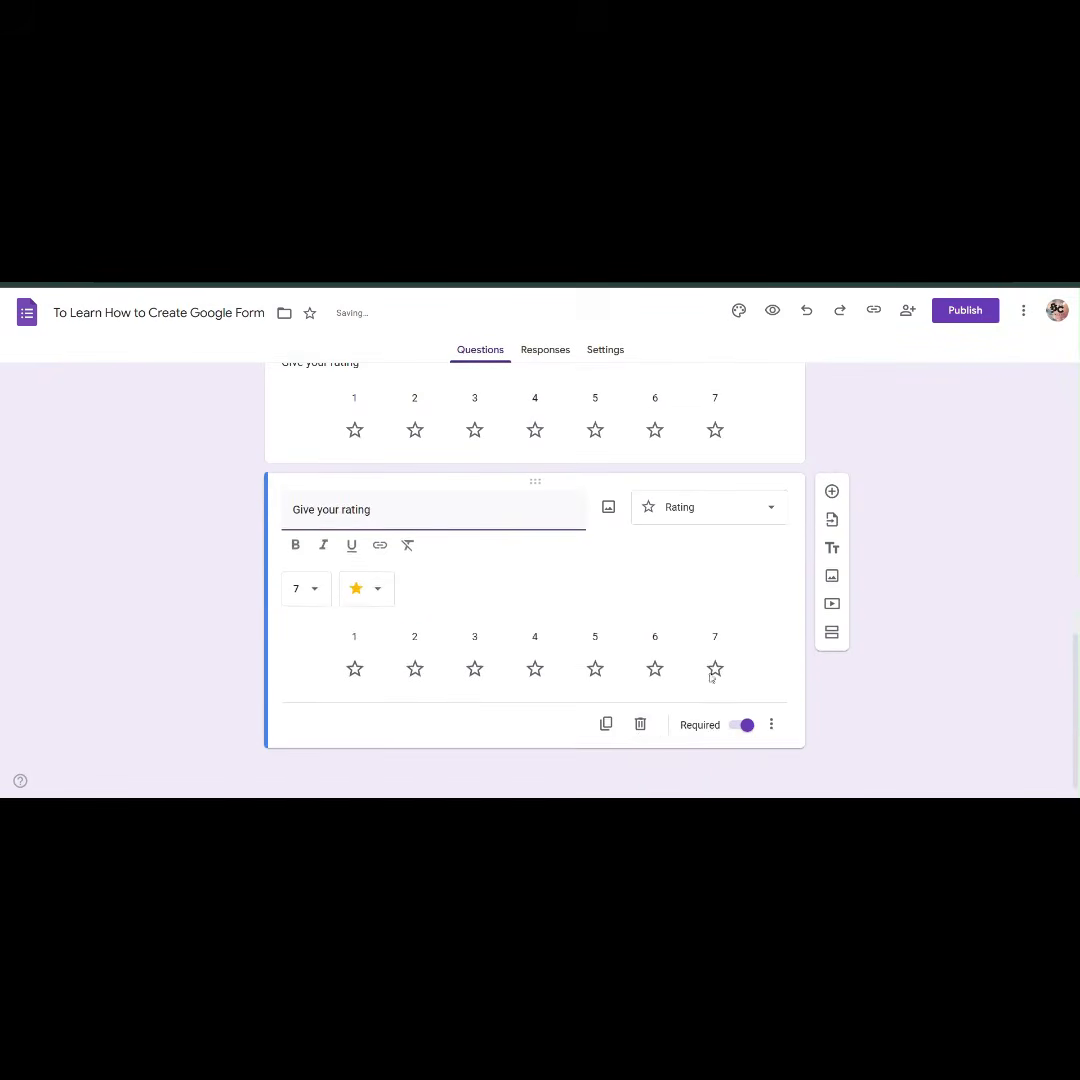
{"action": "left_click", "coordinate": [640, 723]}
- Add a multiple choice question below the rating question and title it "Which colour is this"
{"action": "left_click", "coordinate": [831, 520]}
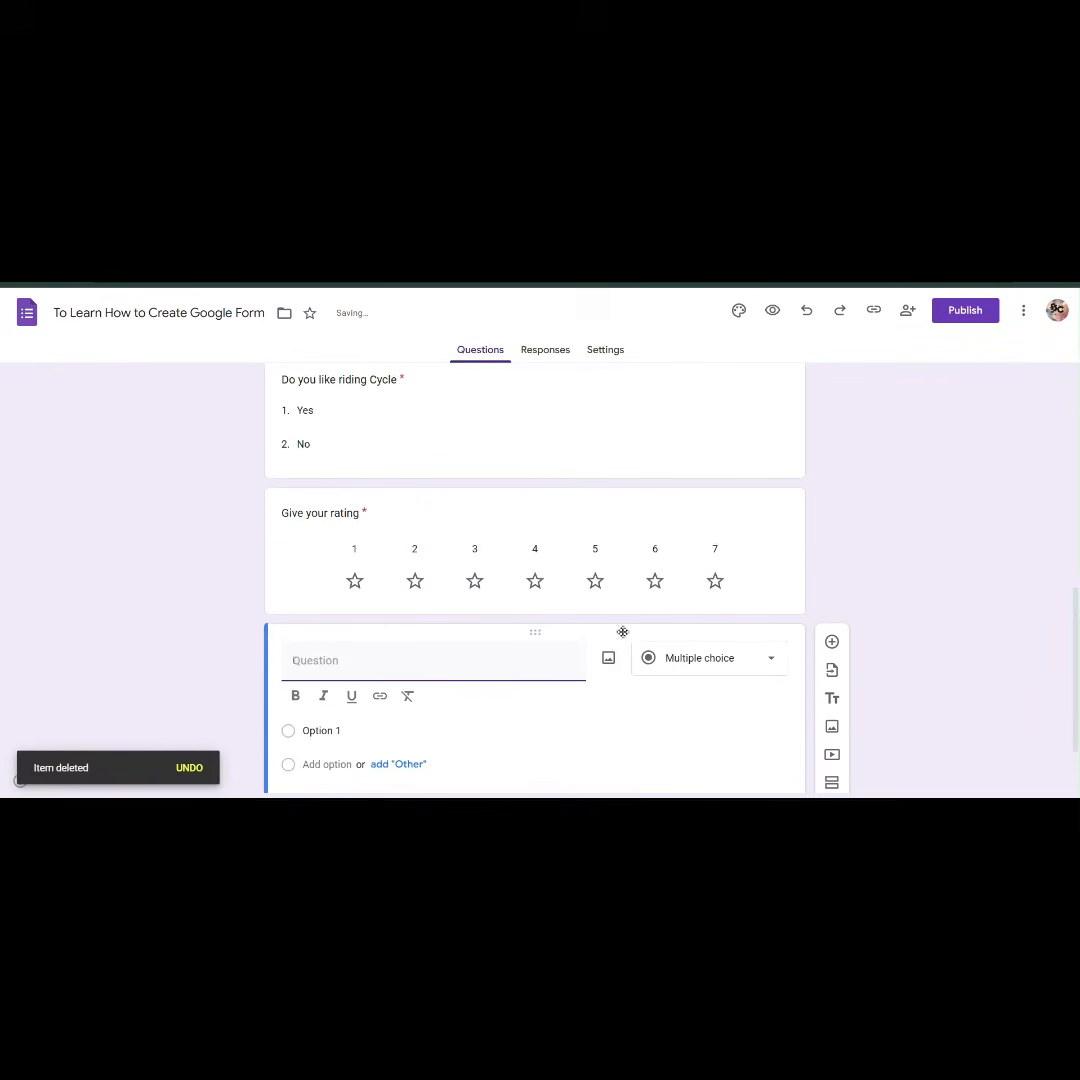
{"action": "left_click", "coordinate": [697, 662]}
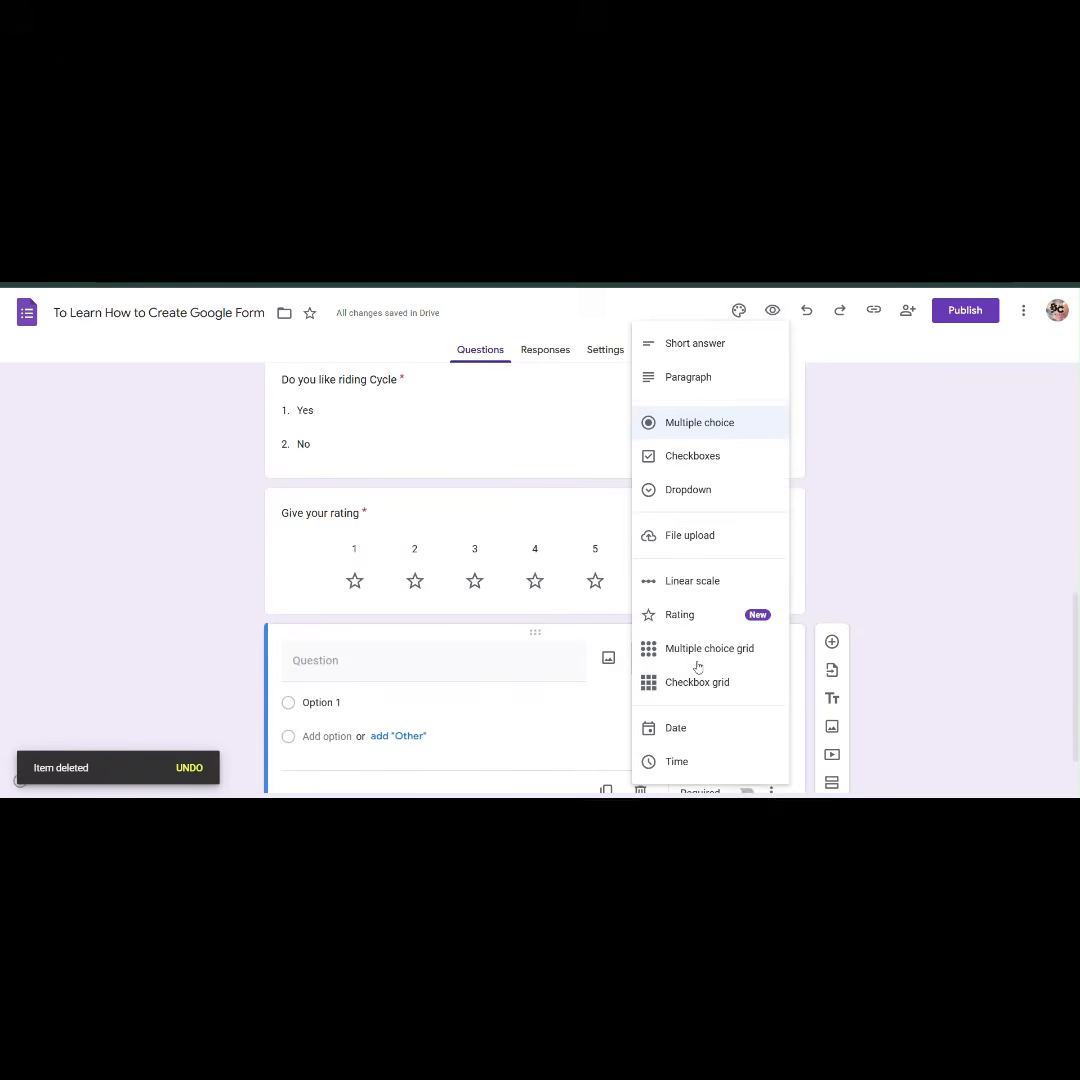
{"action": "left_click", "coordinate": [387, 663]}
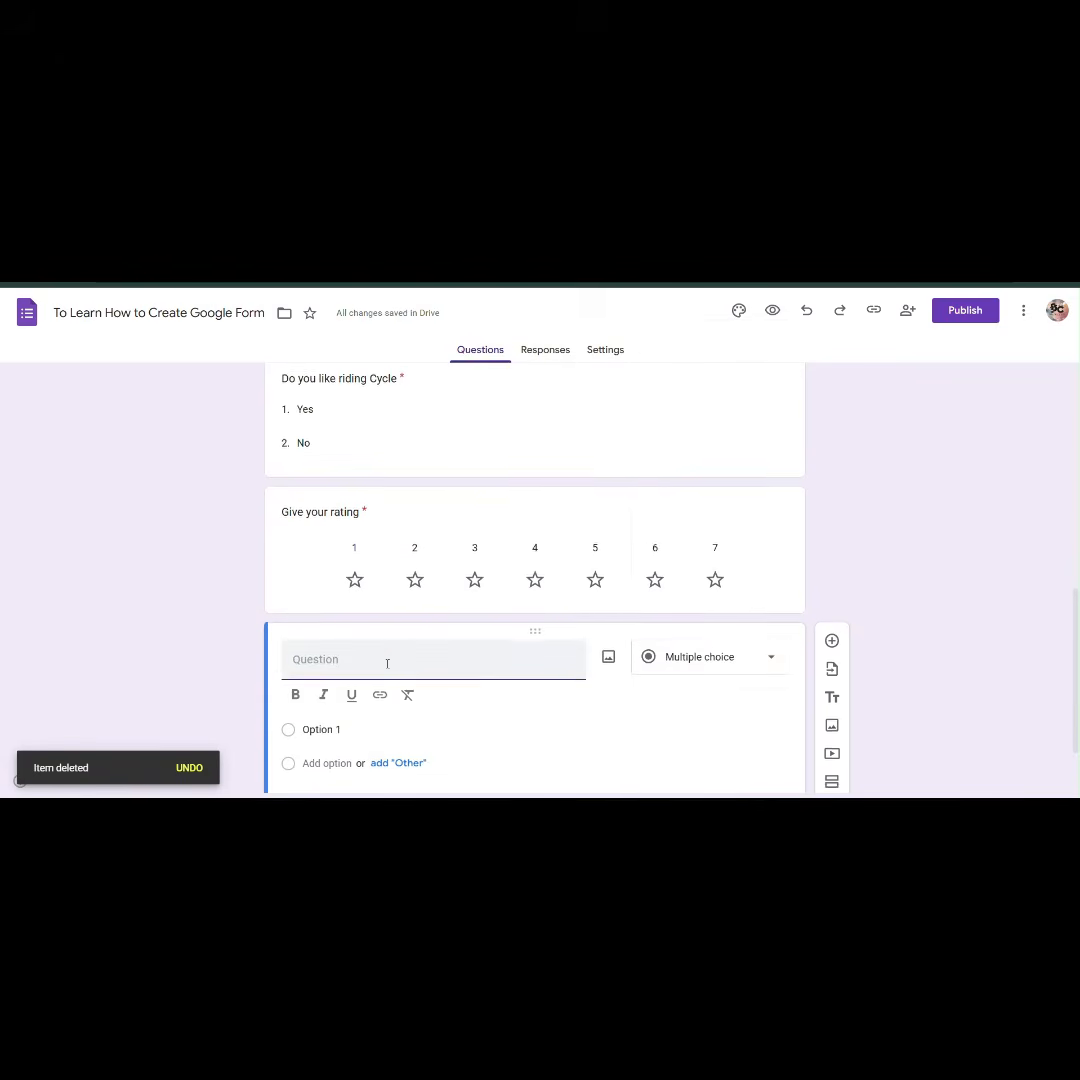
{"action": "scroll", "coordinate": [387, 665], "scroll_direction": "down", "scroll_amount": 1}
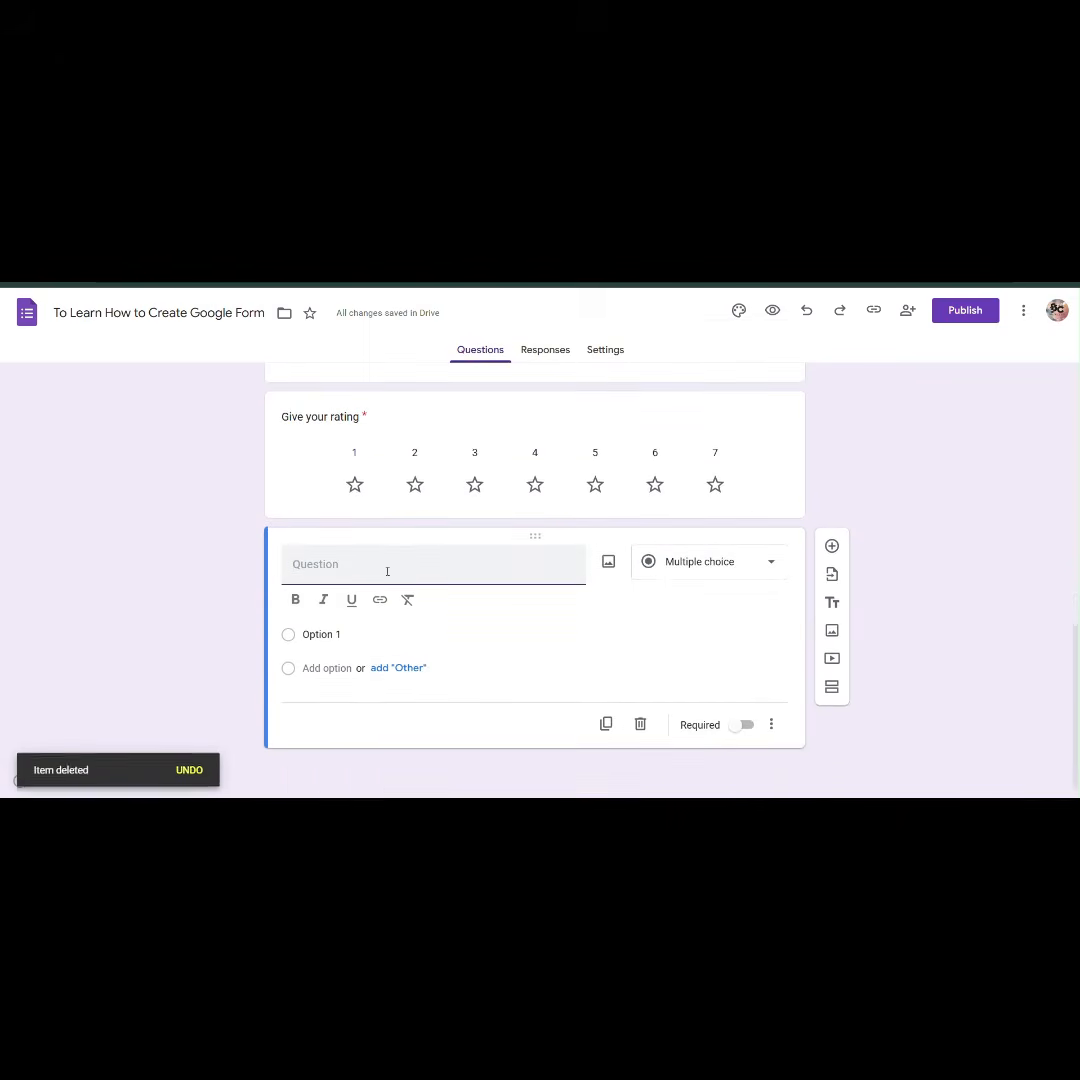
{"action": "type", "text": "W"}
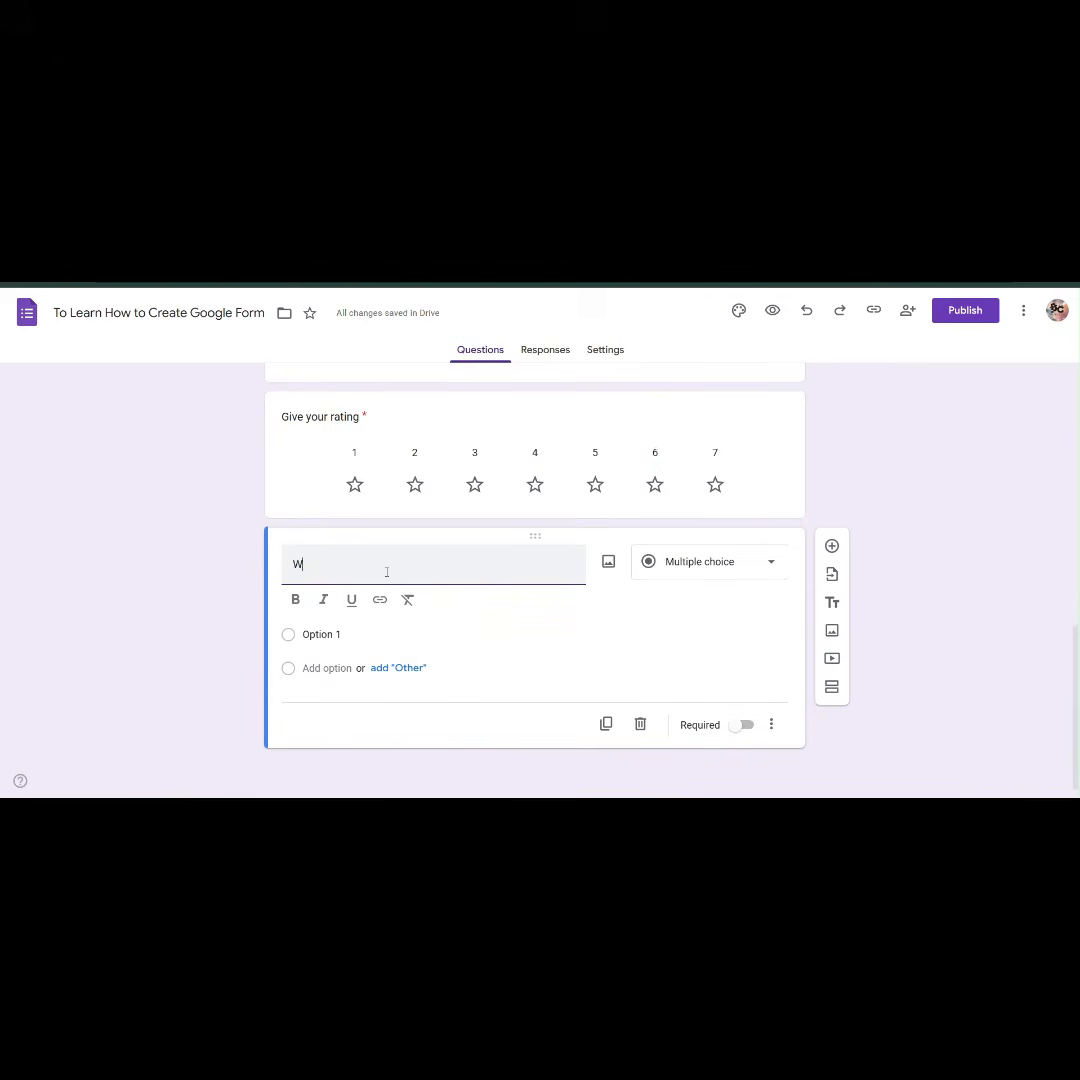
{"action": "type", "text": "hich i"}
{"action": "type", "text": "olour is this"}
{"action": "left_click", "coordinate": [758, 563]}
{"action": "left_click", "coordinate": [618, 609]}
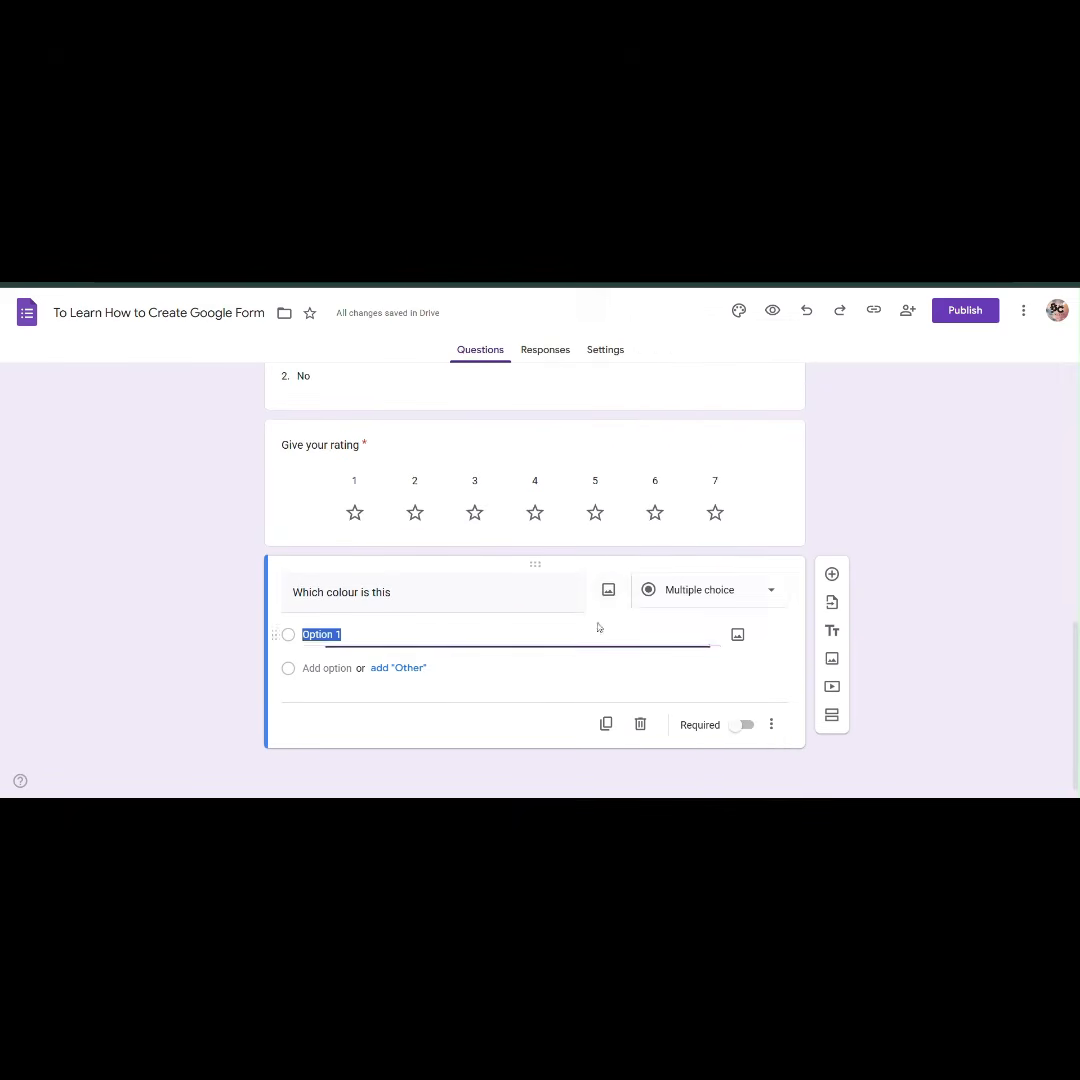
- Start adding an image to the "Which colour is this" question and search Google Images for "yellow bus"
{"action": "left_click", "coordinate": [608, 593]}
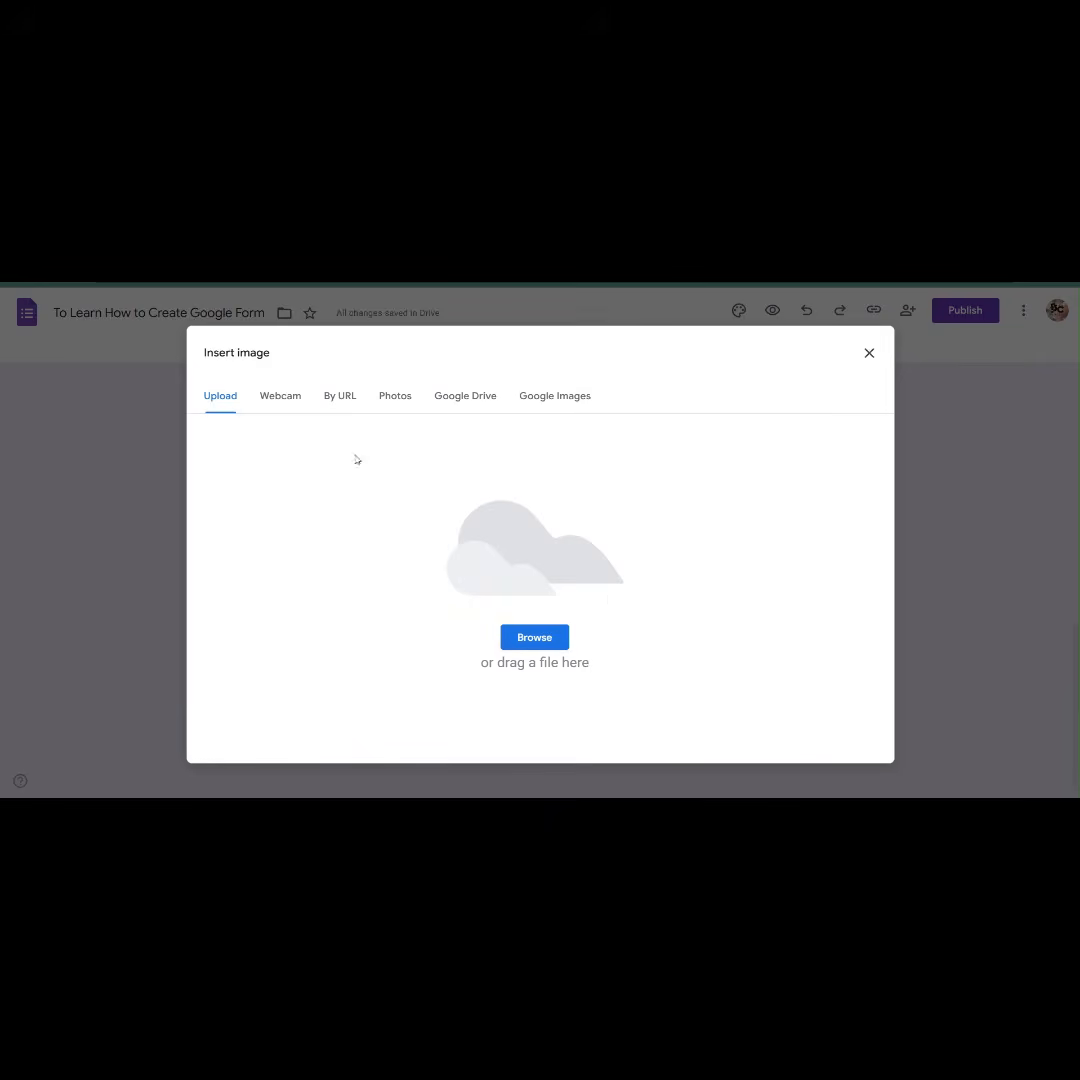
{"action": "left_click", "coordinate": [576, 396]}
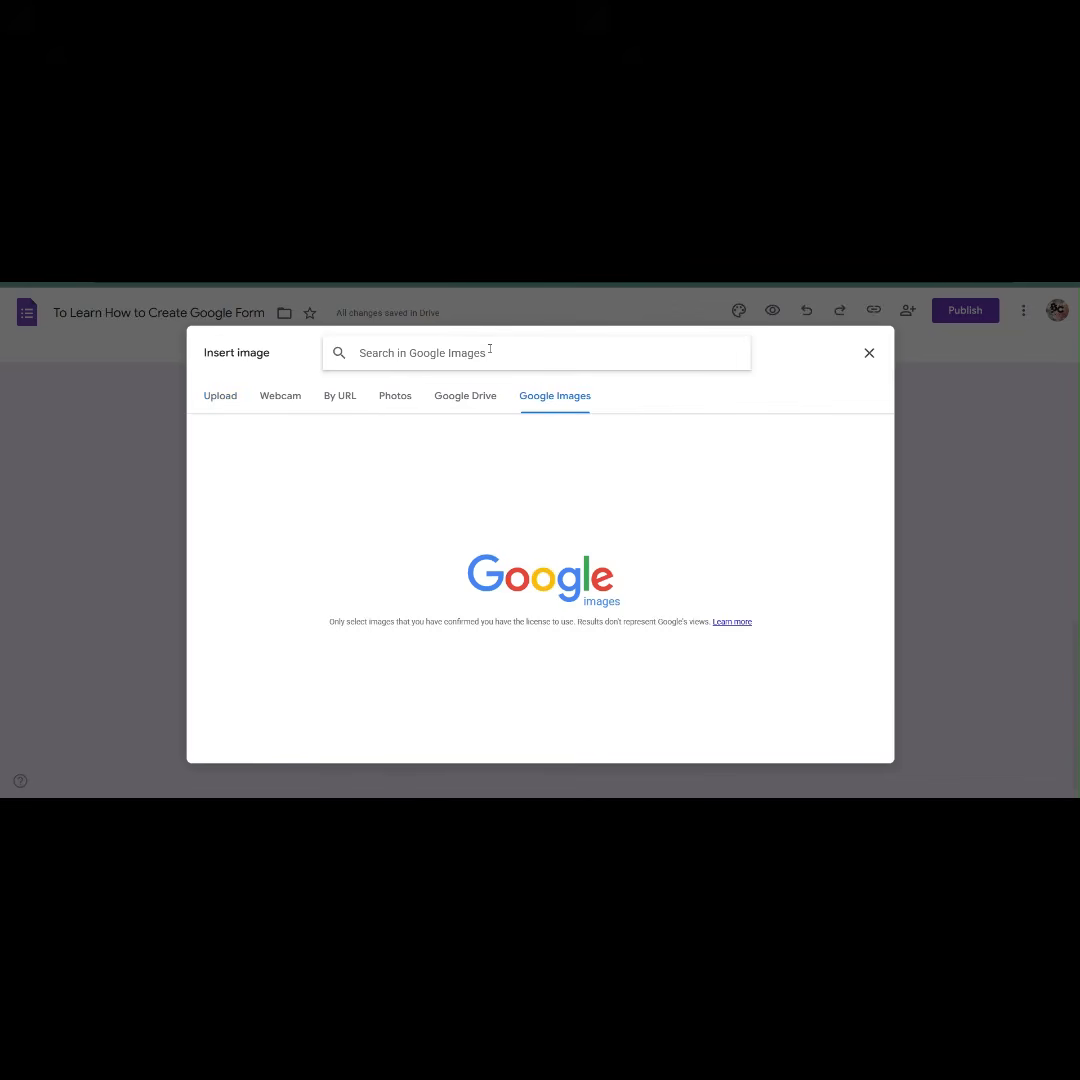
{"action": "type", "text": "yellow bus"}
{"action": "key", "text": "Return"}
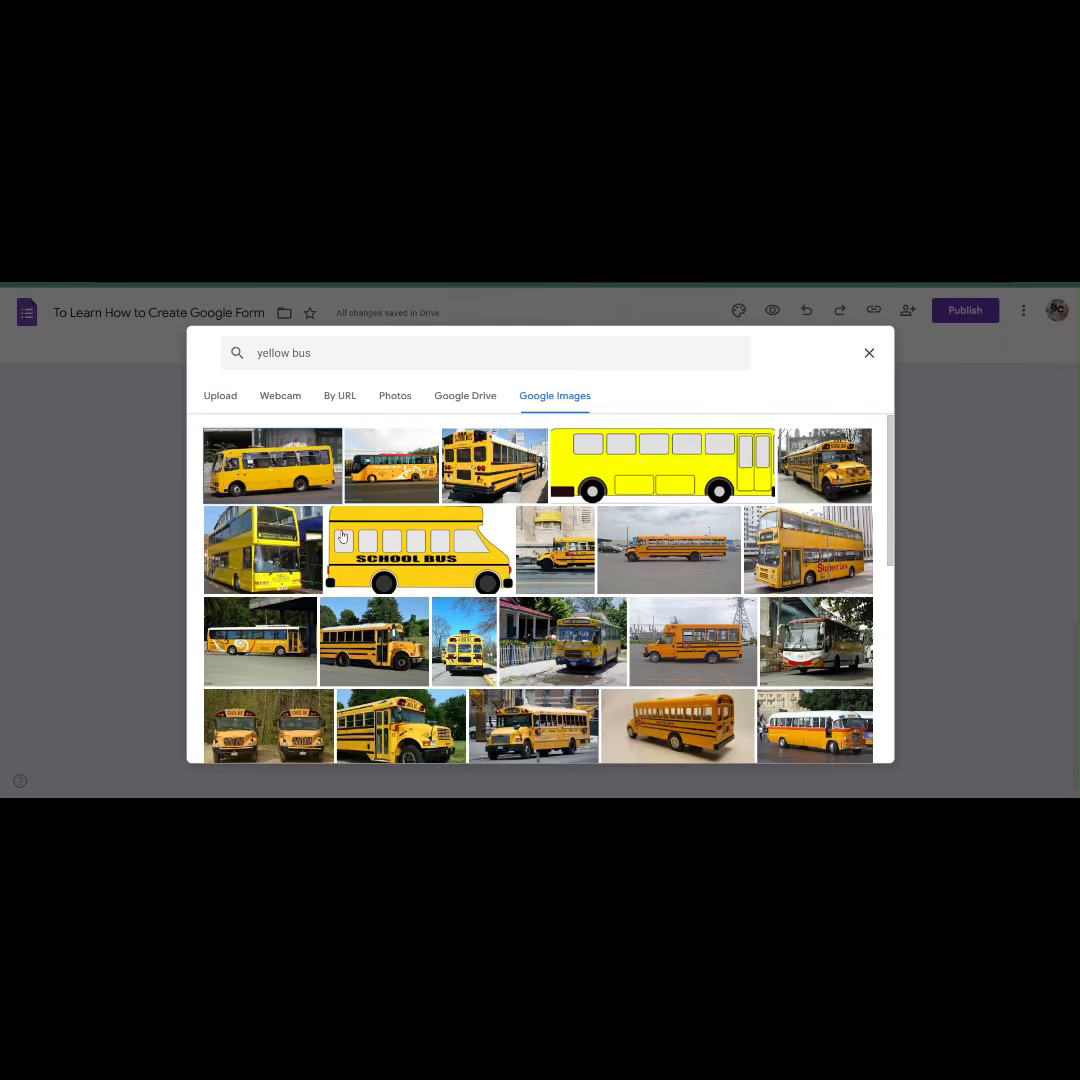
- Browse the image results and insert the cartoon yellow bus with a red roof into the question
{"action": "scroll", "coordinate": [289, 452], "scroll_direction": "down", "scroll_amount": 2}
{"action": "scroll", "coordinate": [289, 608], "scroll_direction": "down", "scroll_amount": 3}
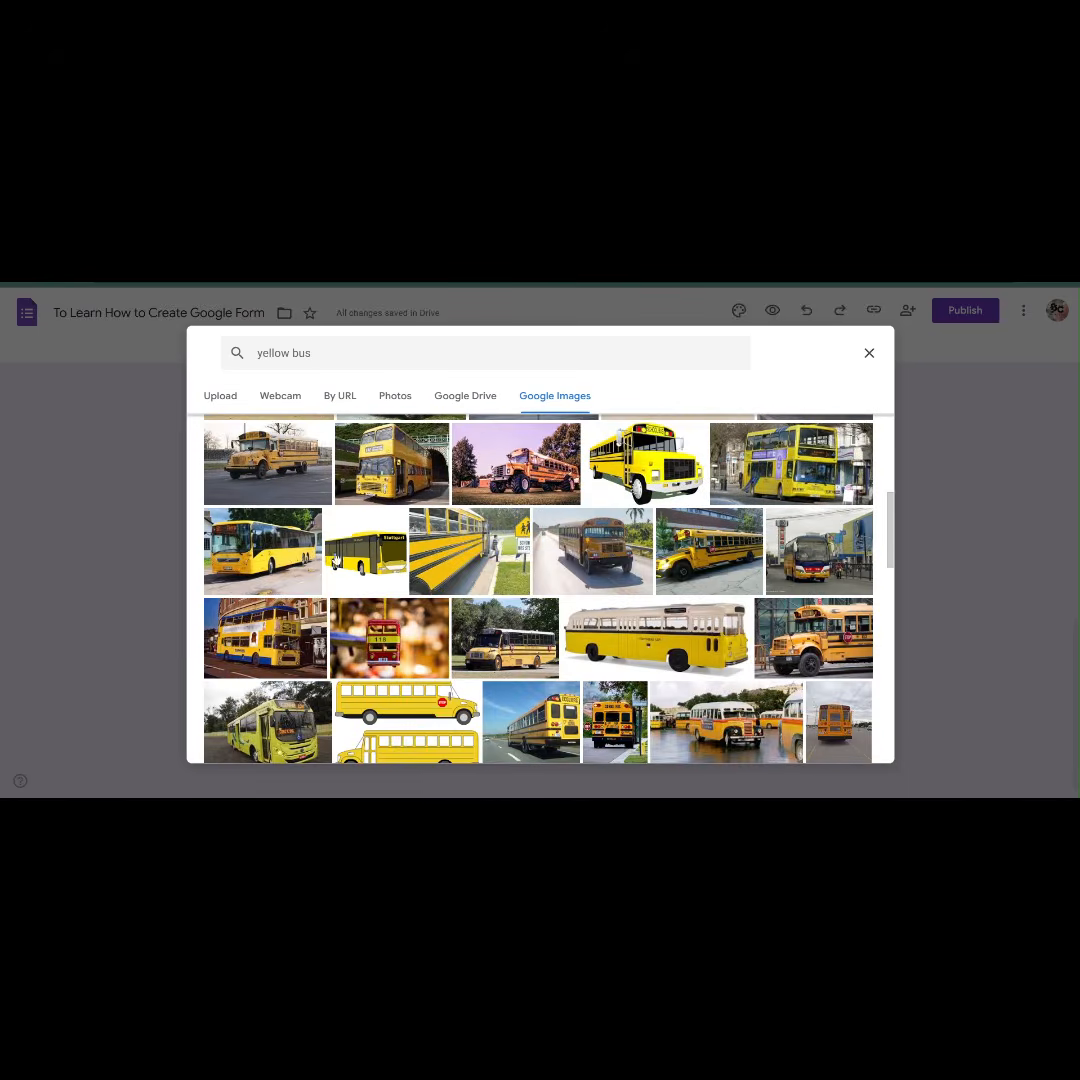
{"action": "scroll", "coordinate": [342, 604], "scroll_direction": "down", "scroll_amount": 2}
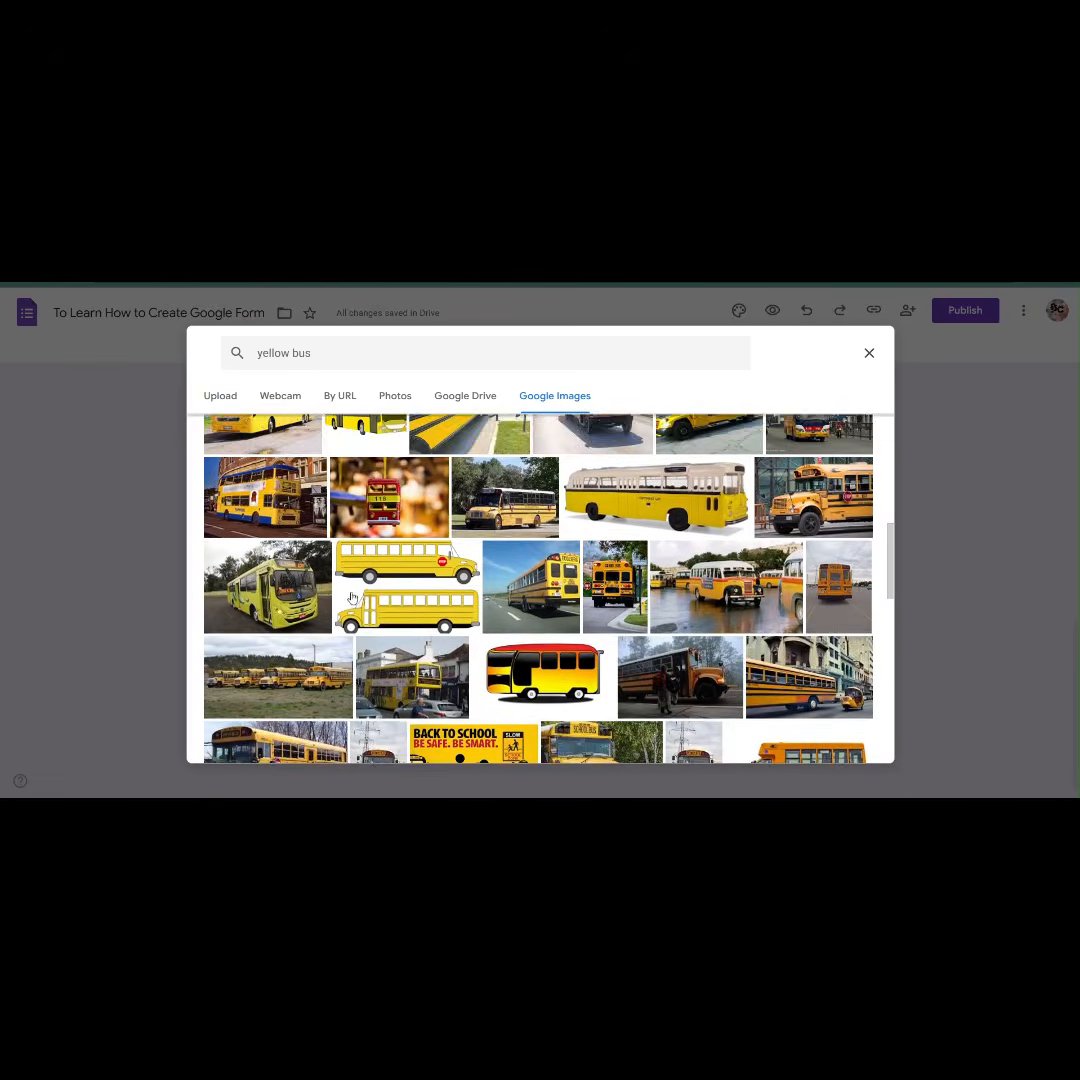
{"action": "scroll", "coordinate": [350, 600], "scroll_direction": "down", "scroll_amount": 3}
{"action": "scroll", "coordinate": [358, 596], "scroll_direction": "down", "scroll_amount": 2}
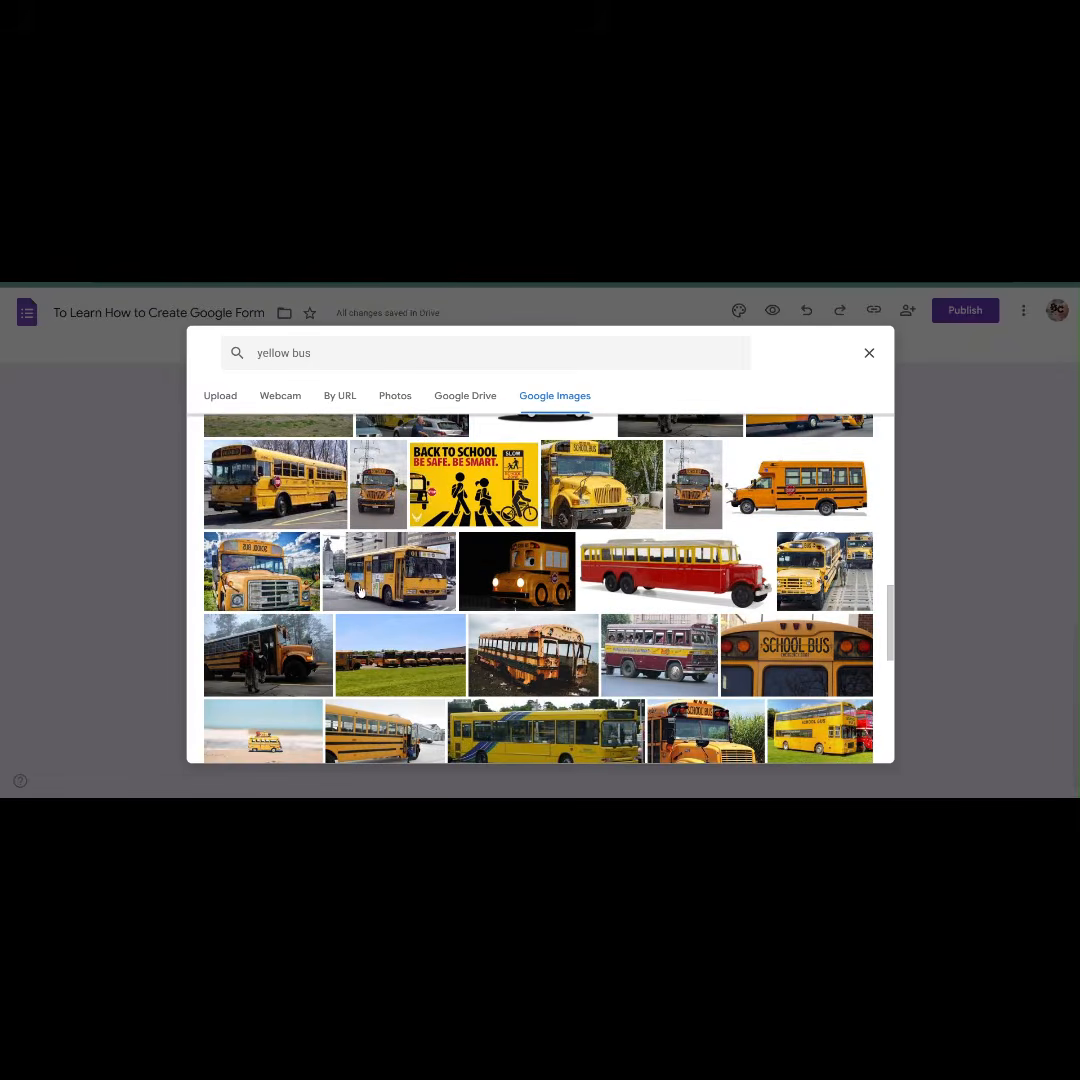
{"action": "scroll", "coordinate": [359, 591], "scroll_direction": "down", "scroll_amount": 7}
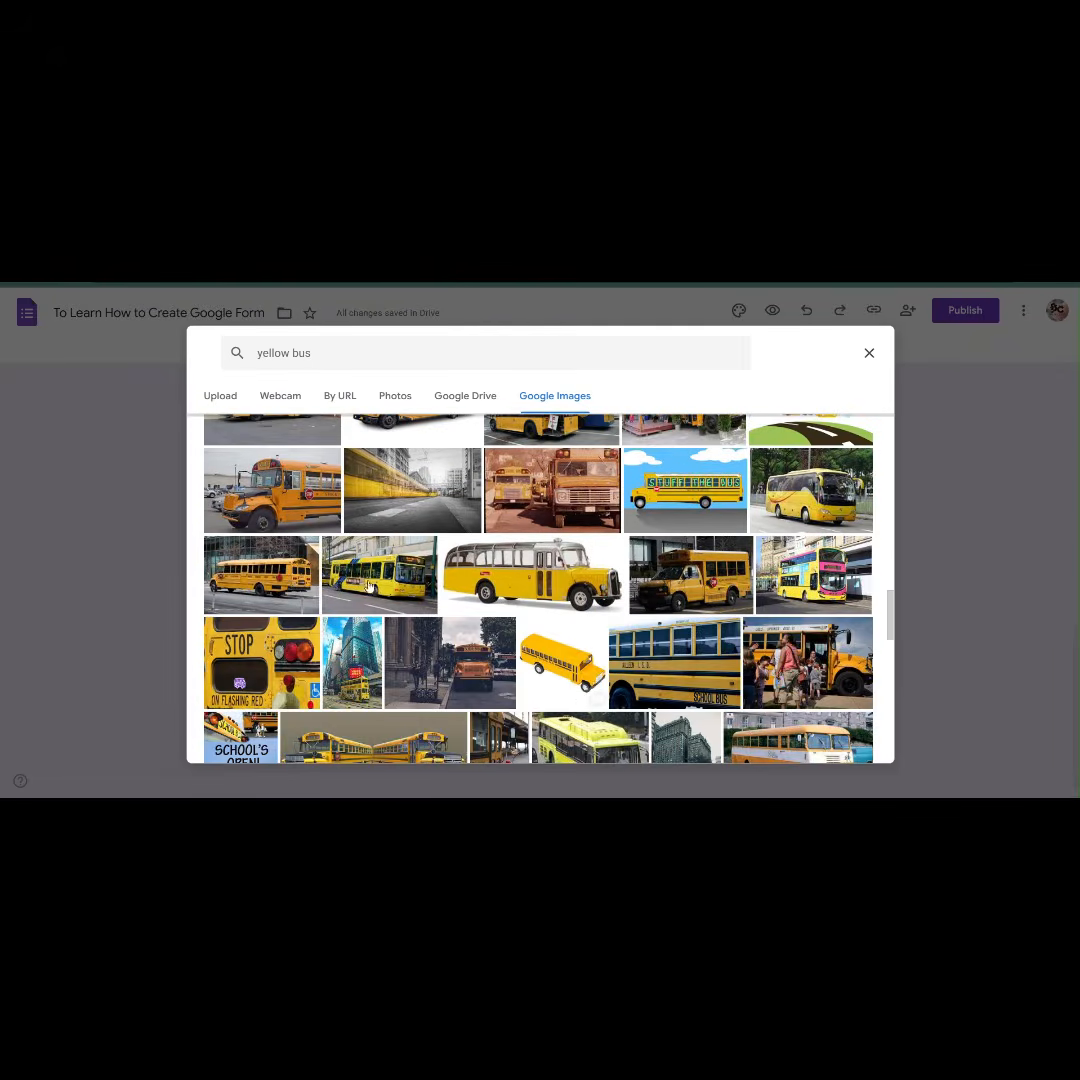
{"action": "scroll", "coordinate": [369, 587], "scroll_direction": "down", "scroll_amount": 8}
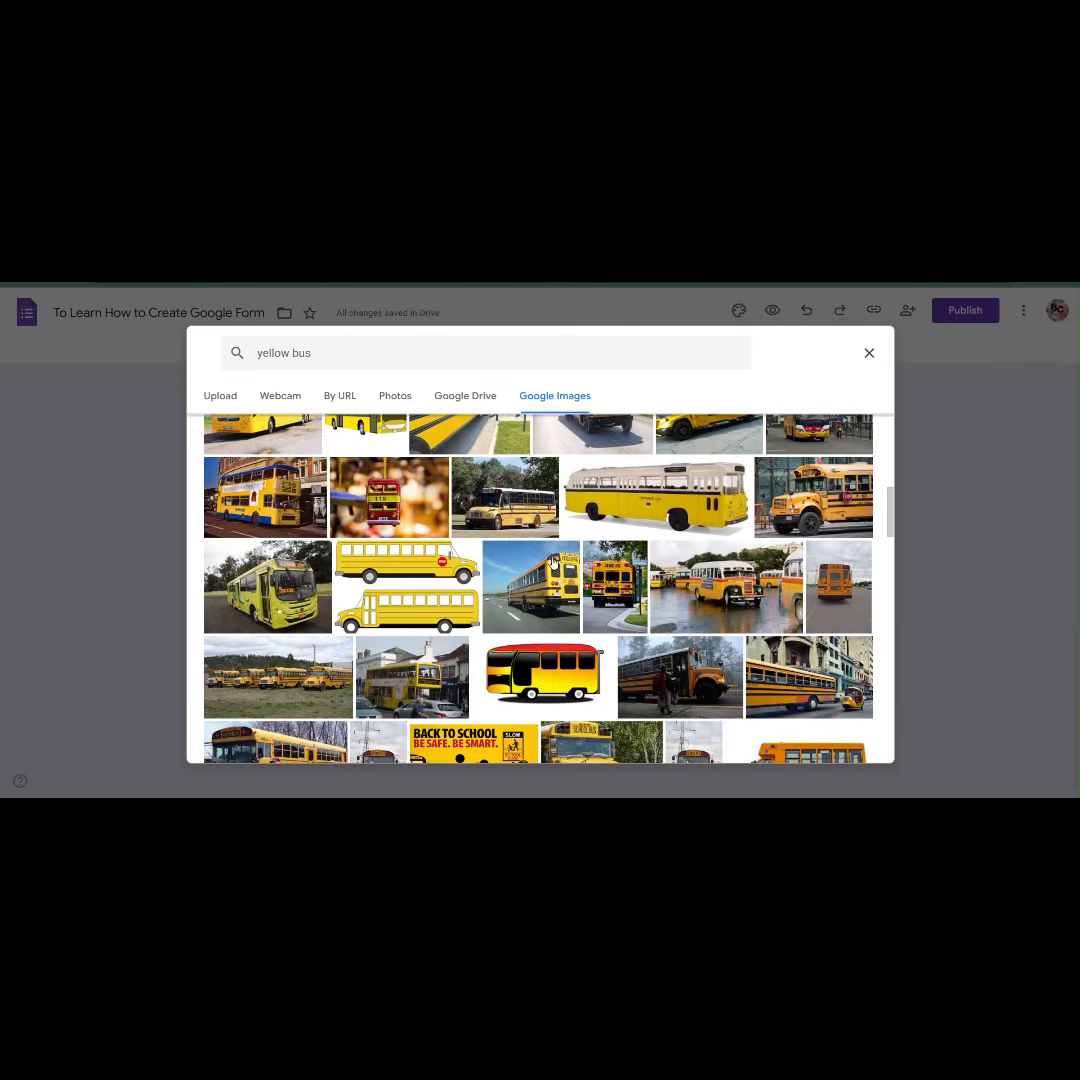
{"action": "left_click", "coordinate": [585, 670]}
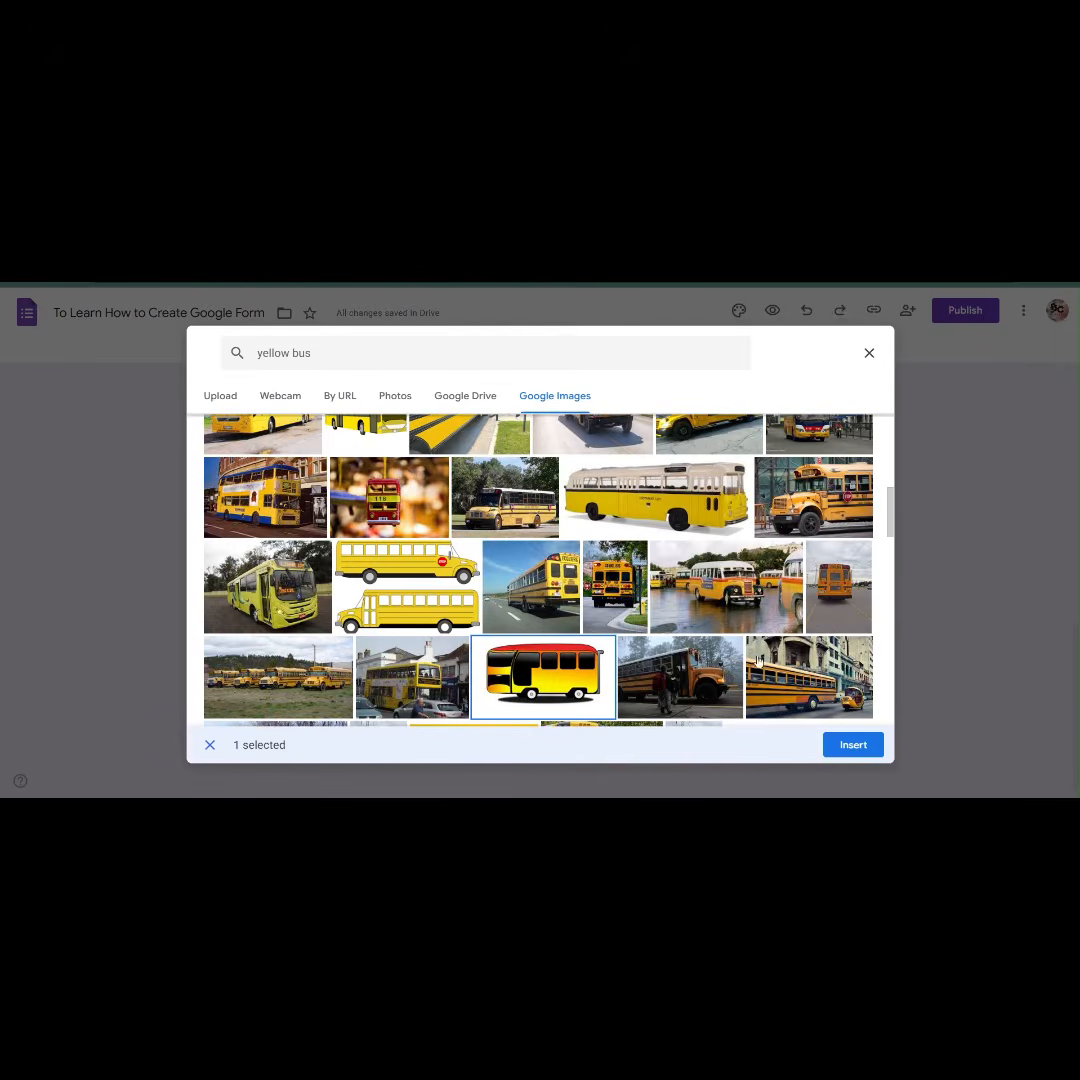
{"action": "left_click", "coordinate": [853, 744]}
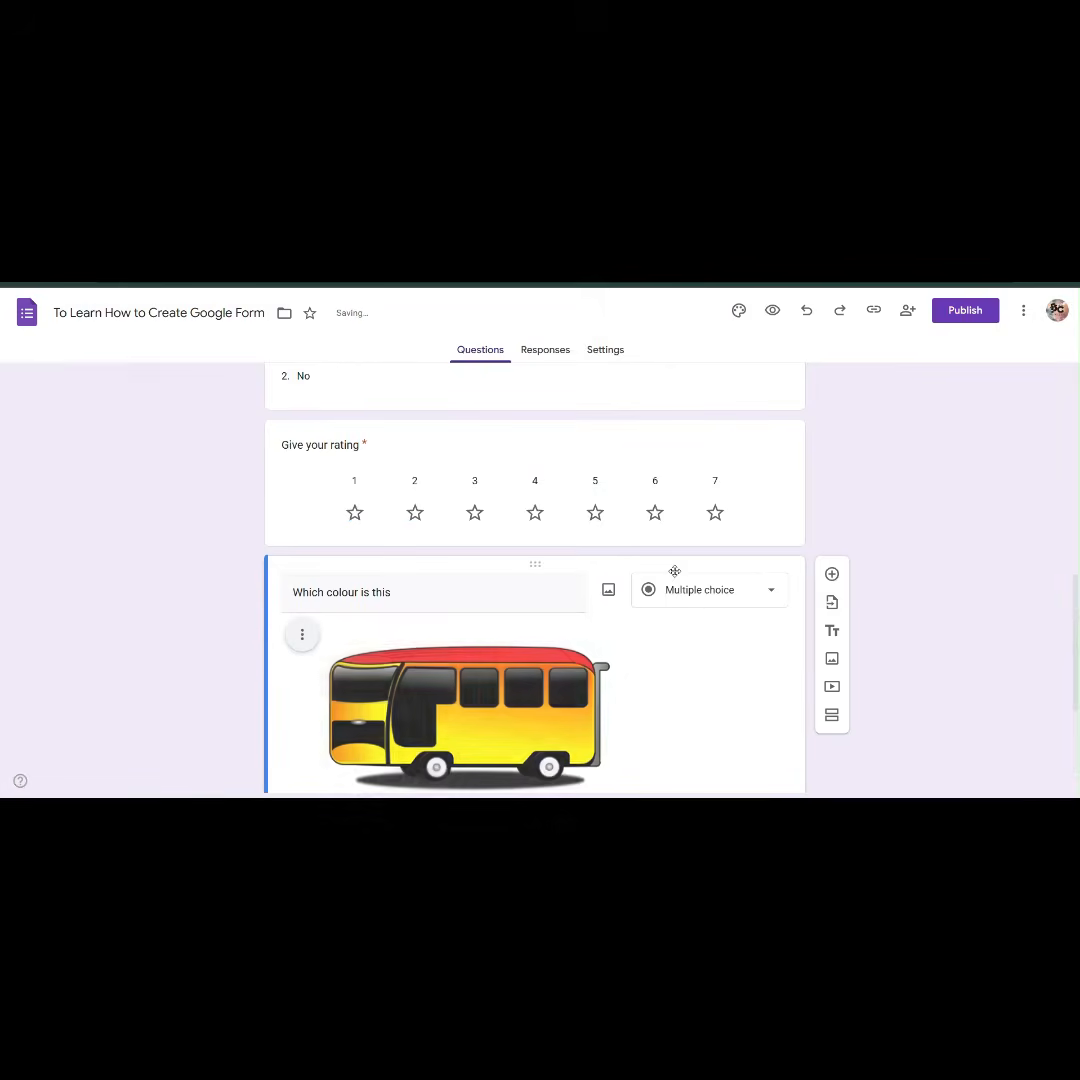
- Resize the bus image proportionally, first shrinking it and then enlarging it to slightly below its inserted size
{"action": "left_click", "coordinate": [543, 595]}
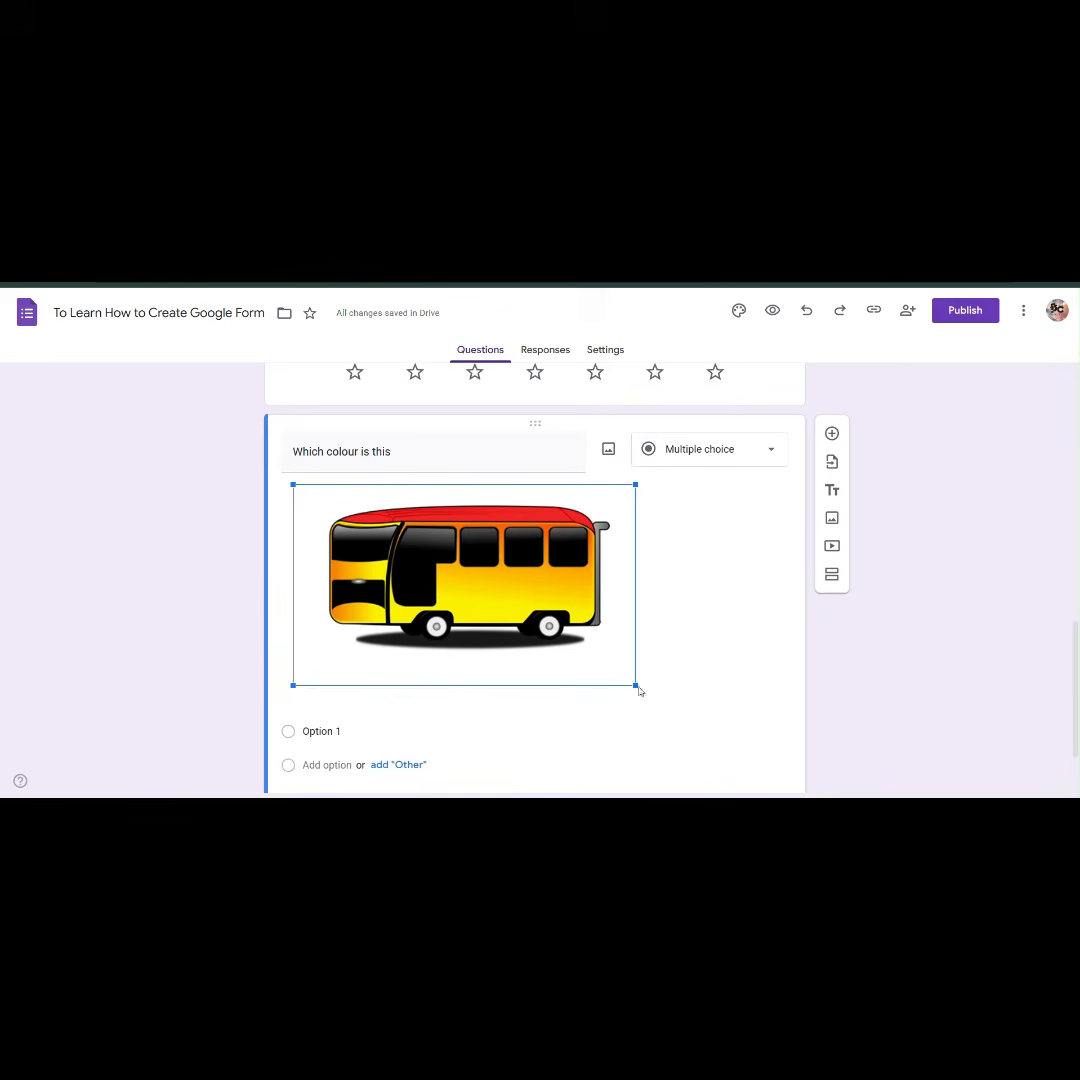
{"action": "left_click_drag", "start_coordinate": [635, 684], "coordinate": [550, 628]}
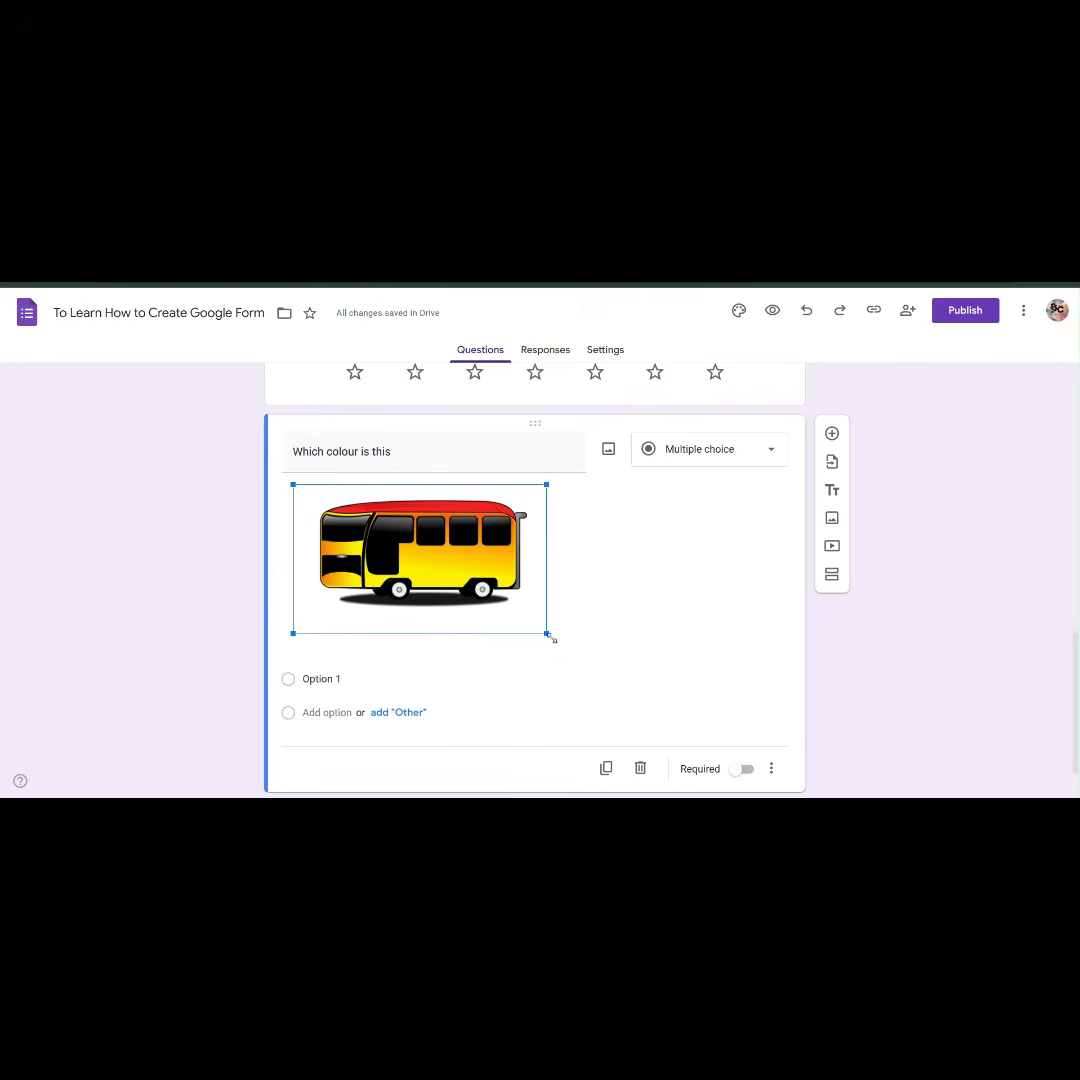
{"action": "left_click_drag", "start_coordinate": [545, 634], "coordinate": [603, 667]}
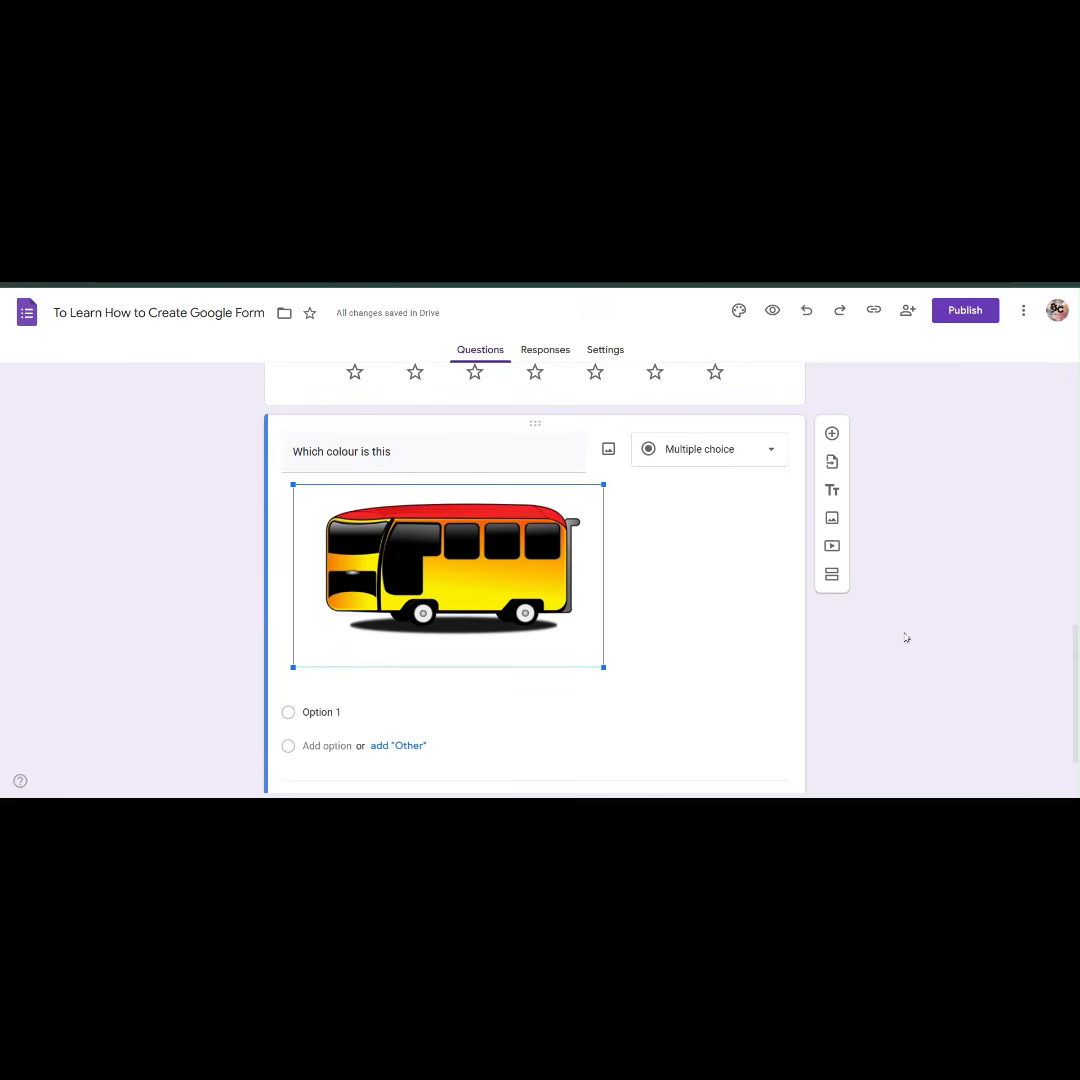
{"action": "left_click", "coordinate": [676, 577]}
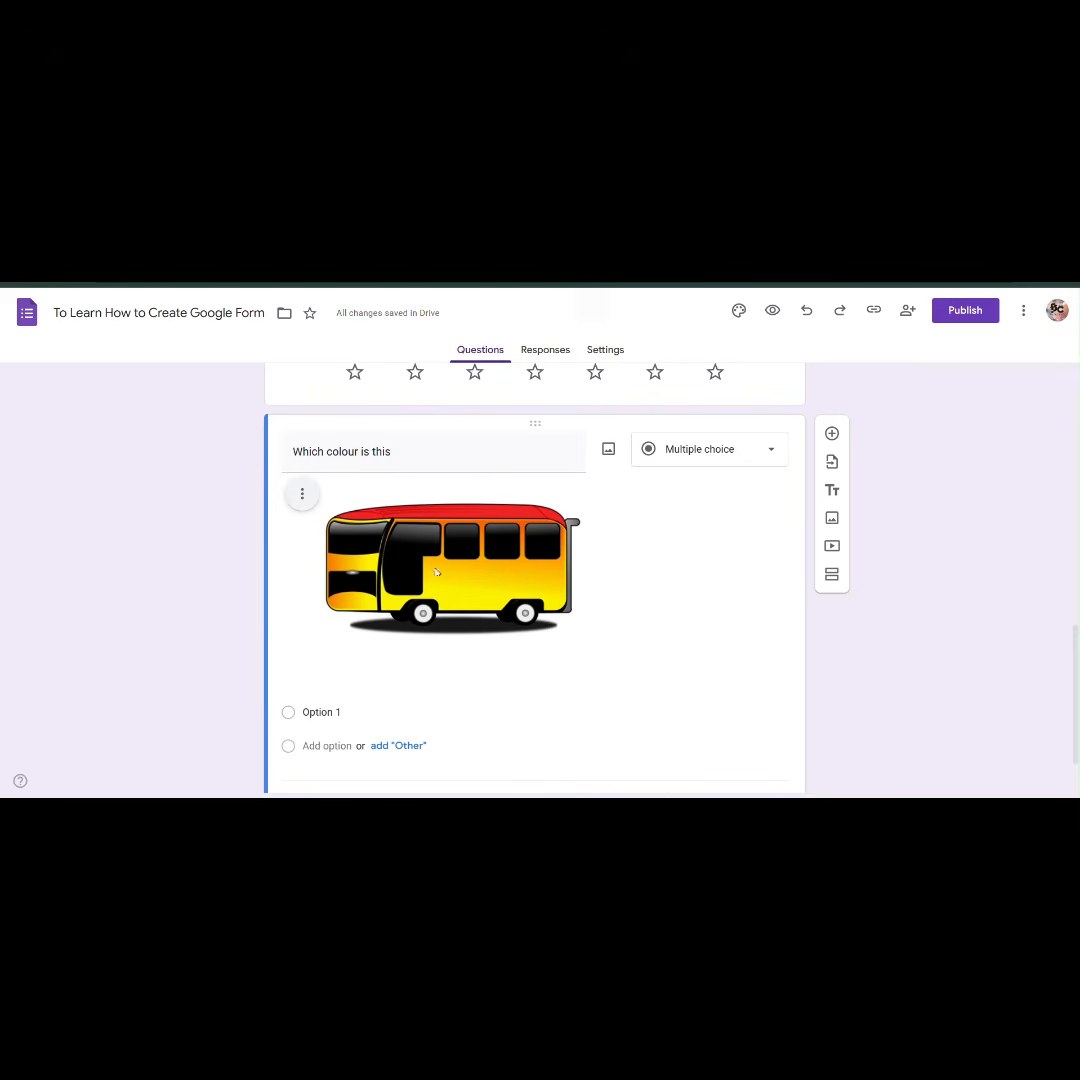
- Try center alignment and right alignment for the bus image
{"action": "left_click", "coordinate": [302, 493]}
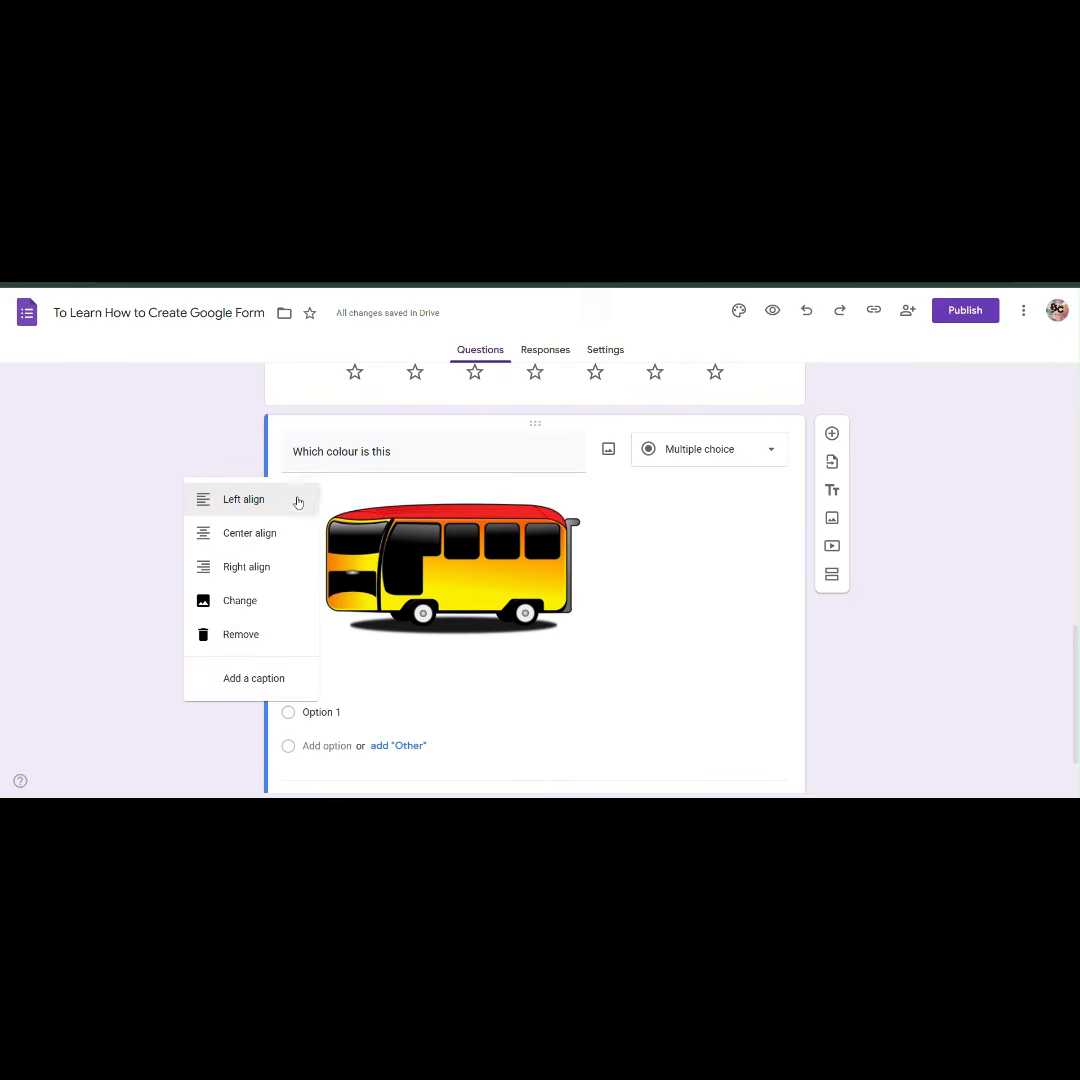
{"action": "left_click", "coordinate": [276, 536]}
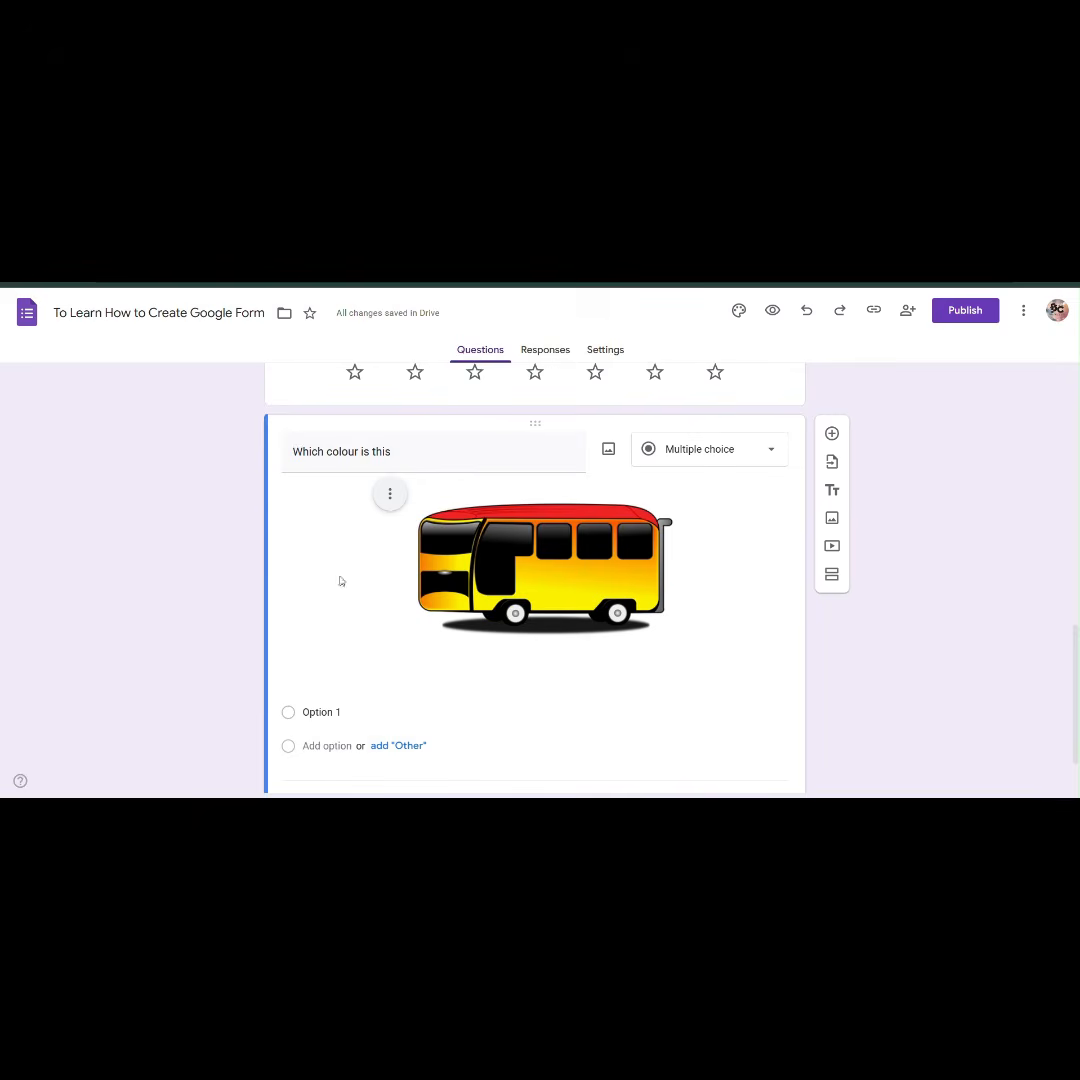
{"action": "left_click", "coordinate": [389, 494]}
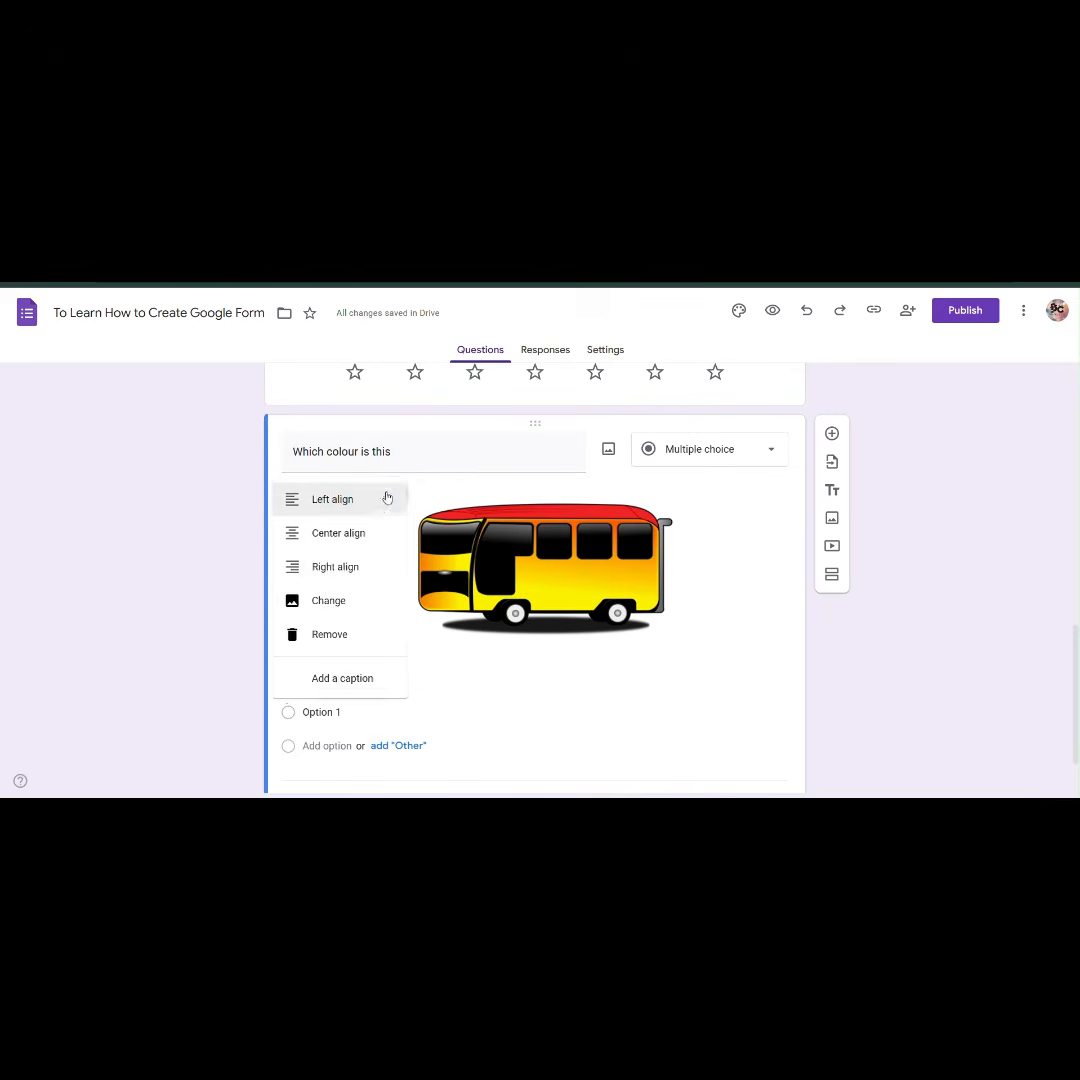
{"action": "left_click", "coordinate": [340, 567]}
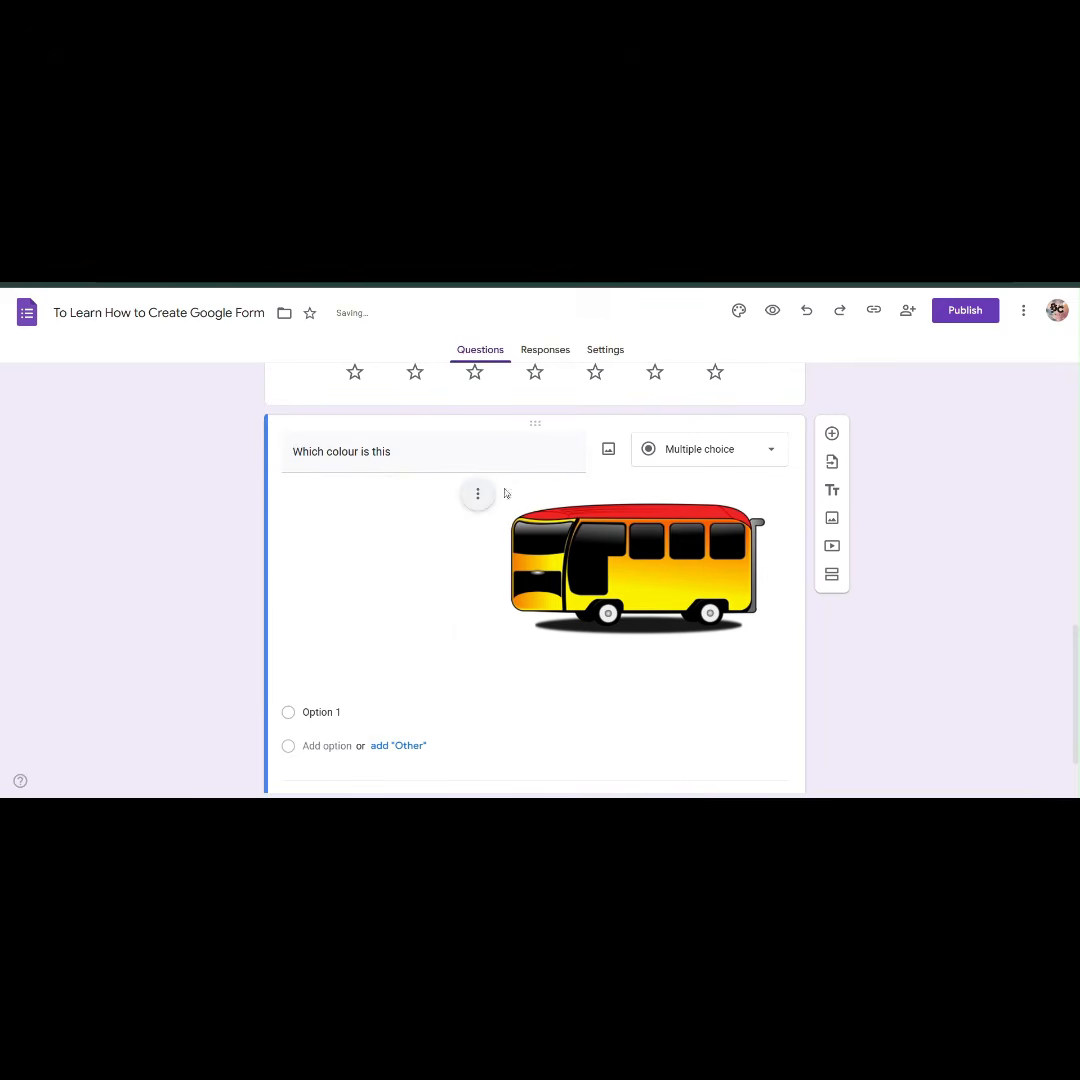
- Add the caption "School Bus" to the bus image and center-align the image
{"action": "left_click", "coordinate": [477, 494]}
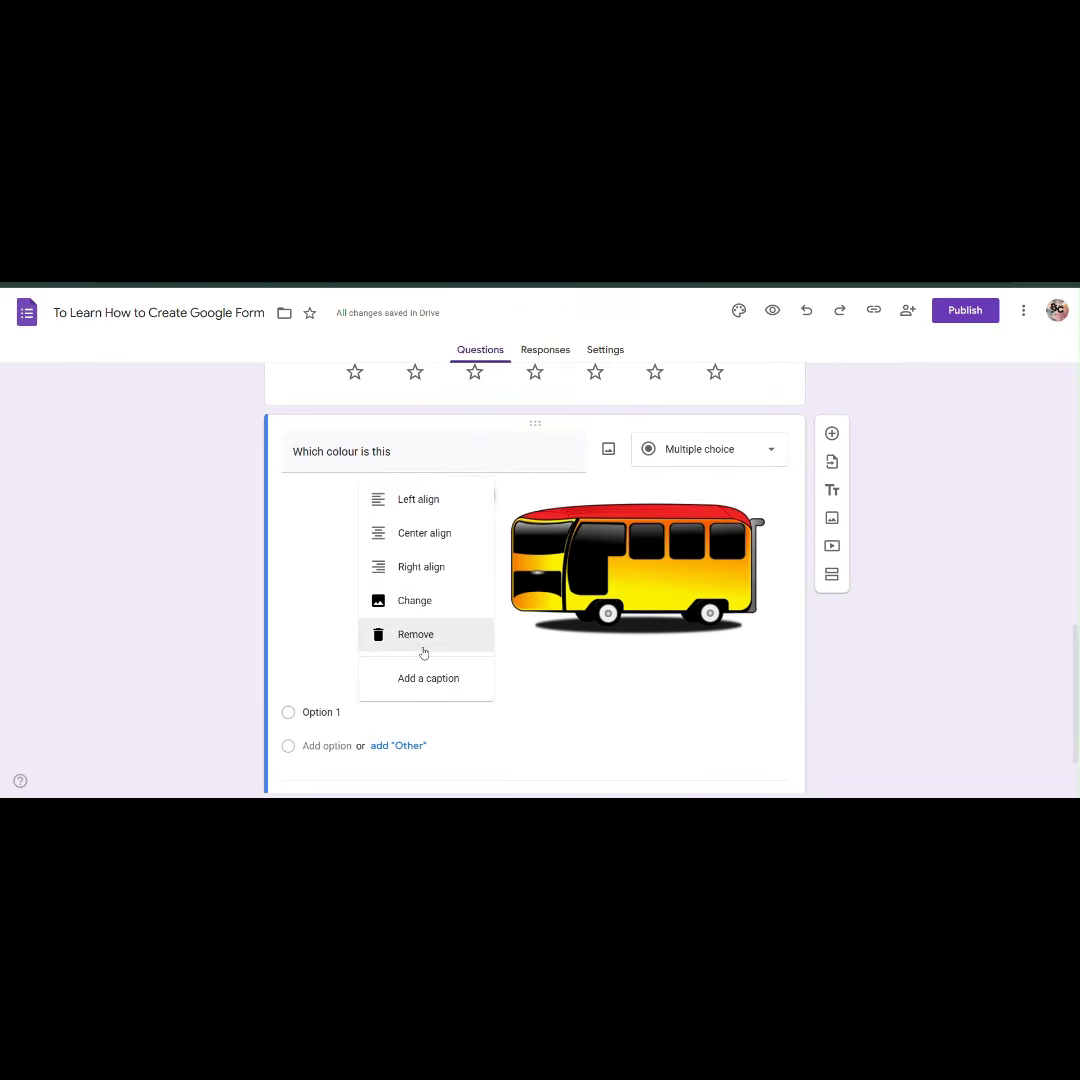
{"action": "left_click", "coordinate": [423, 680]}
{"action": "type", "text": "s"}
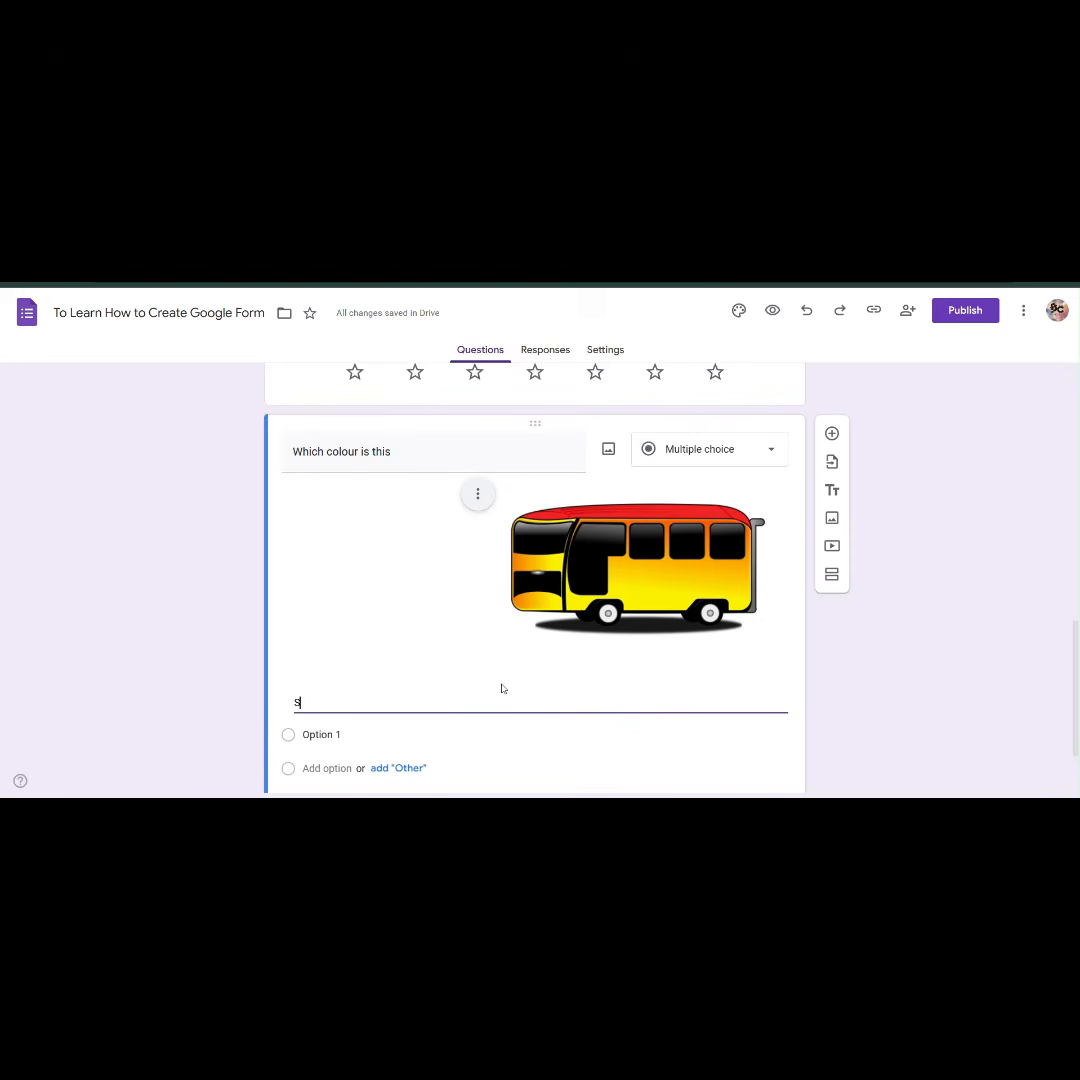
{"action": "type", "text": "chool Bus"}
{"action": "left_click", "coordinate": [477, 494]}
{"action": "left_click", "coordinate": [406, 533]}
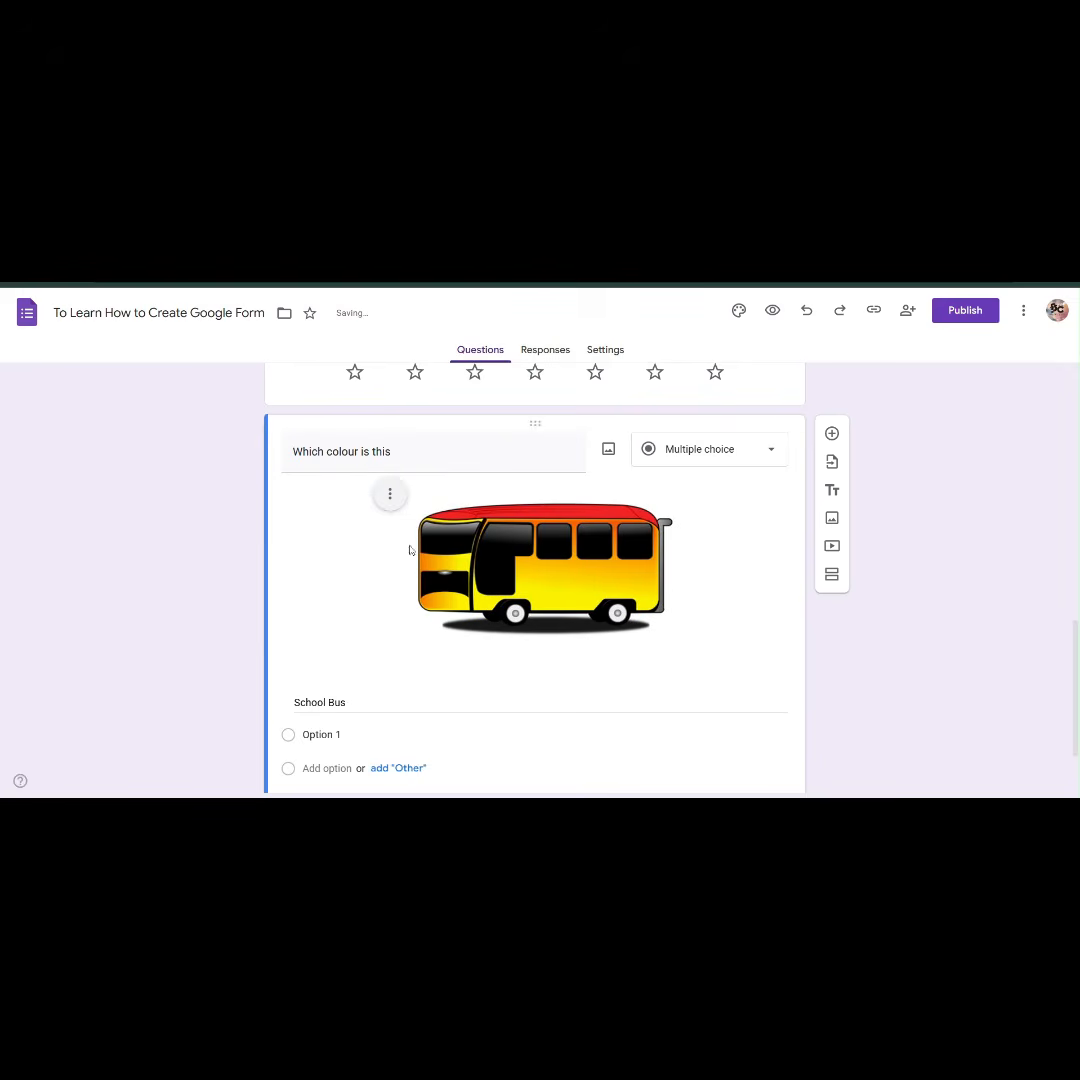
- Enter the answer options "Yellow and Red", "Red" and "Yellow" for the colour question
{"action": "left_click", "coordinate": [321, 734]}
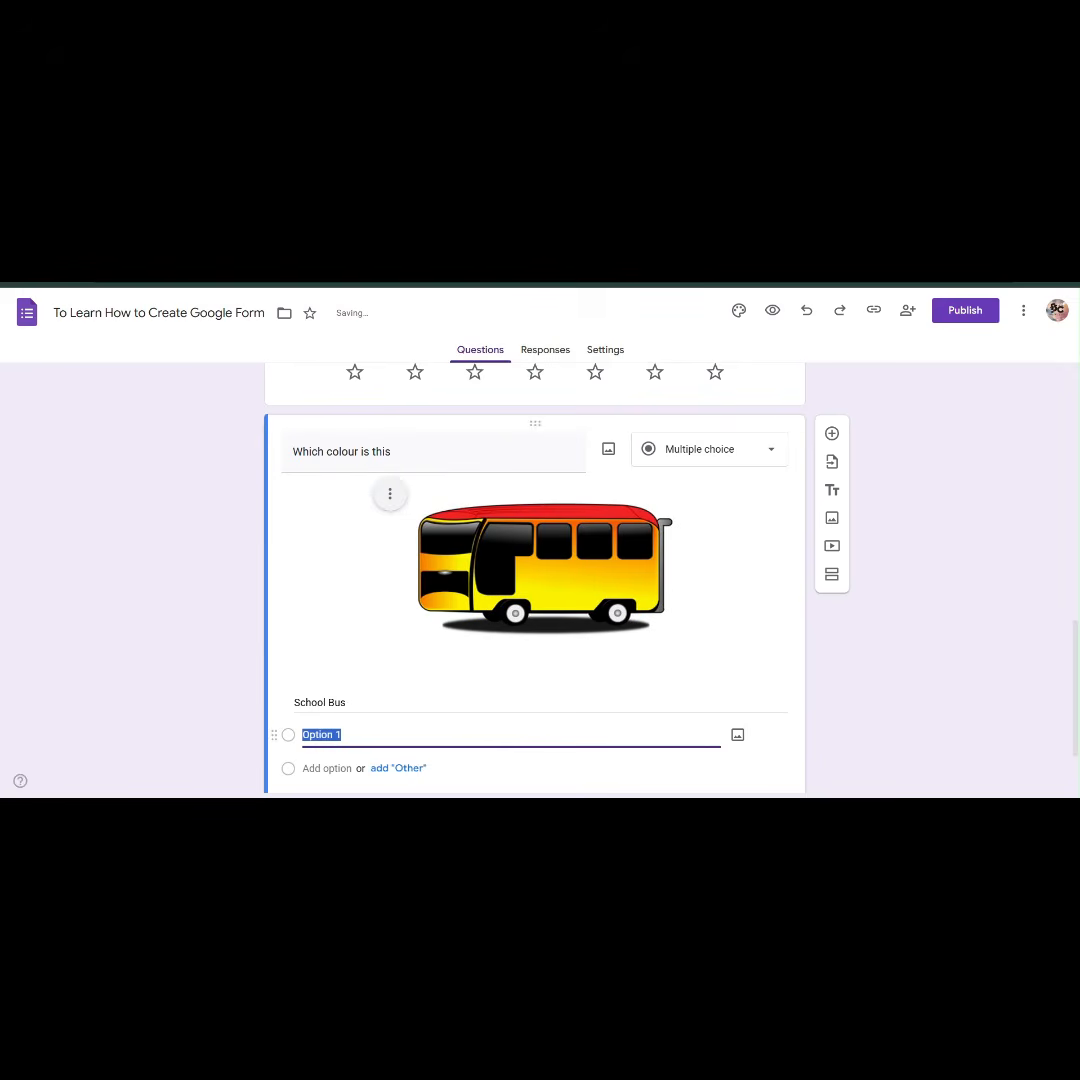
{"action": "scroll", "coordinate": [360, 640], "scroll_direction": "down", "scroll_amount": 1}
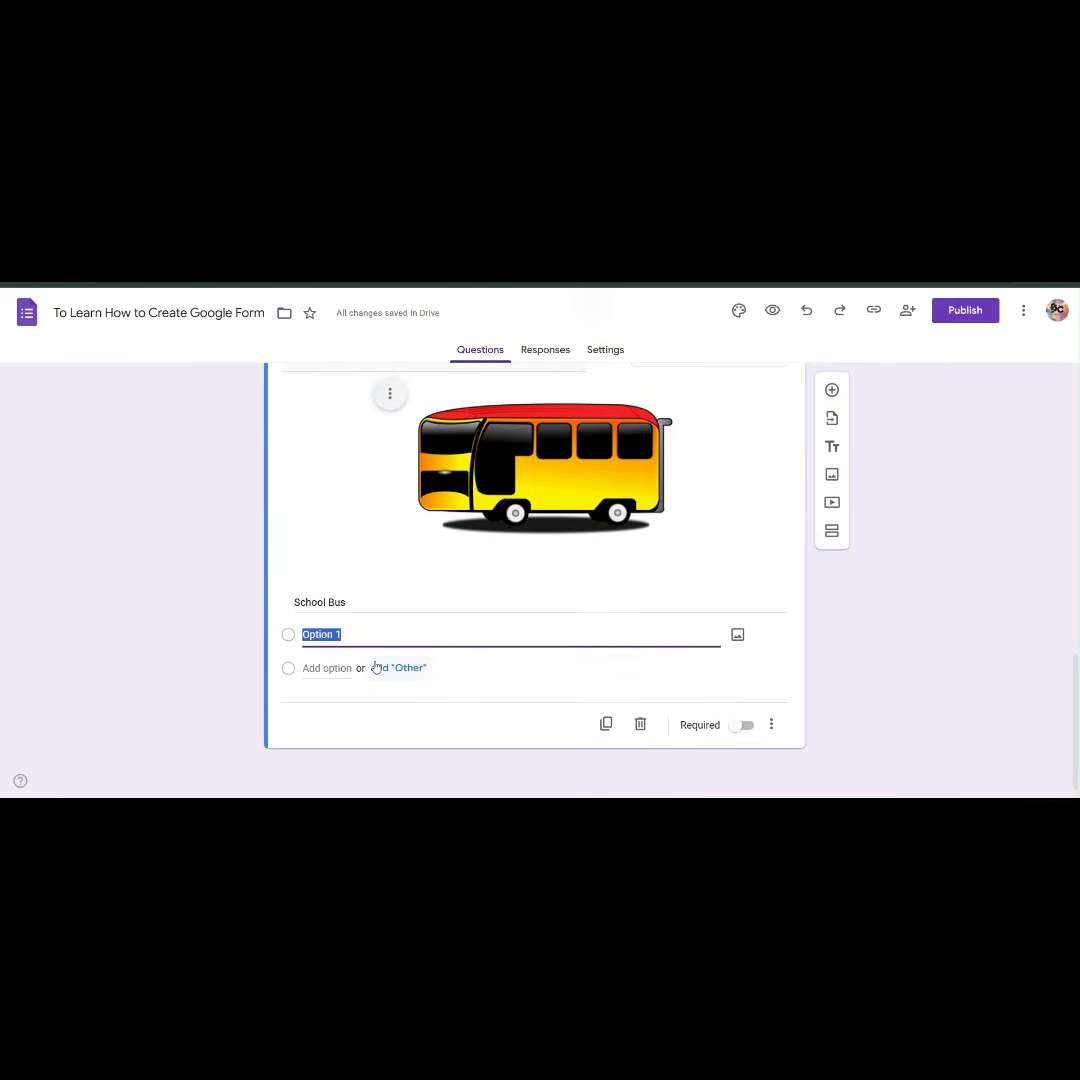
{"action": "type", "text": "Yellow and"}
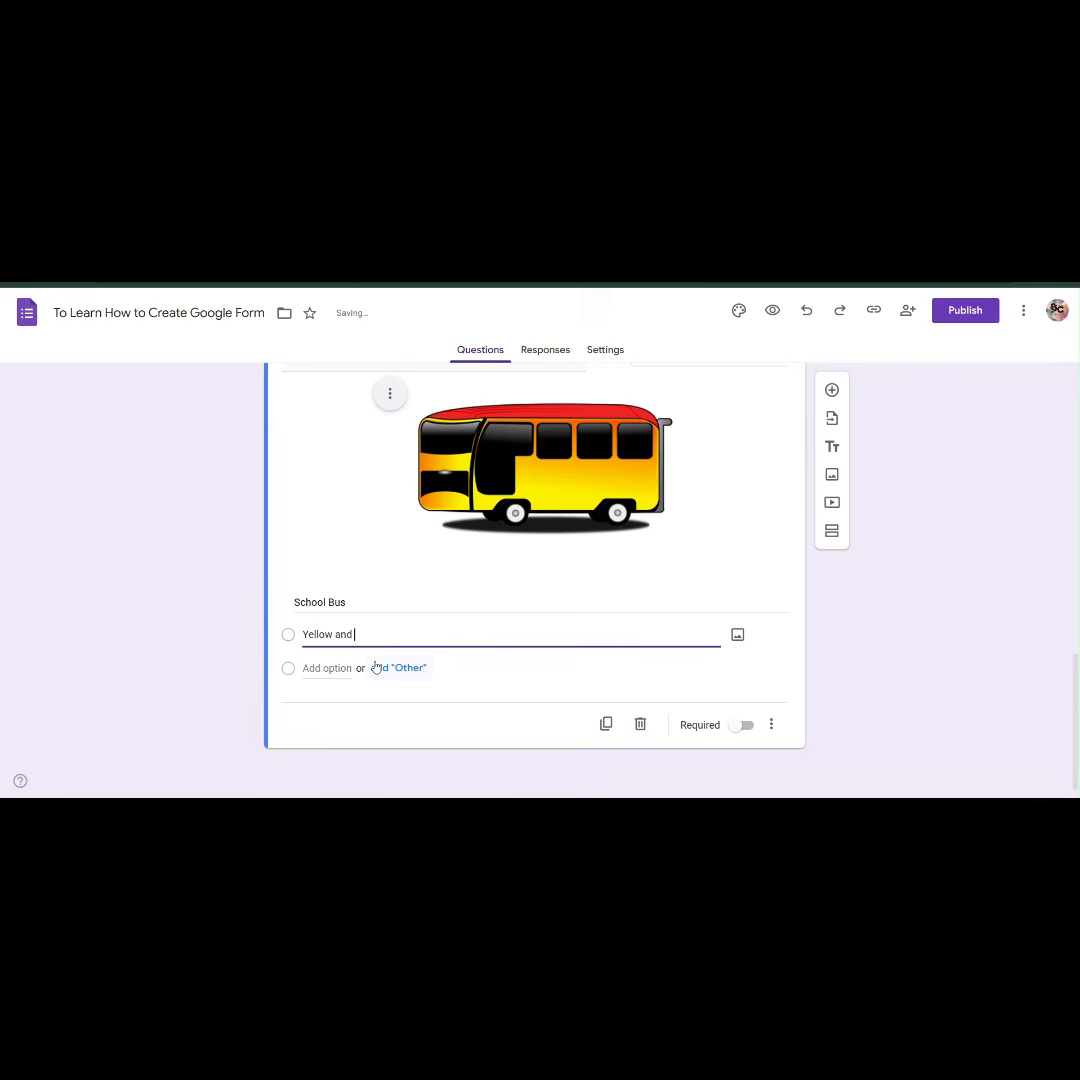
{"action": "type", "text": " Red"}
{"action": "left_click", "coordinate": [326, 668]}
{"action": "type", "text": "Red"}
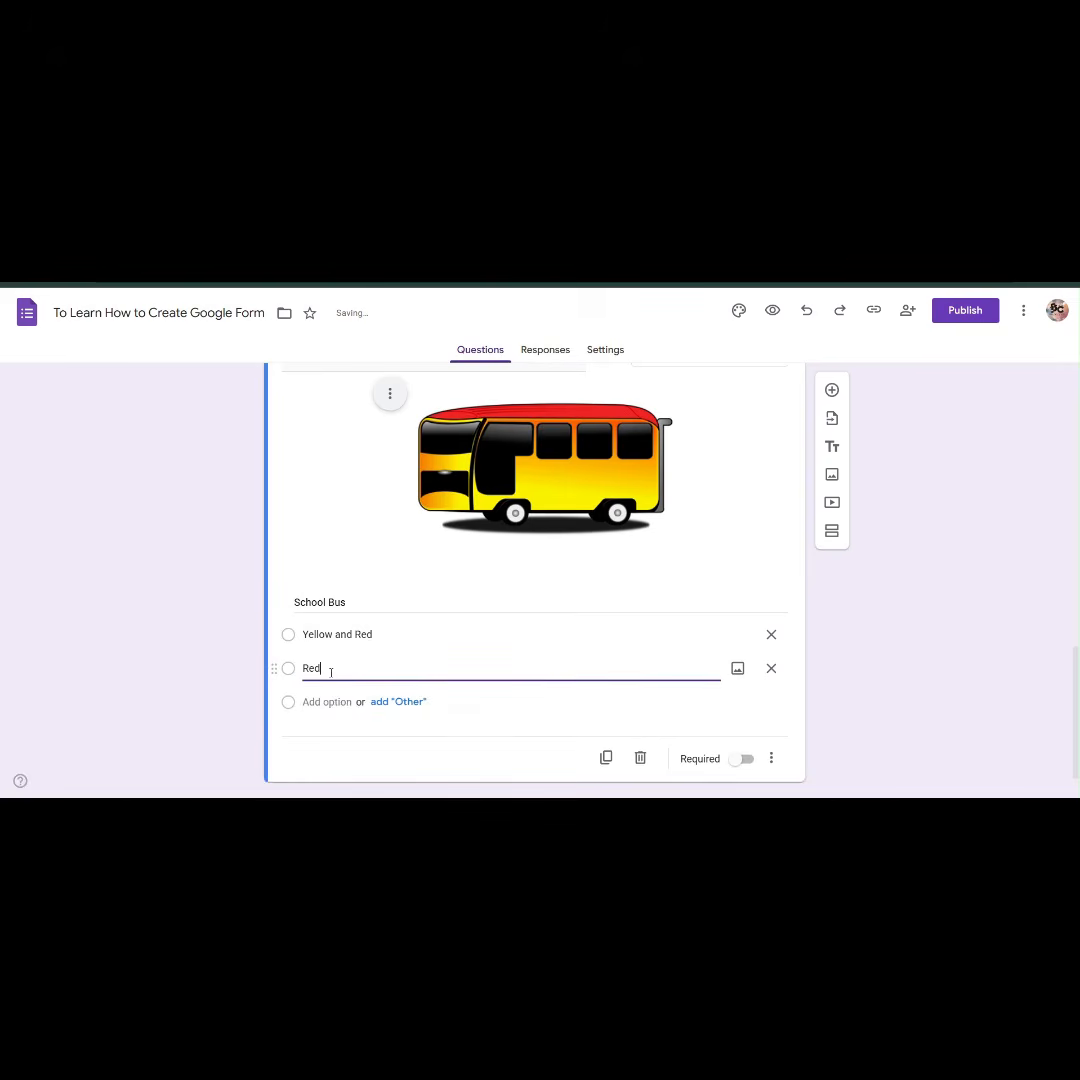
{"action": "left_click", "coordinate": [335, 702]}
{"action": "type", "text": "Y"}
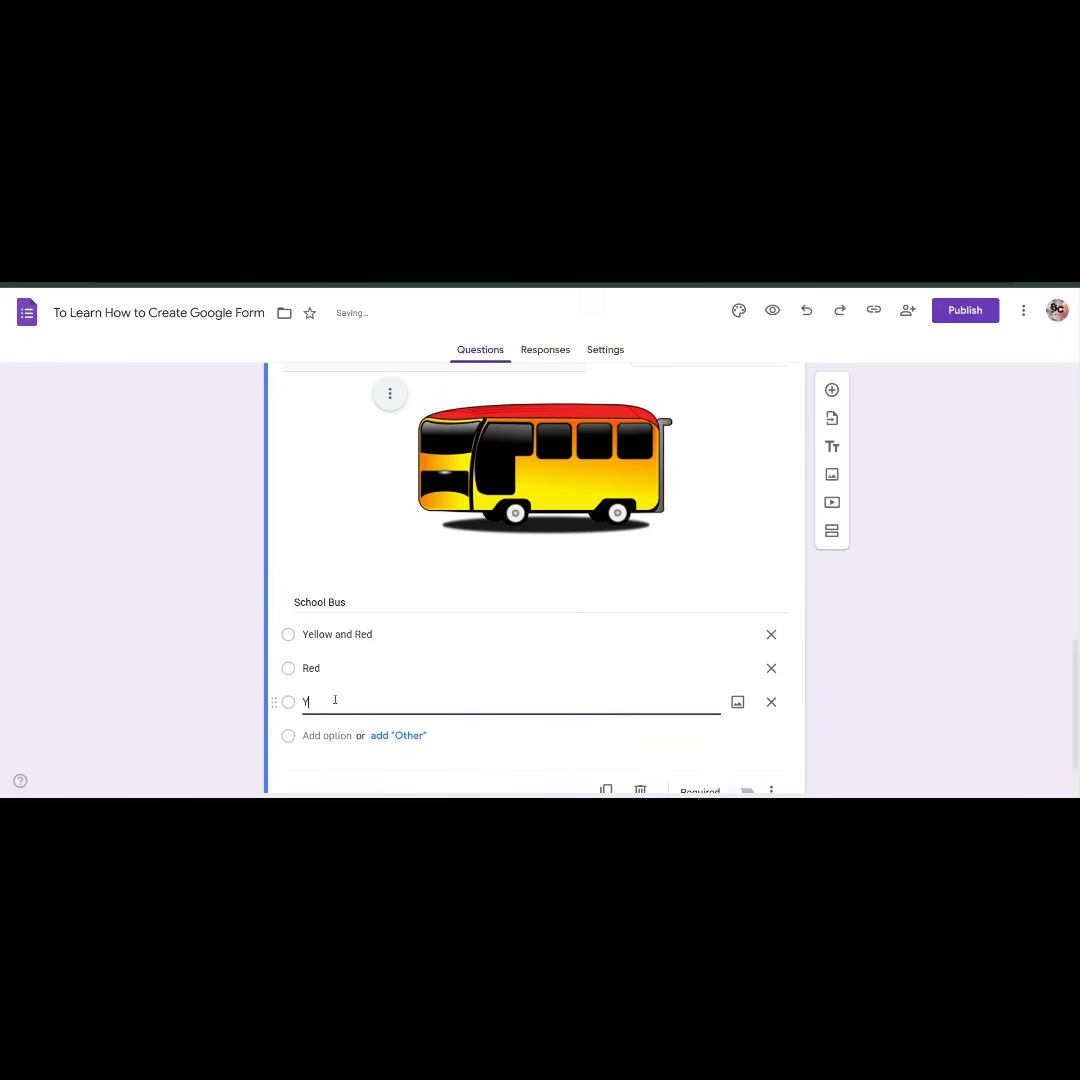
{"action": "type", "text": "ellow"}
- Change the colour question's type to Dropdown and add "Green" as the fourth option
{"action": "scroll", "coordinate": [650, 600], "scroll_direction": "up", "scroll_amount": 3}
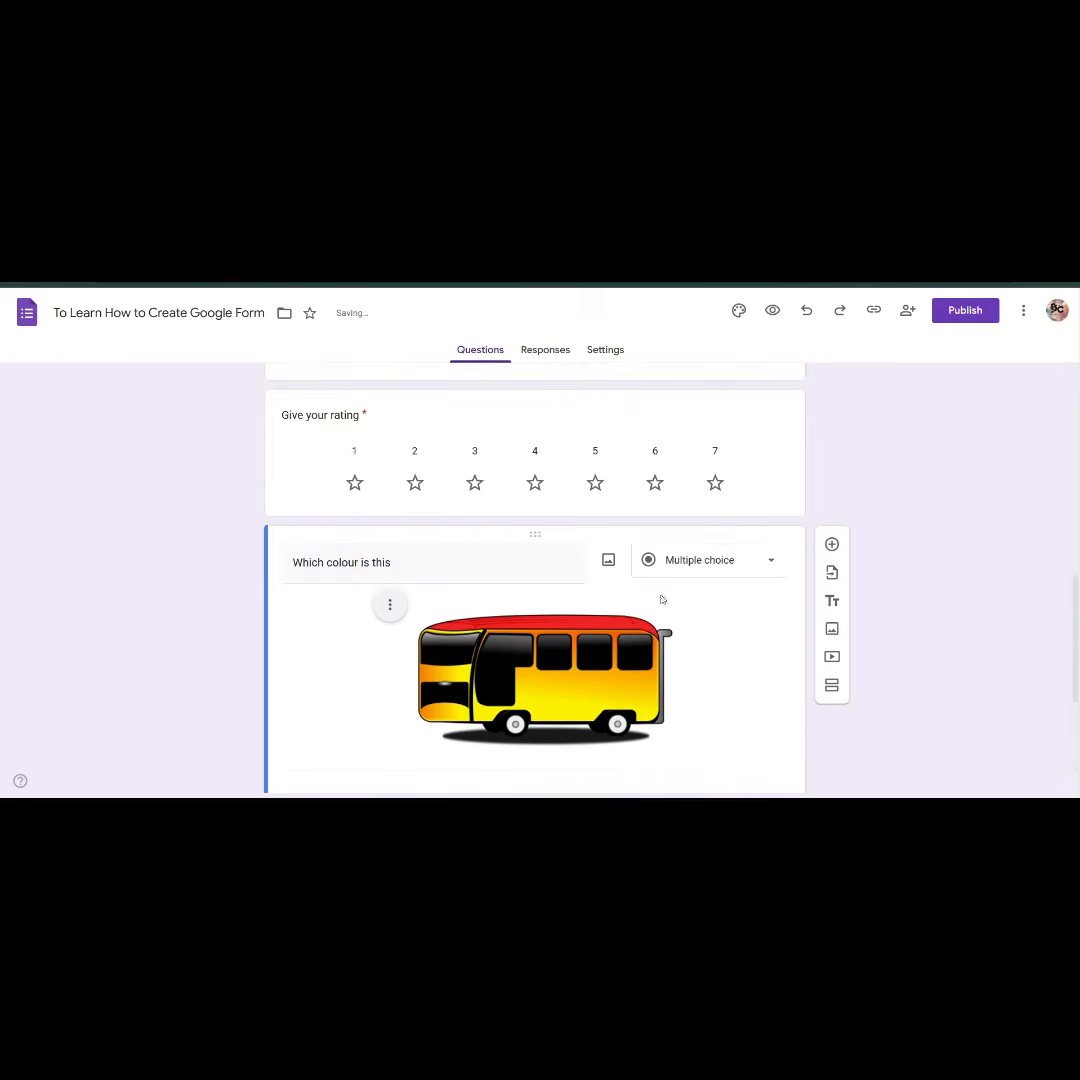
{"action": "left_click", "coordinate": [704, 562]}
{"action": "left_click", "coordinate": [728, 495]}
{"action": "scroll", "coordinate": [680, 630], "scroll_direction": "down", "scroll_amount": 3}
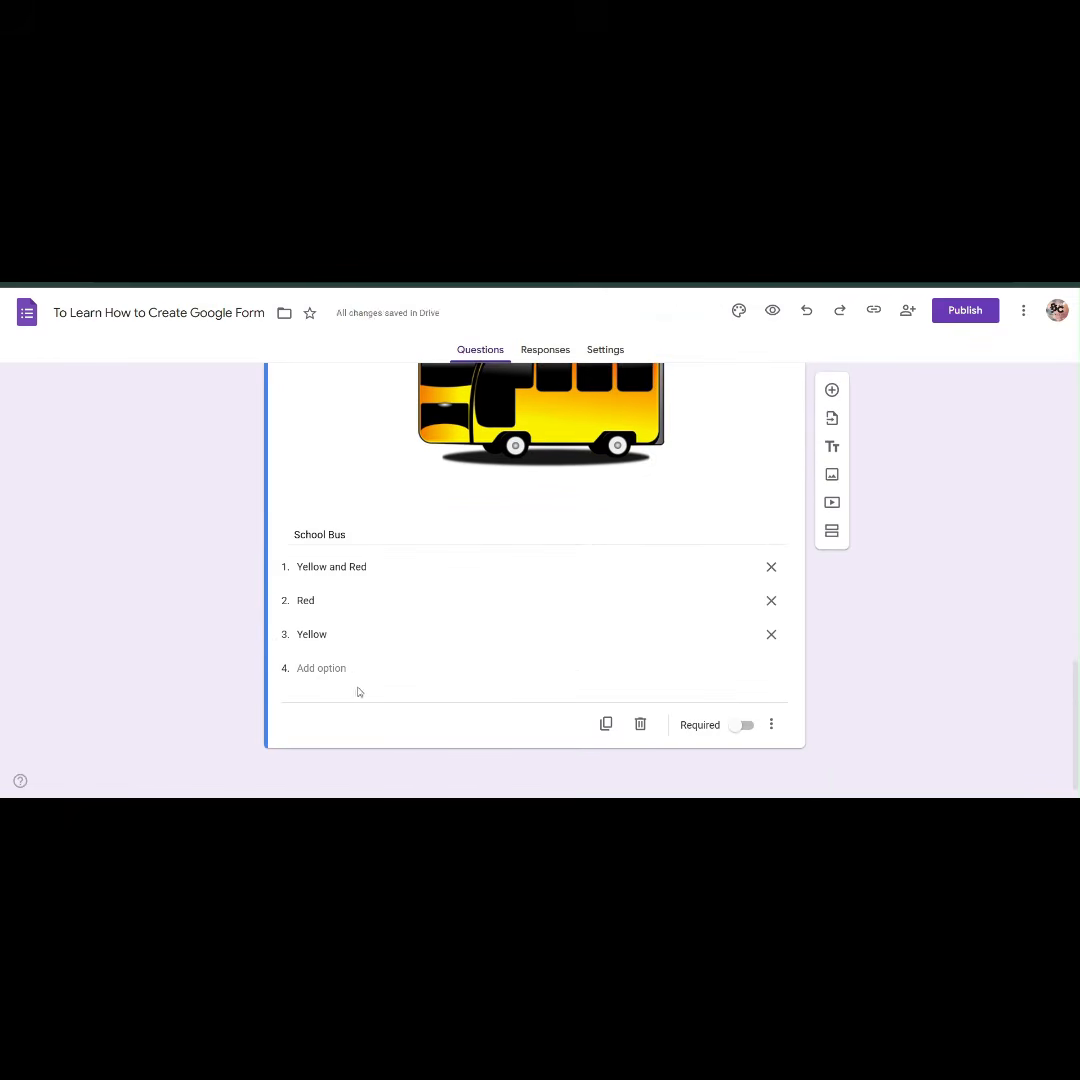
{"action": "left_click", "coordinate": [321, 667]}
{"action": "type", "text": "Gre"}
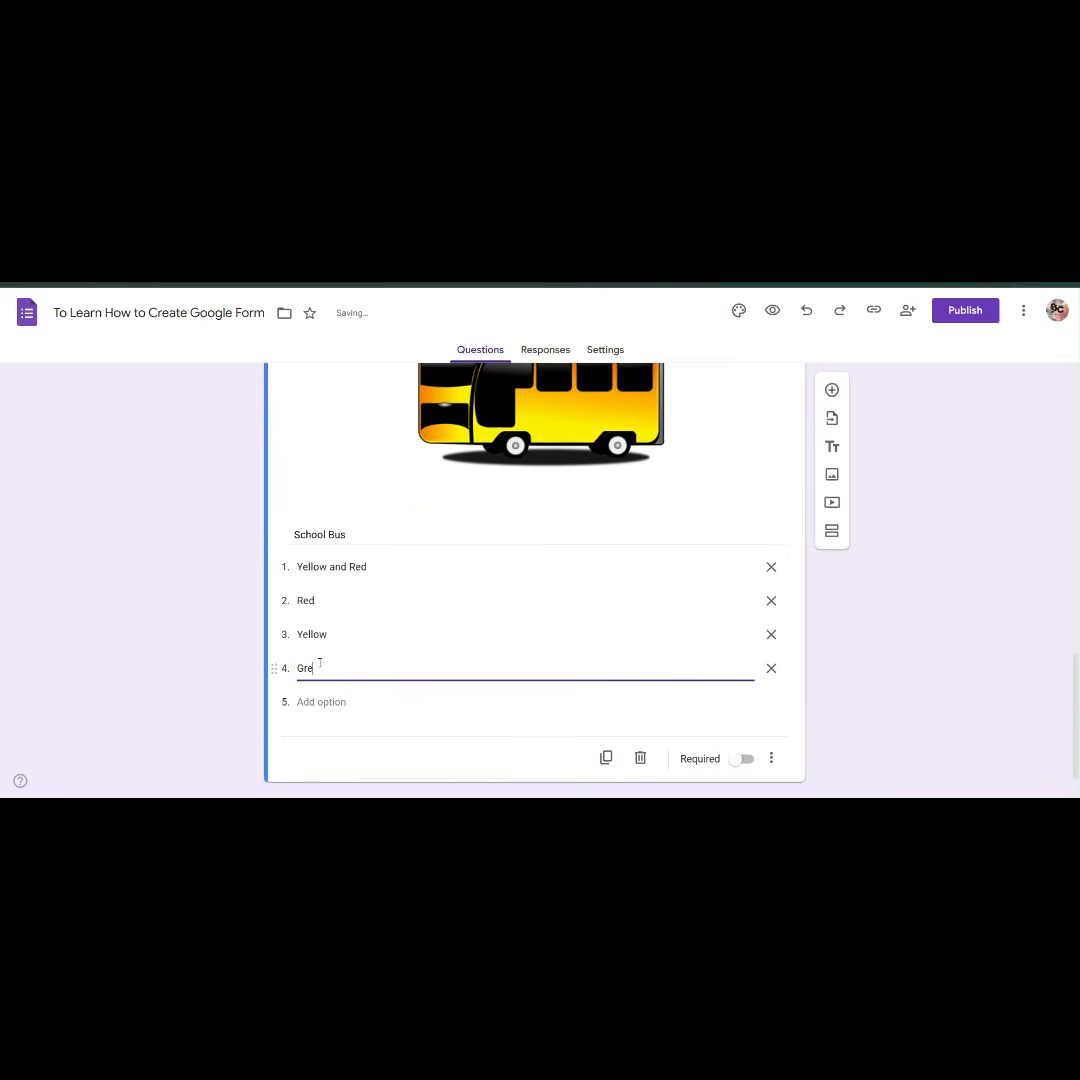
{"action": "type", "text": "en"}
- Preview the form and check the colour question's image, caption and dropdown choices without selecting an answer
{"action": "scroll", "coordinate": [415, 583], "scroll_direction": "up", "scroll_amount": 2}
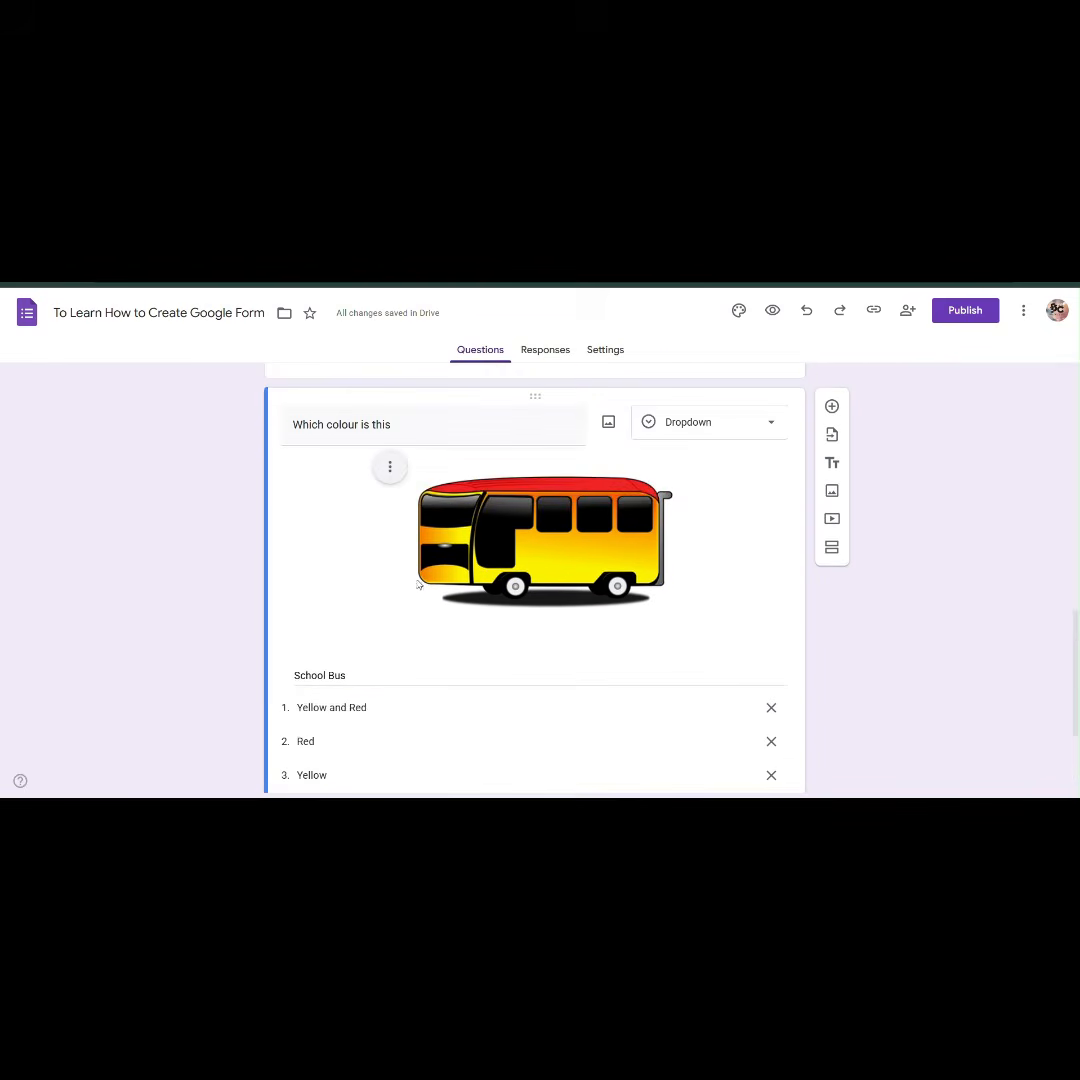
{"action": "left_click", "coordinate": [770, 311]}
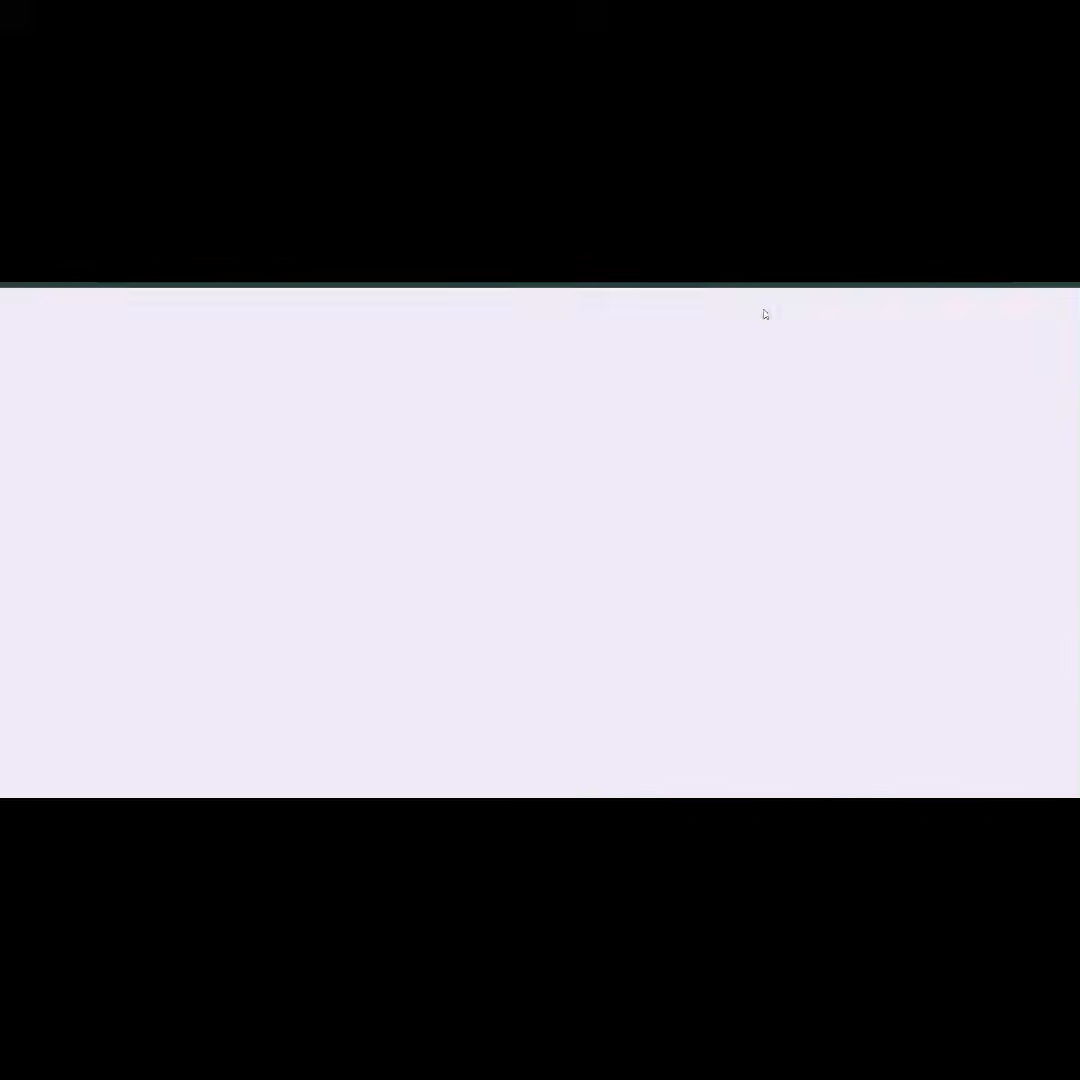
{"action": "scroll", "coordinate": [480, 504], "scroll_direction": "down", "scroll_amount": 5}
{"action": "scroll", "coordinate": [480, 504], "scroll_direction": "down", "scroll_amount": 3}
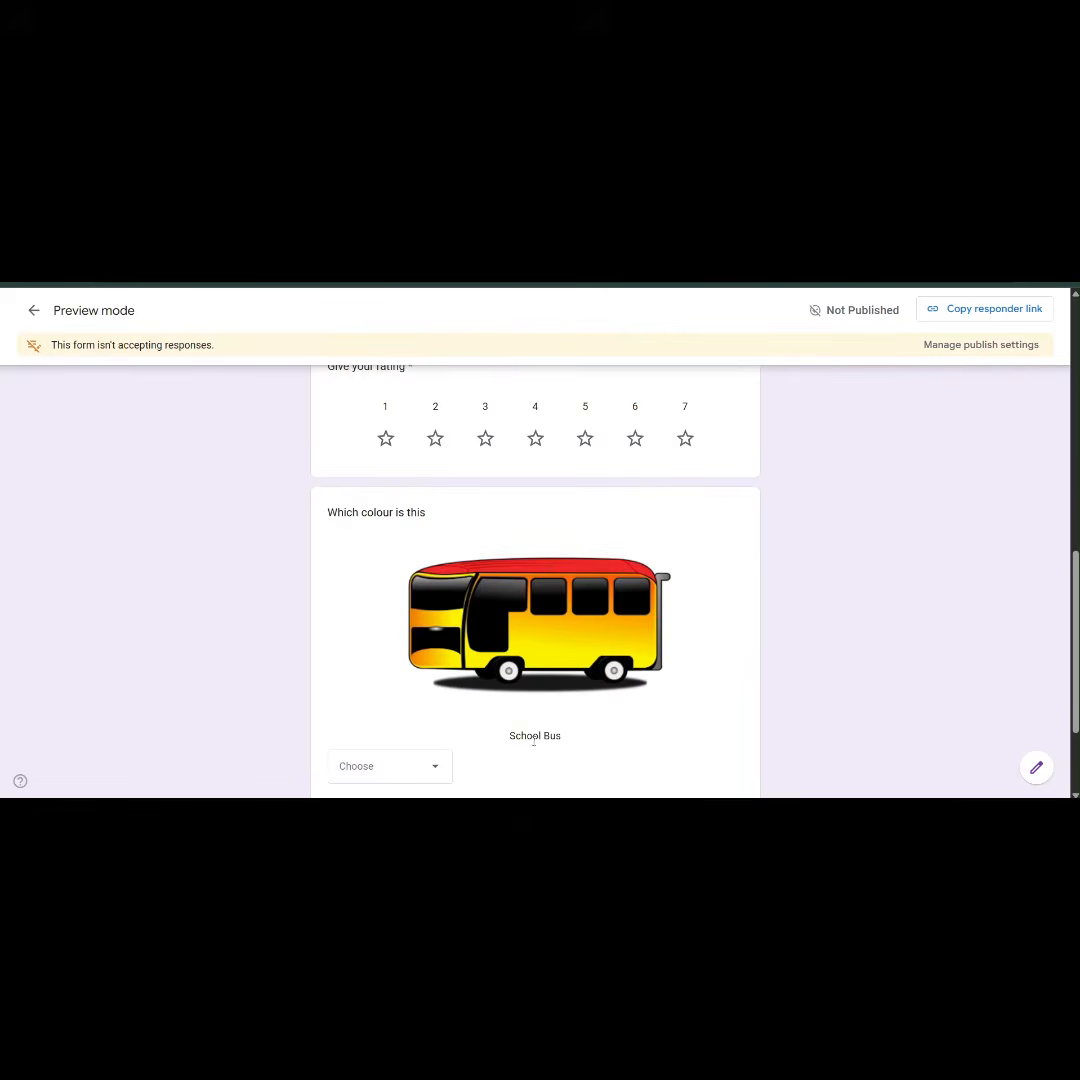
{"action": "scroll", "coordinate": [533, 741], "scroll_direction": "down", "scroll_amount": 2}
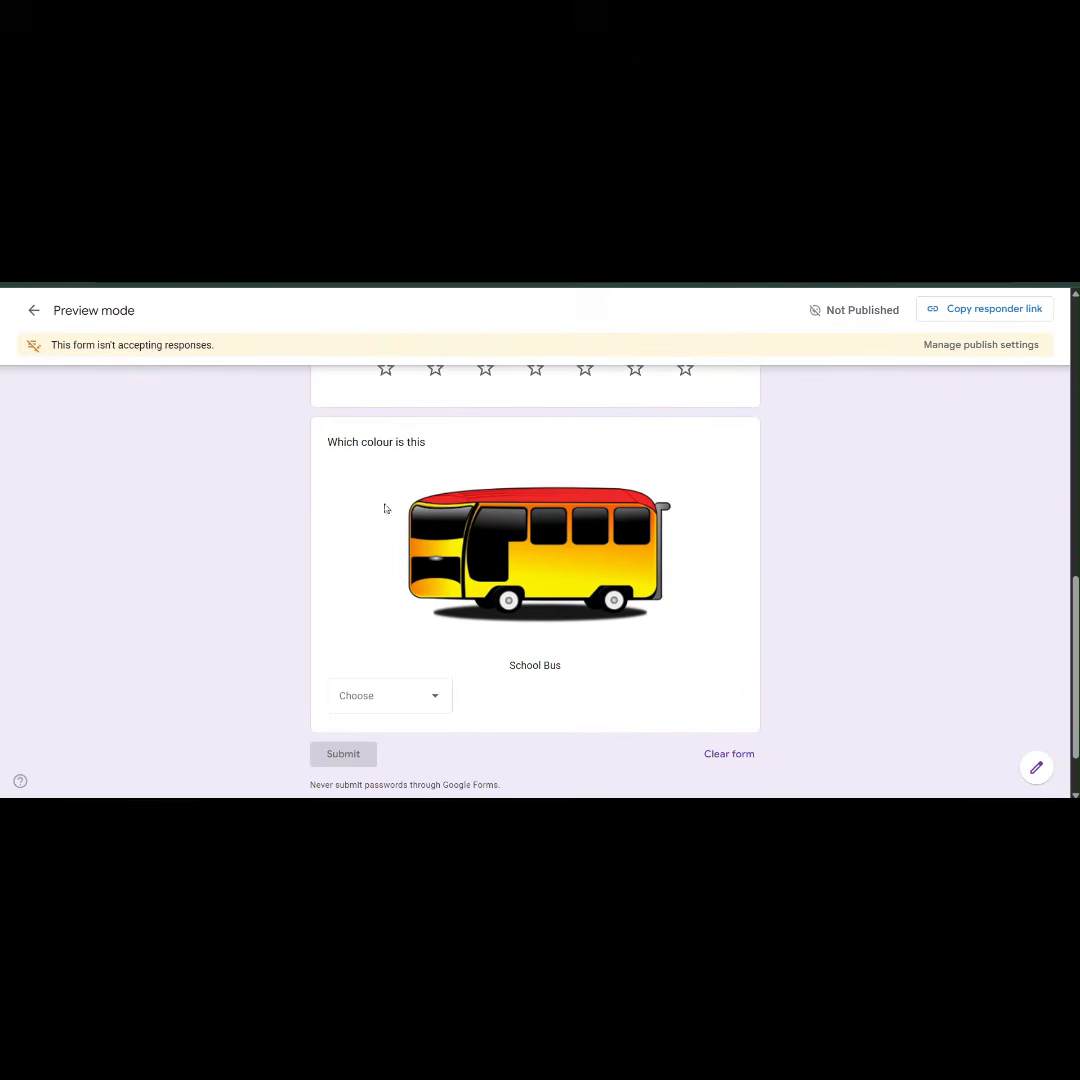
{"action": "left_click", "coordinate": [398, 697]}
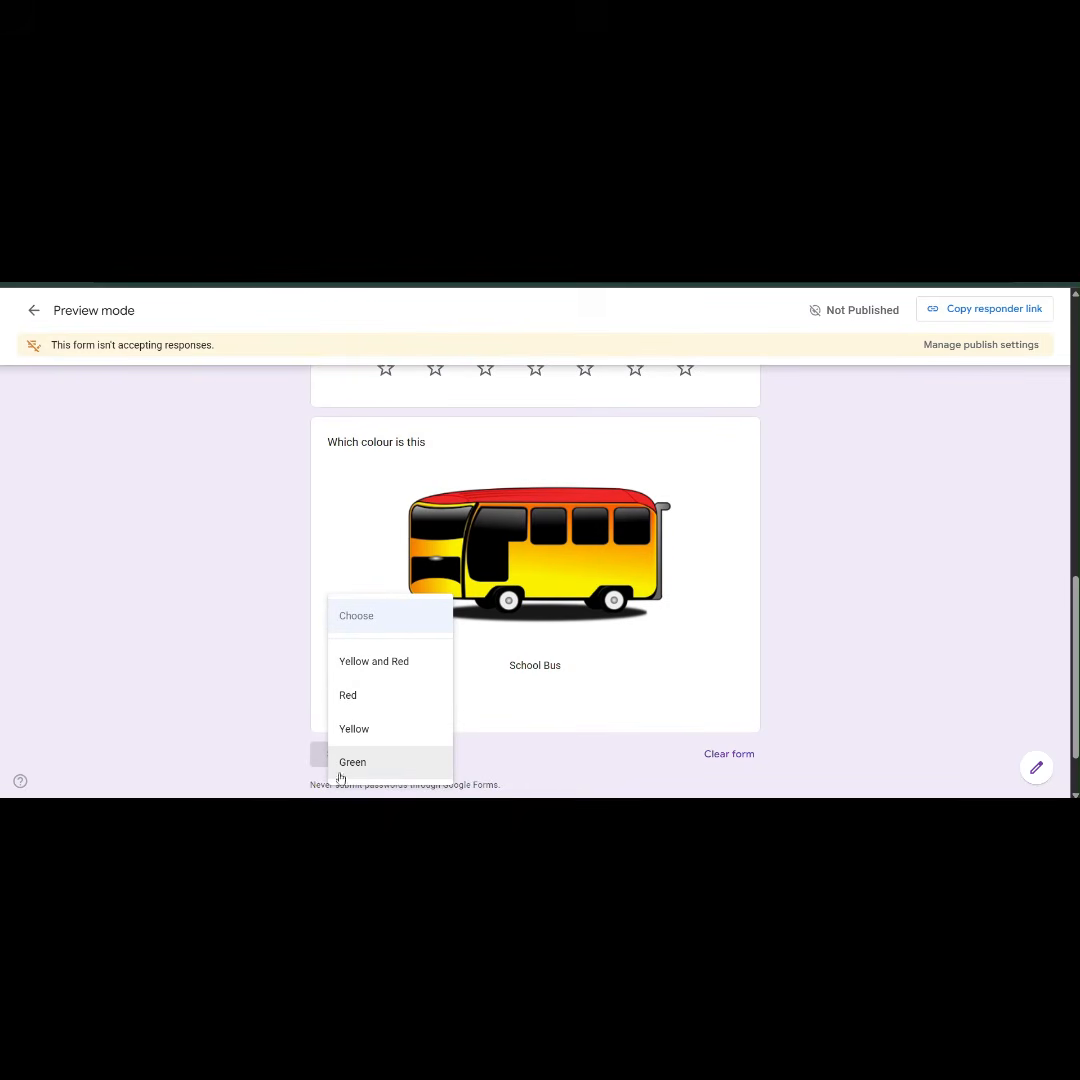
{"action": "left_click", "coordinate": [659, 471]}
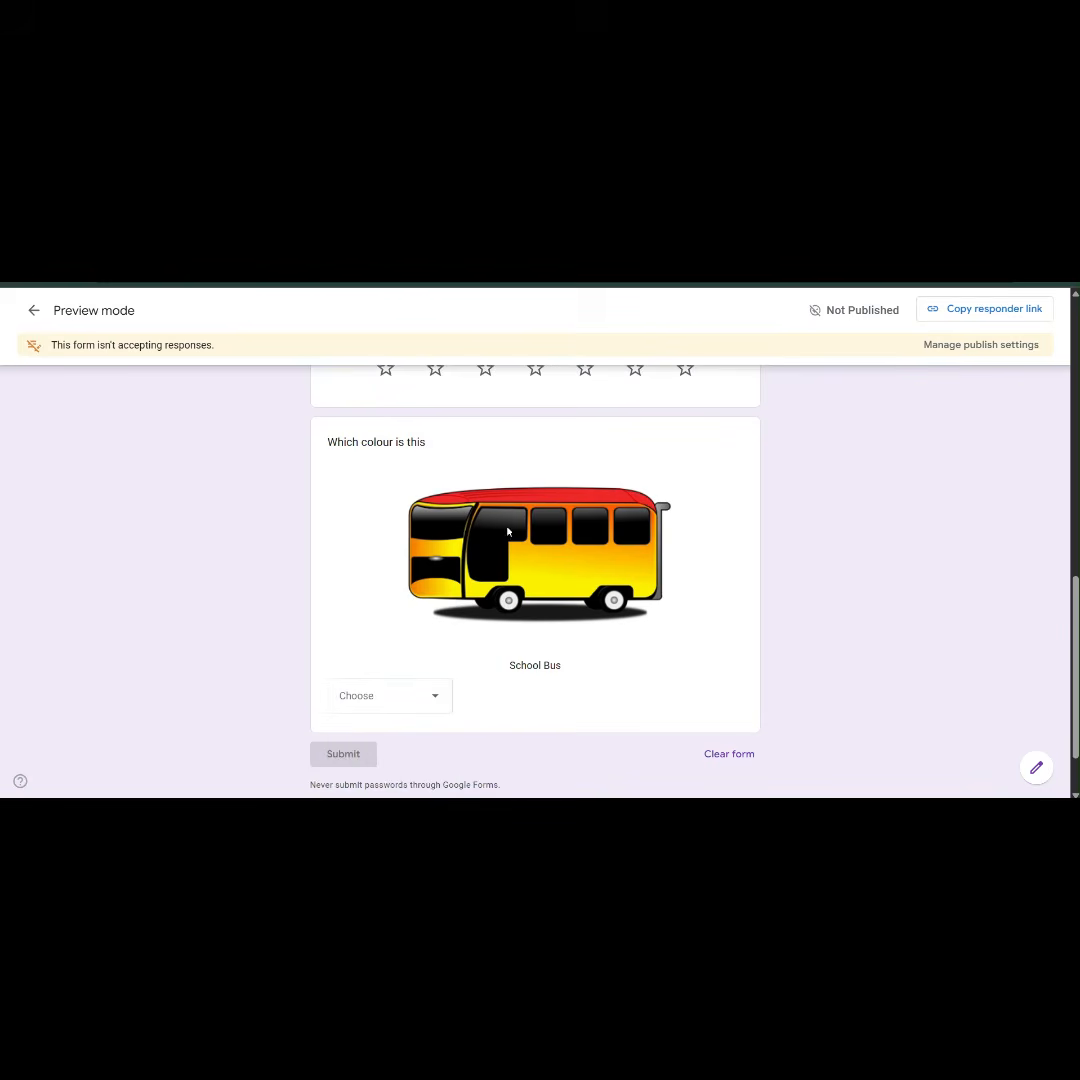
- Return to the form editor and try to make the colour question's bus image slightly smaller
{"action": "key", "text": "ctrl+shift+Tab"}
{"action": "left_click", "coordinate": [550, 557]}
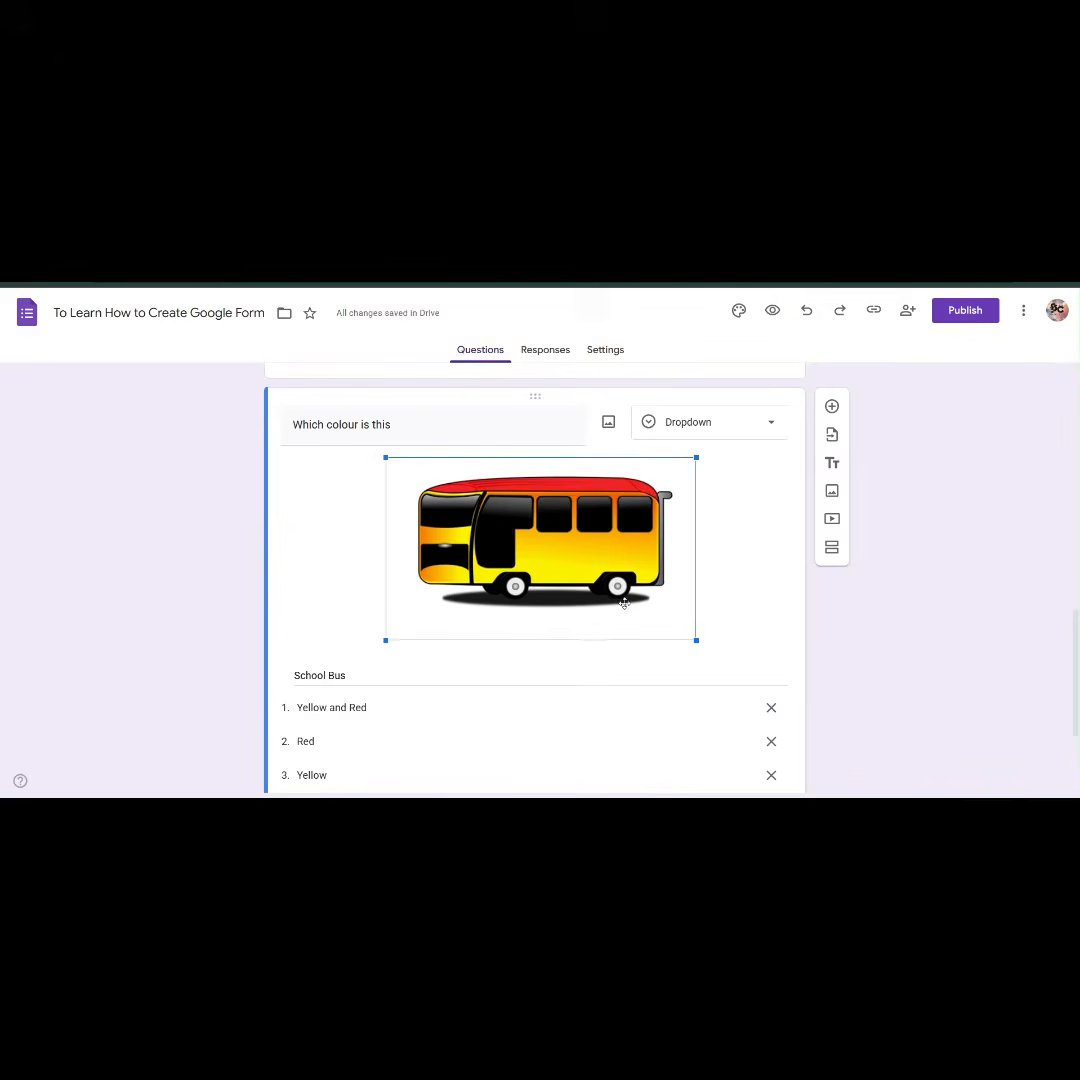
{"action": "left_click_drag", "start_coordinate": [697, 642], "coordinate": [686, 629]}
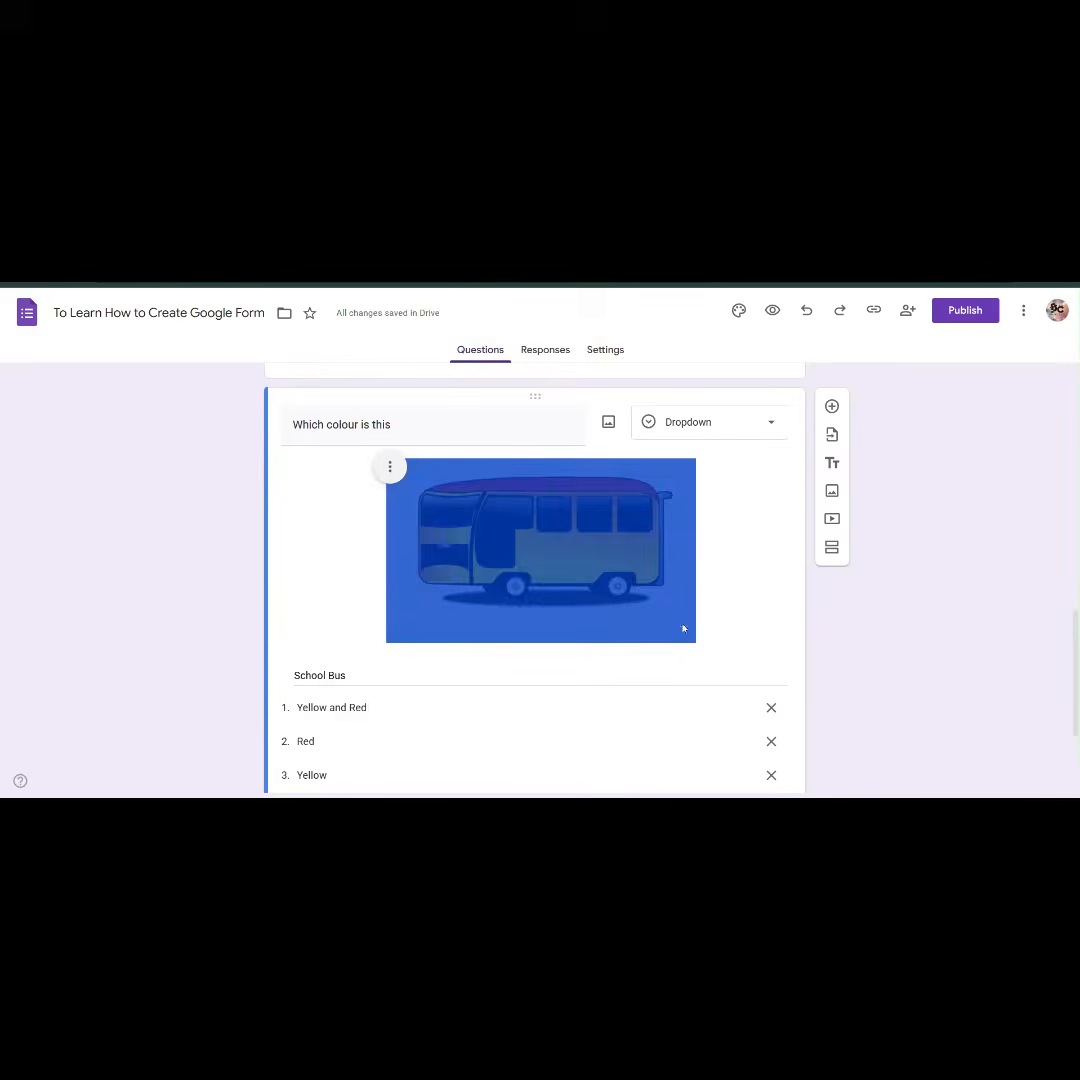
{"action": "left_click", "coordinate": [741, 597]}
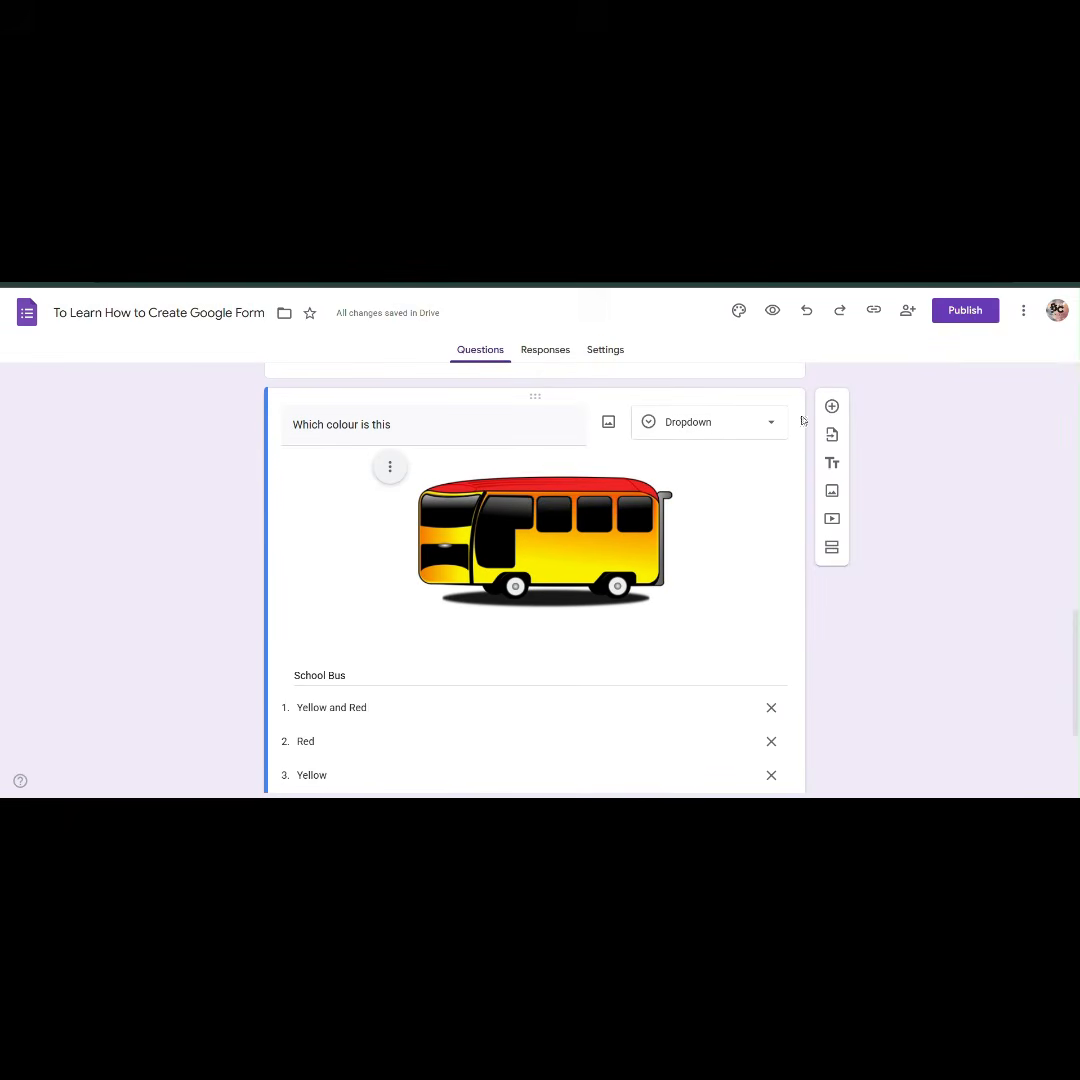
{"action": "left_click", "coordinate": [769, 422]}
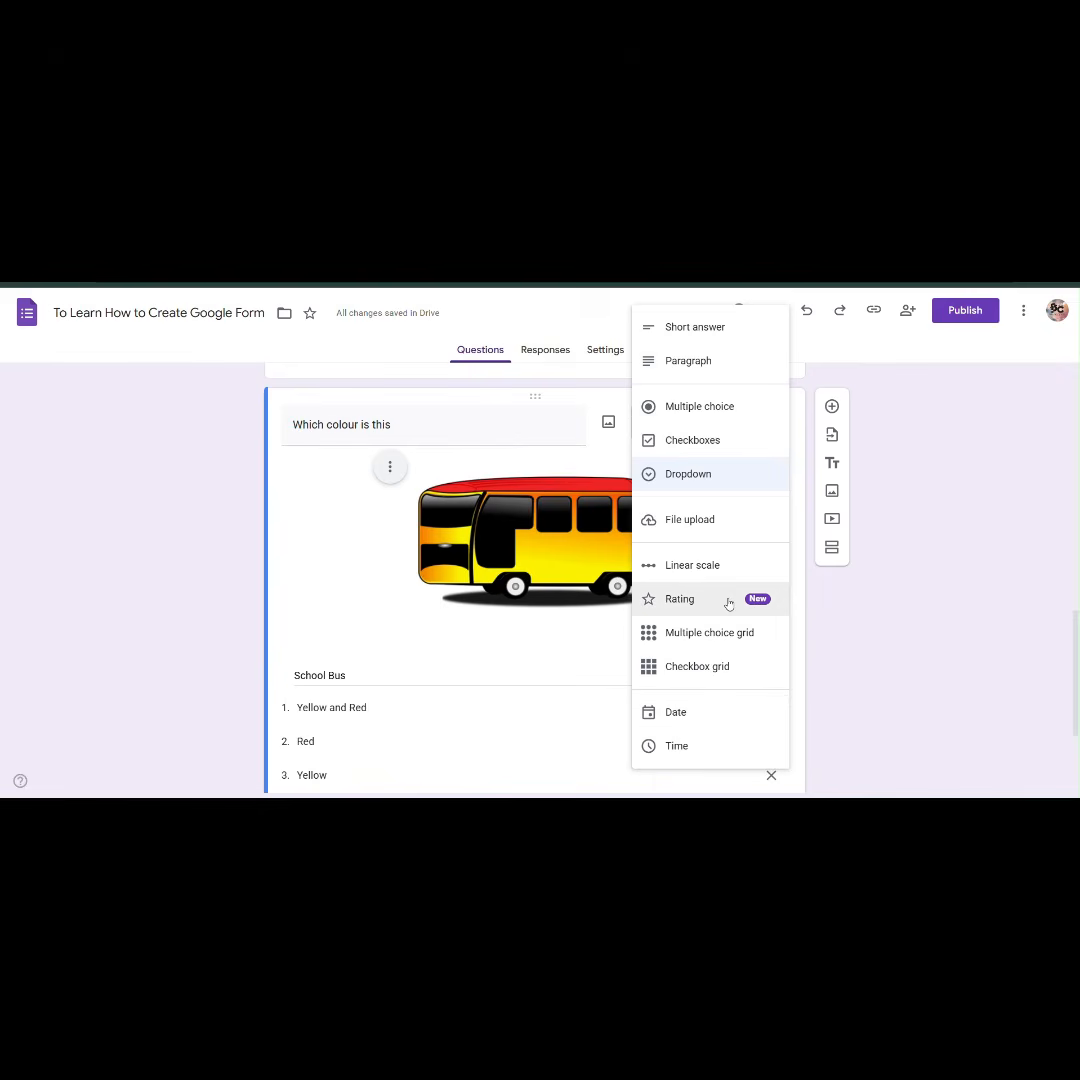
{"action": "triple_click", "coordinate": [372, 675]}
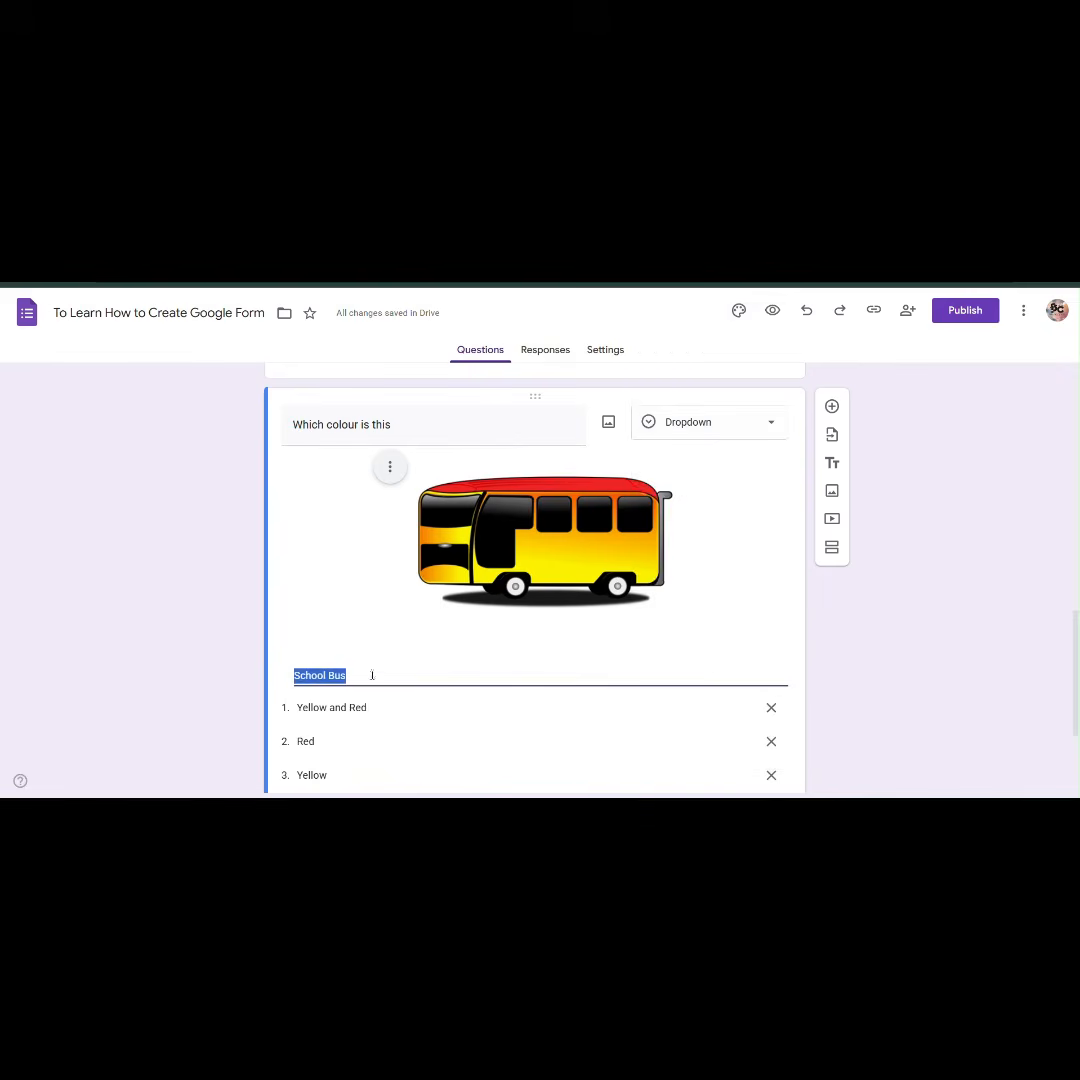
{"action": "scroll", "coordinate": [372, 675], "scroll_direction": "down", "scroll_amount": 2}
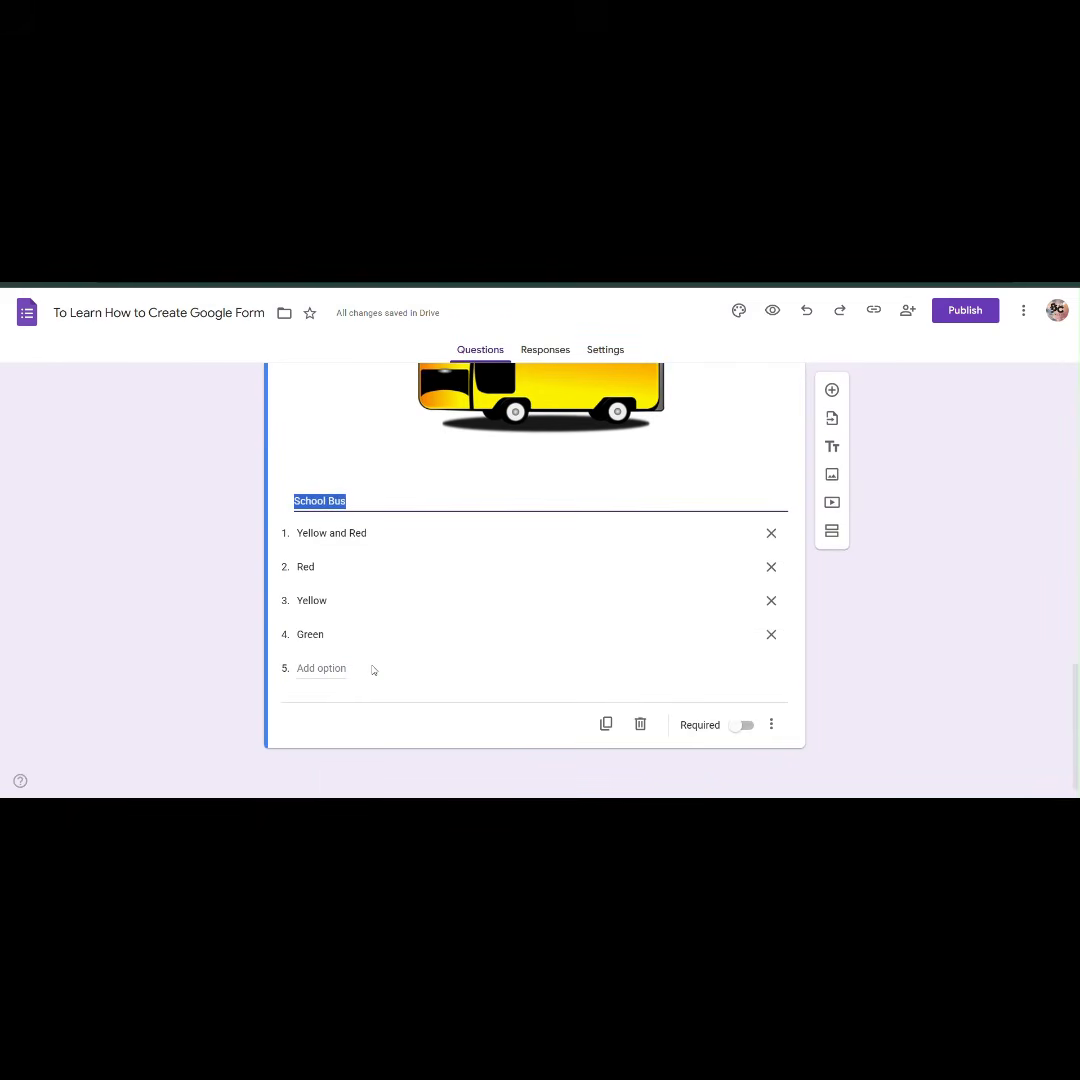